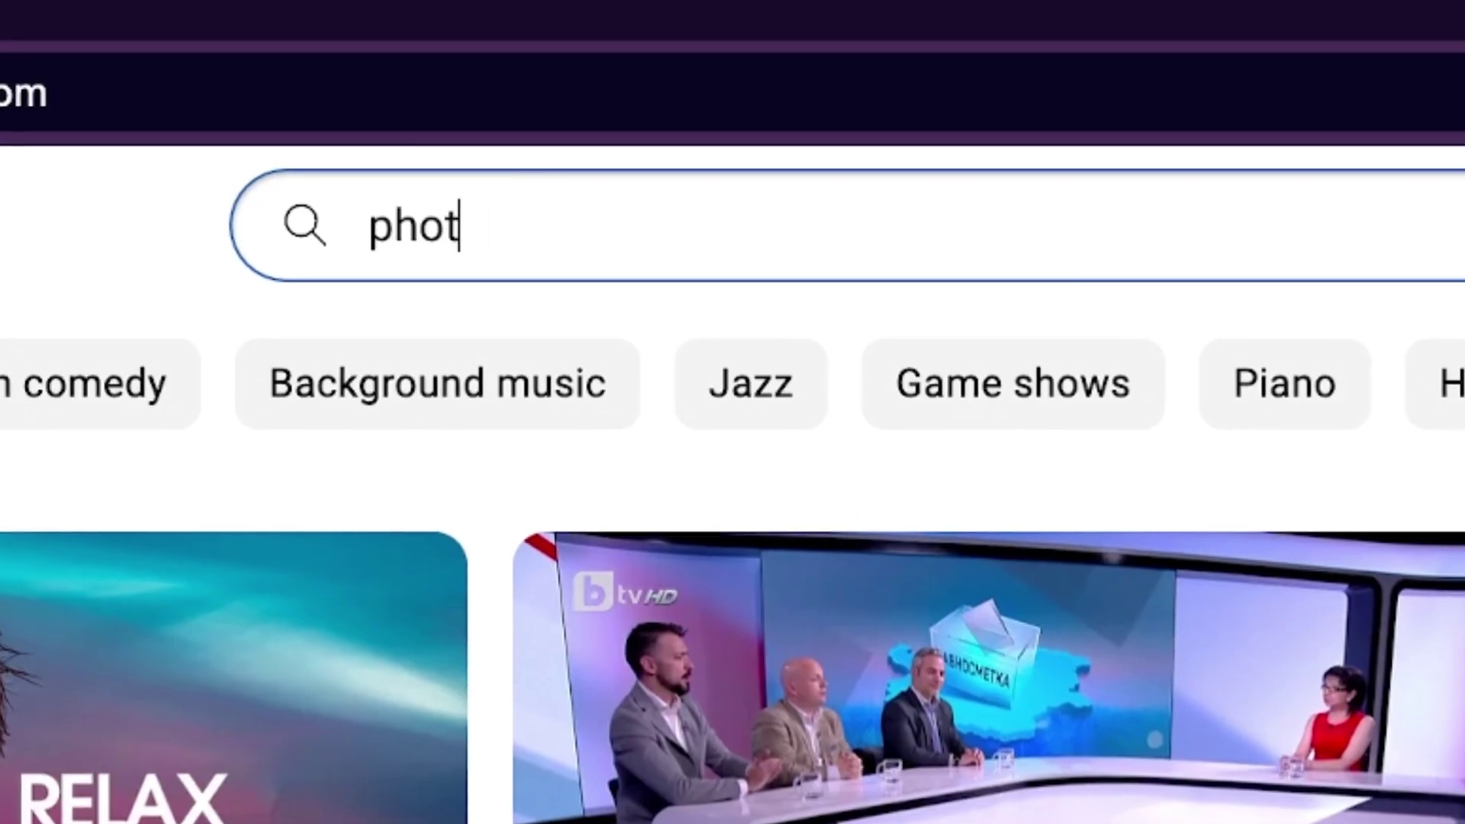
- Search YouTube for 'photo to watercolor painting' tutorials
type("rcolor painting")
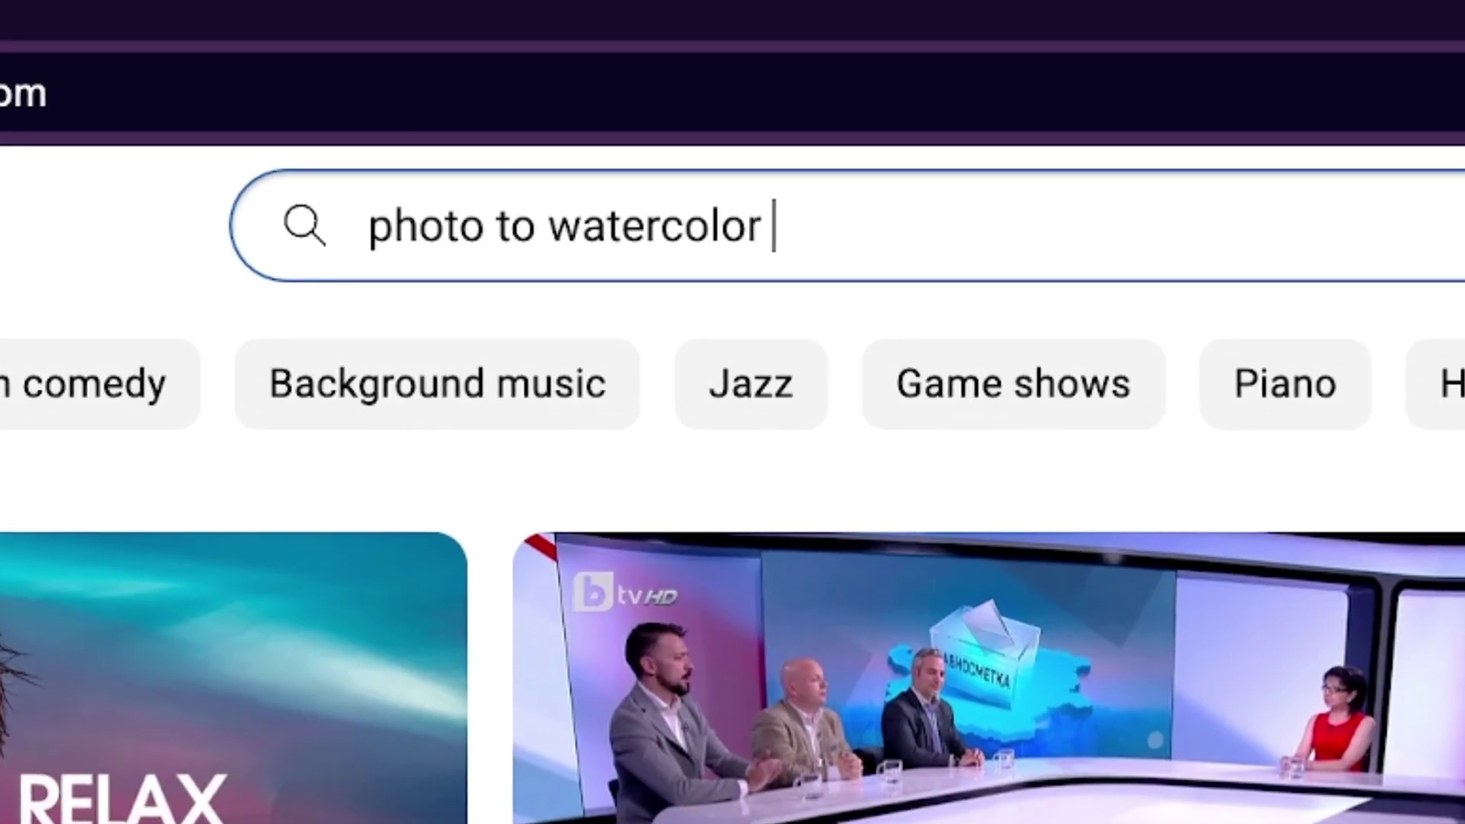
key("Return")
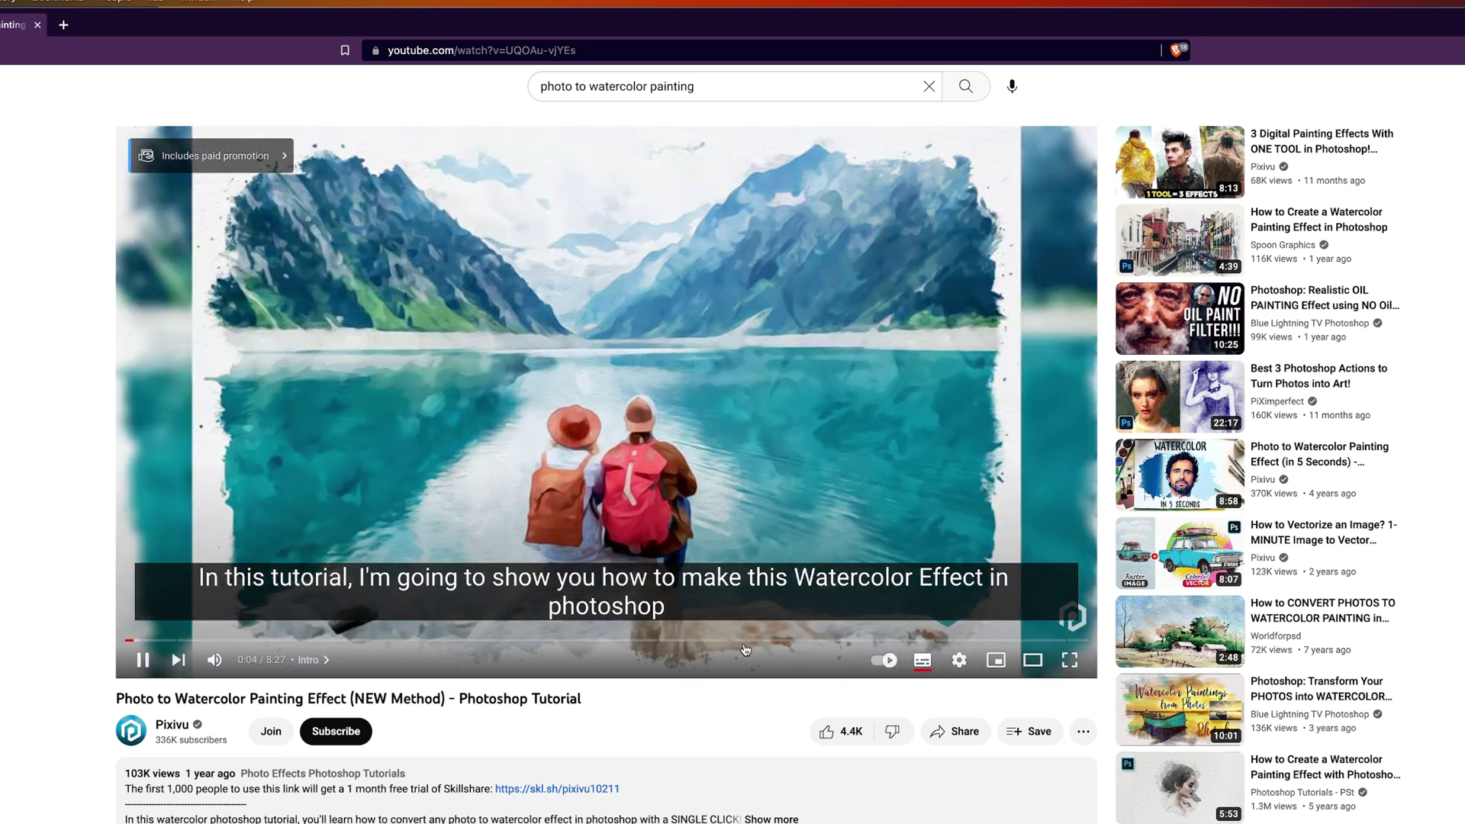
- Skip the watercolor tutorial ahead to its final chapter near 7:27
left_click(973, 639)
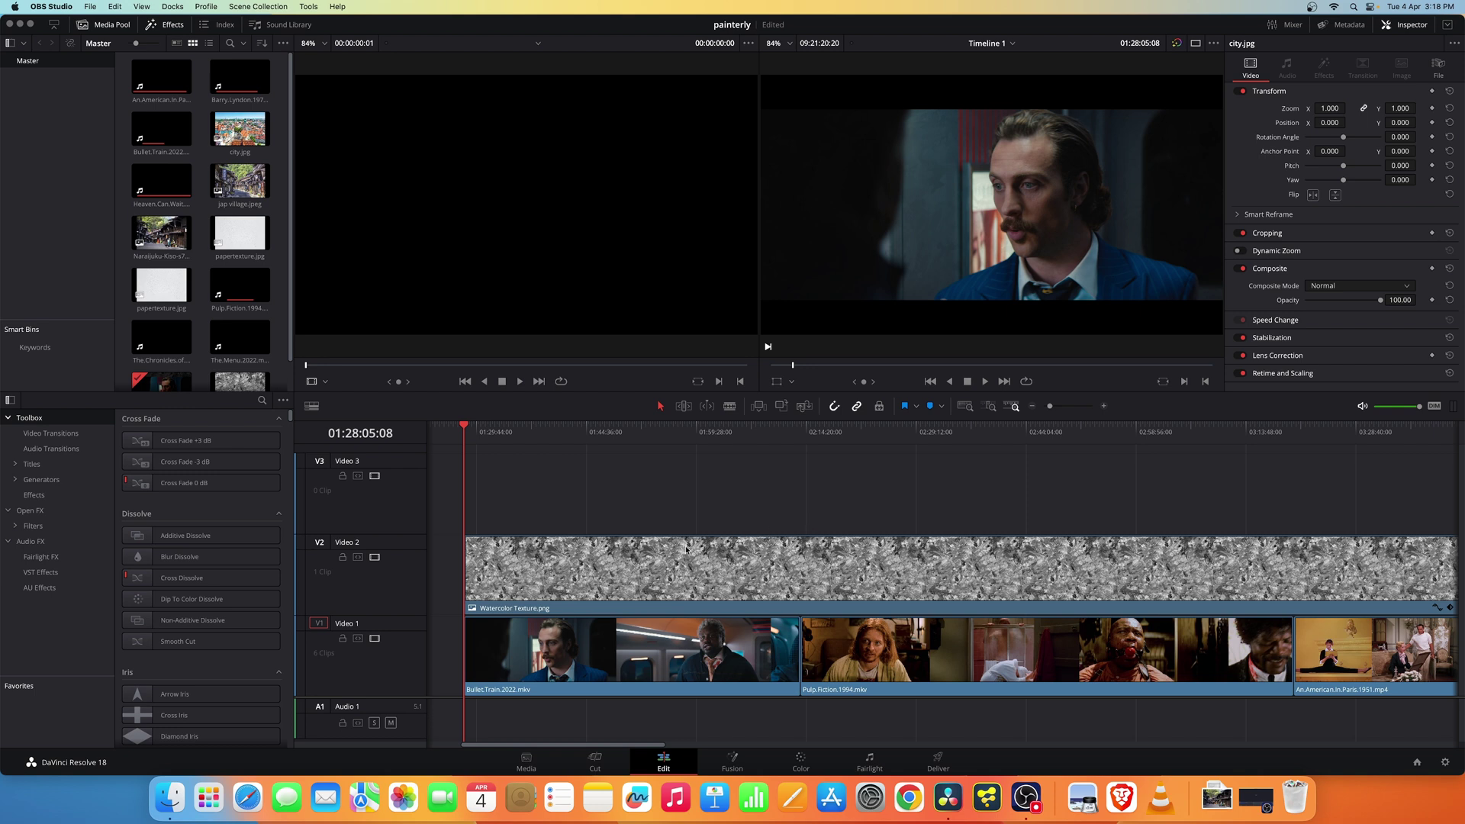
- Select Watercolor Texture.png and its V2 clip to show Multiply, 16 opacity, 1.320 zoom
scroll(696, 484, "right", 2)
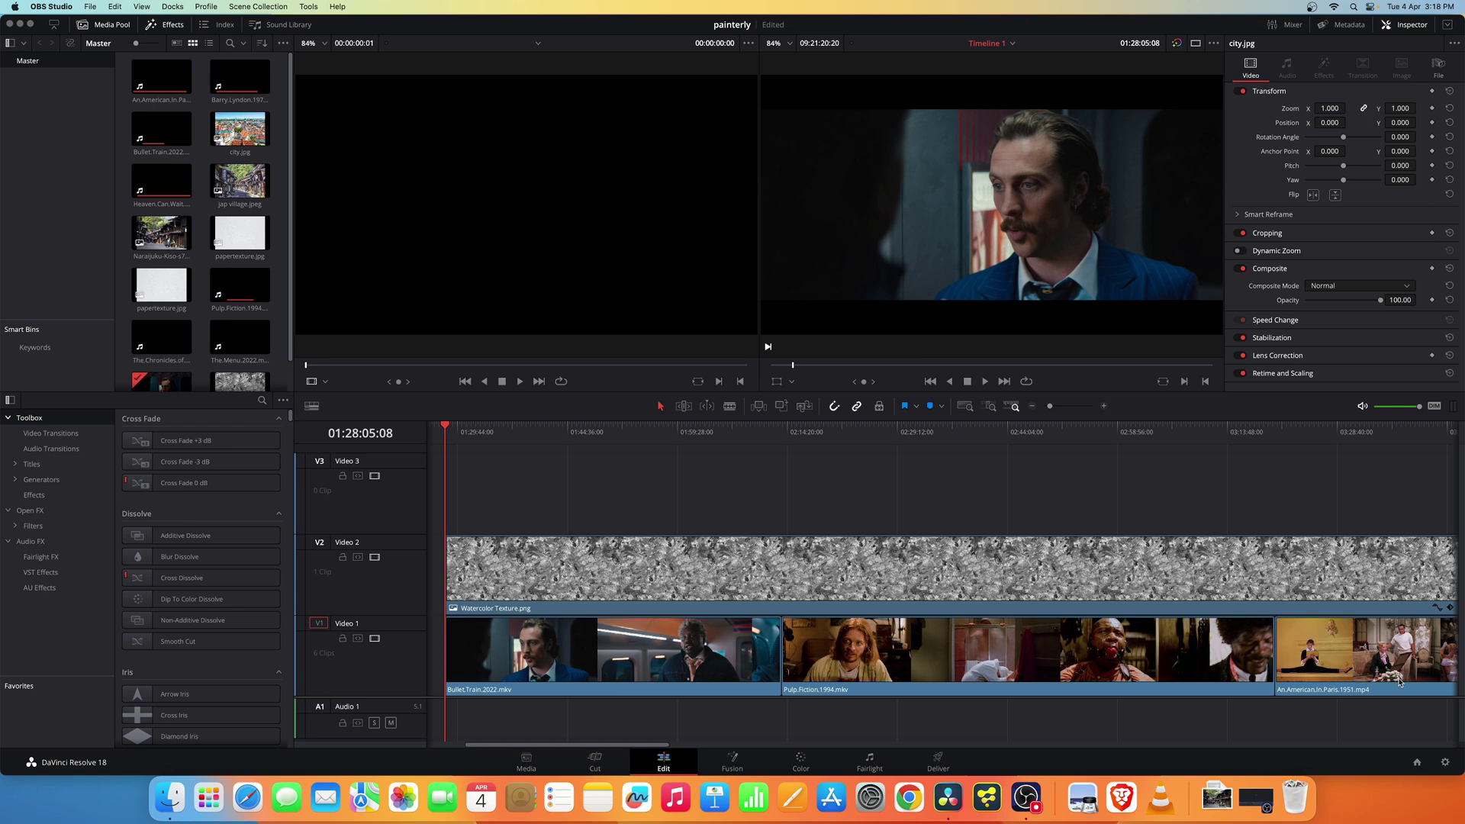
left_click(167, 798)
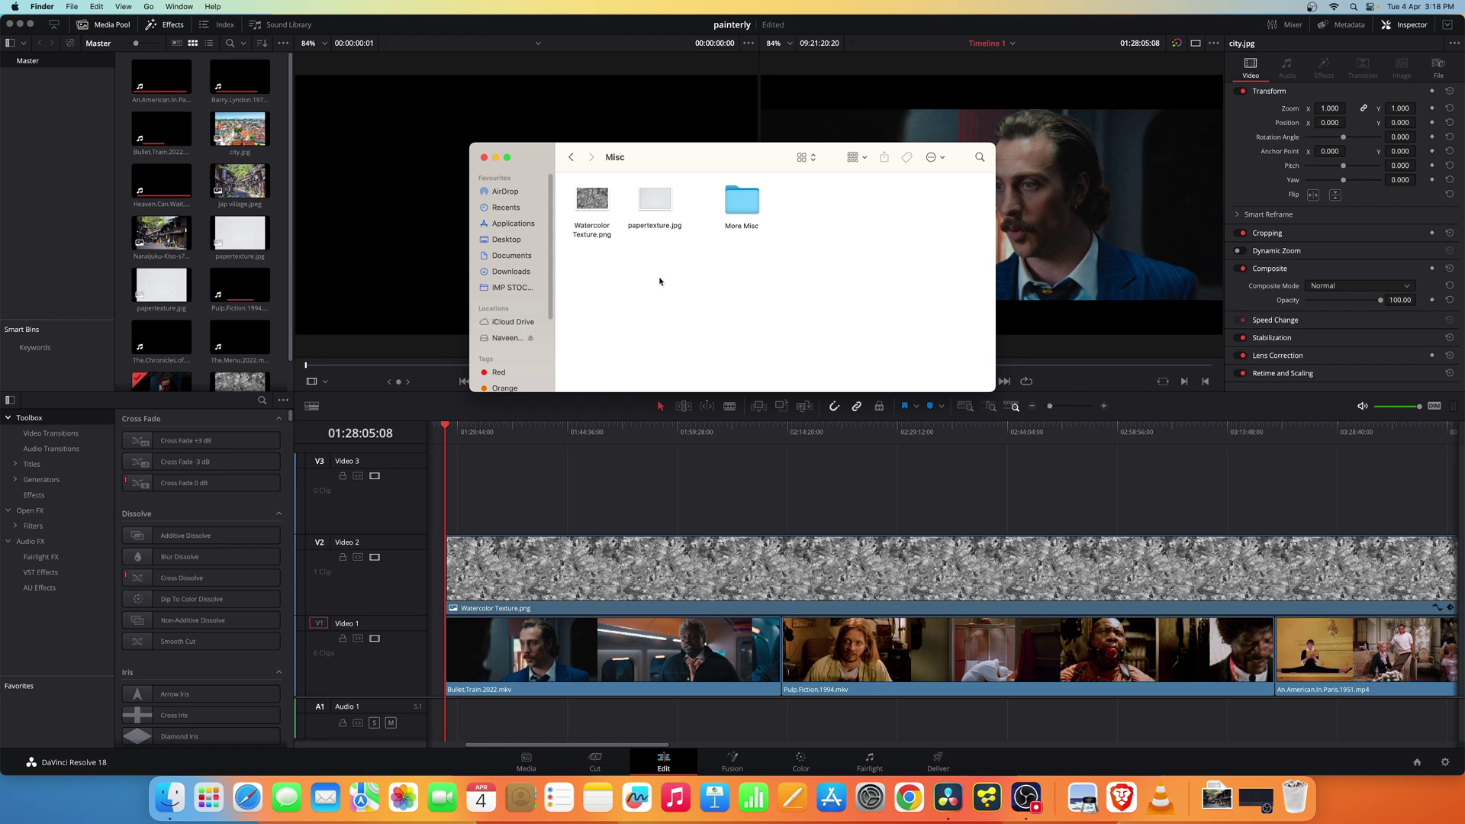
left_click(585, 236)
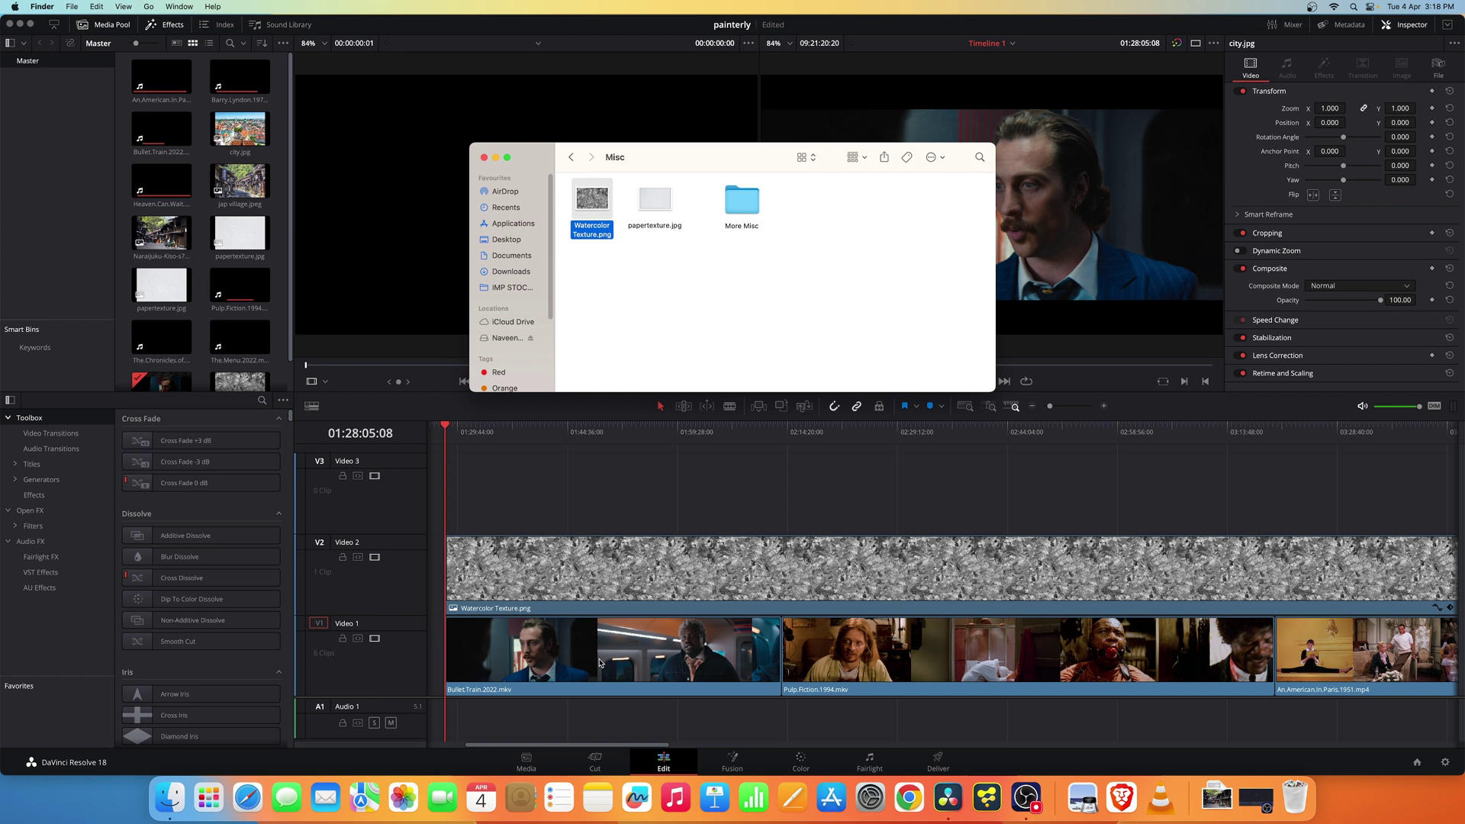
left_click(619, 570)
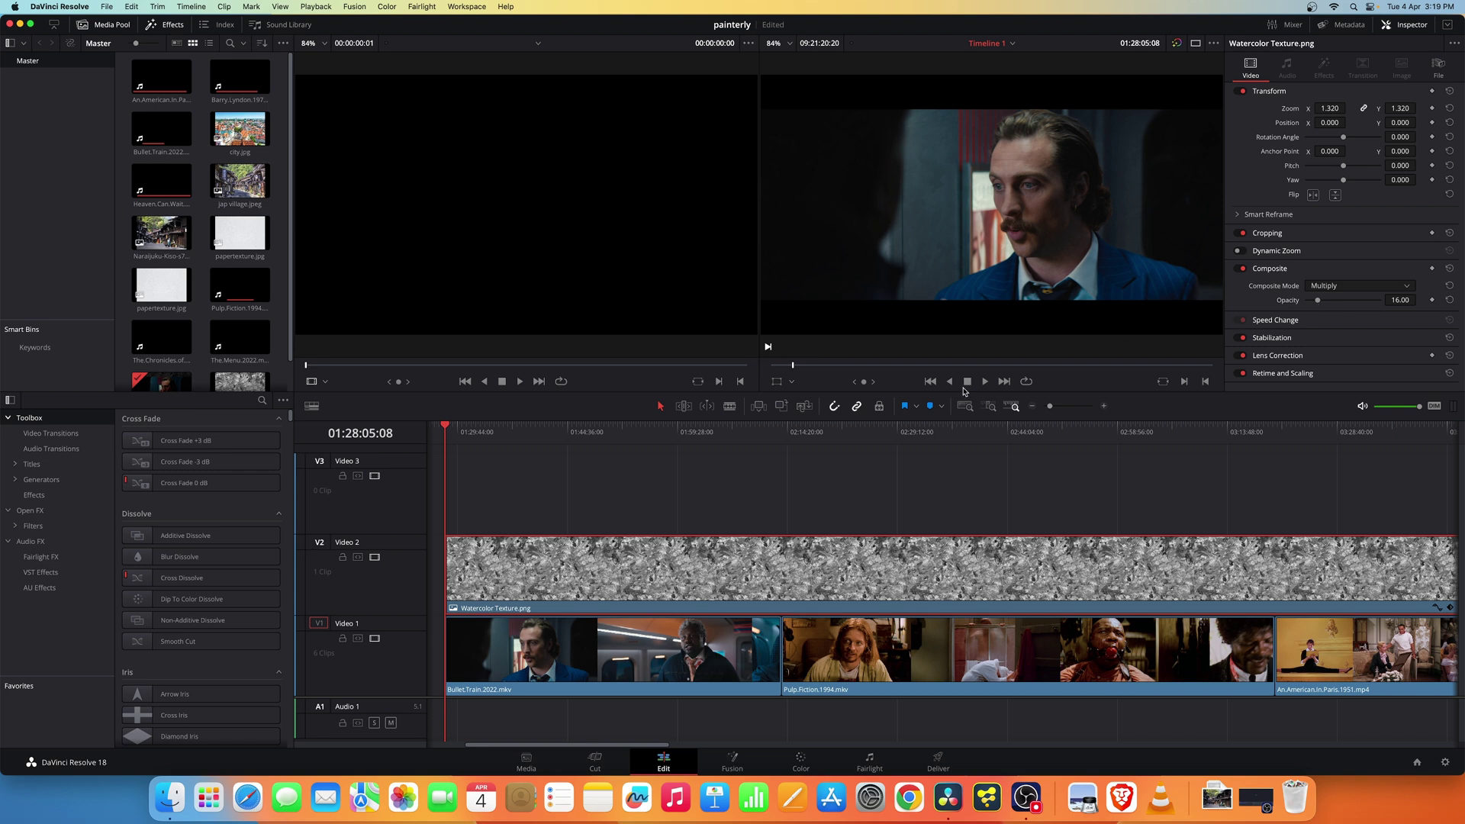
- On the Color page, select clip 01 and bypass grades to view the original image
left_click(801, 763)
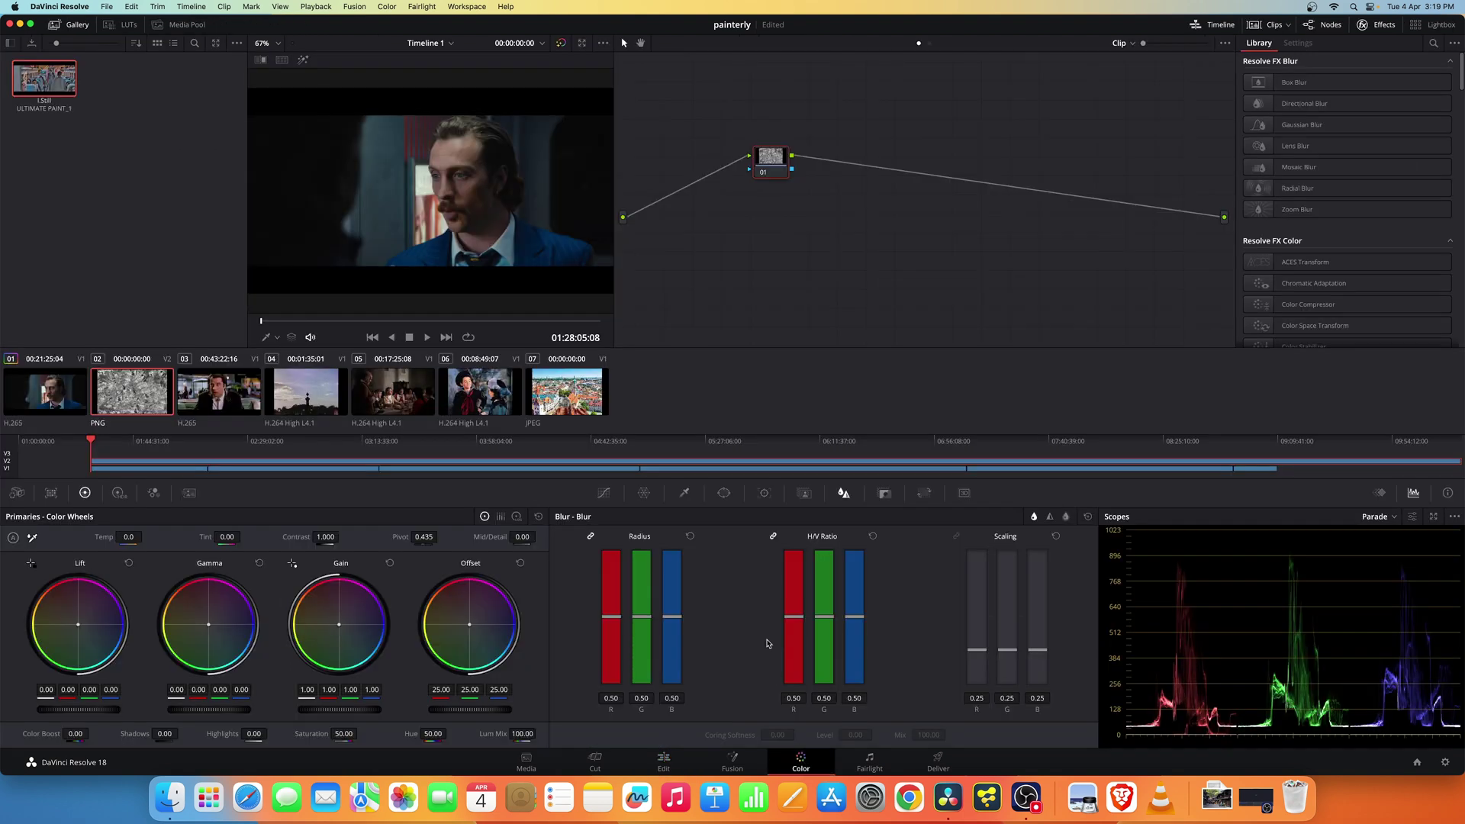
left_click(52, 404)
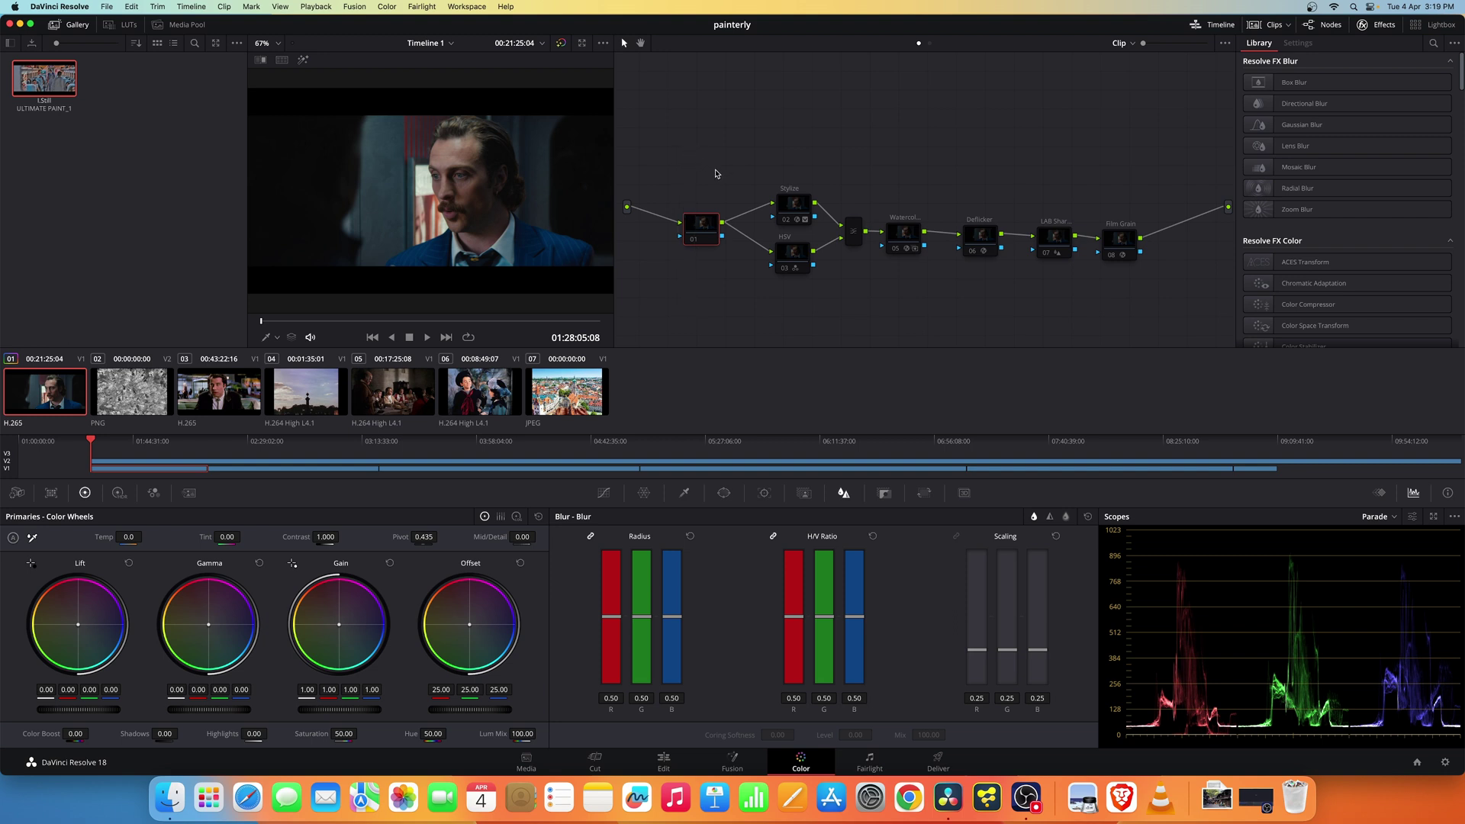
key("shift+d")
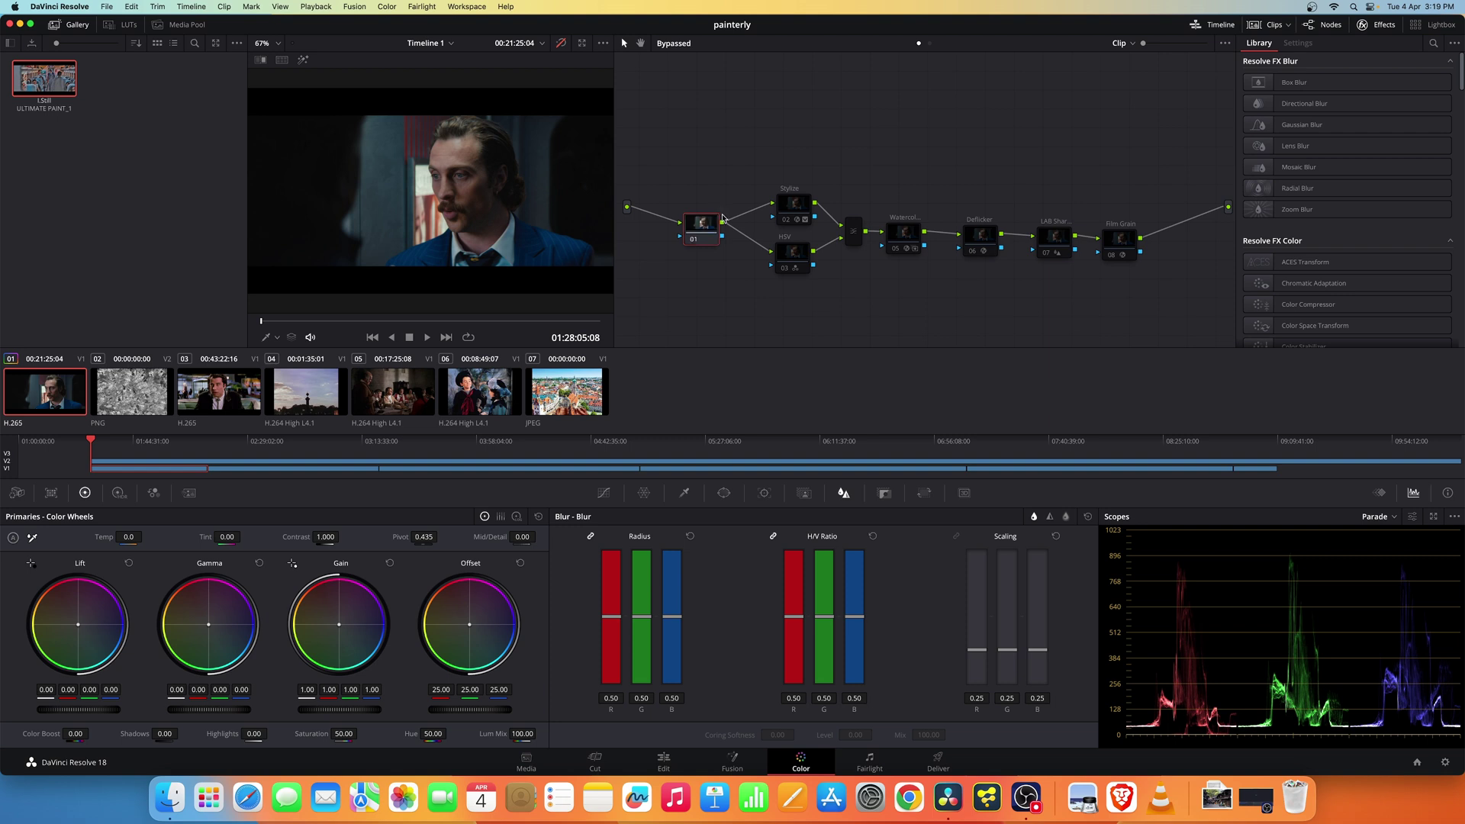
- Re-enable the Stylize, HSV and mixer nodes and show the Stylize node's Feather, scale 2 settings
left_click_drag(702, 231, 701, 239)
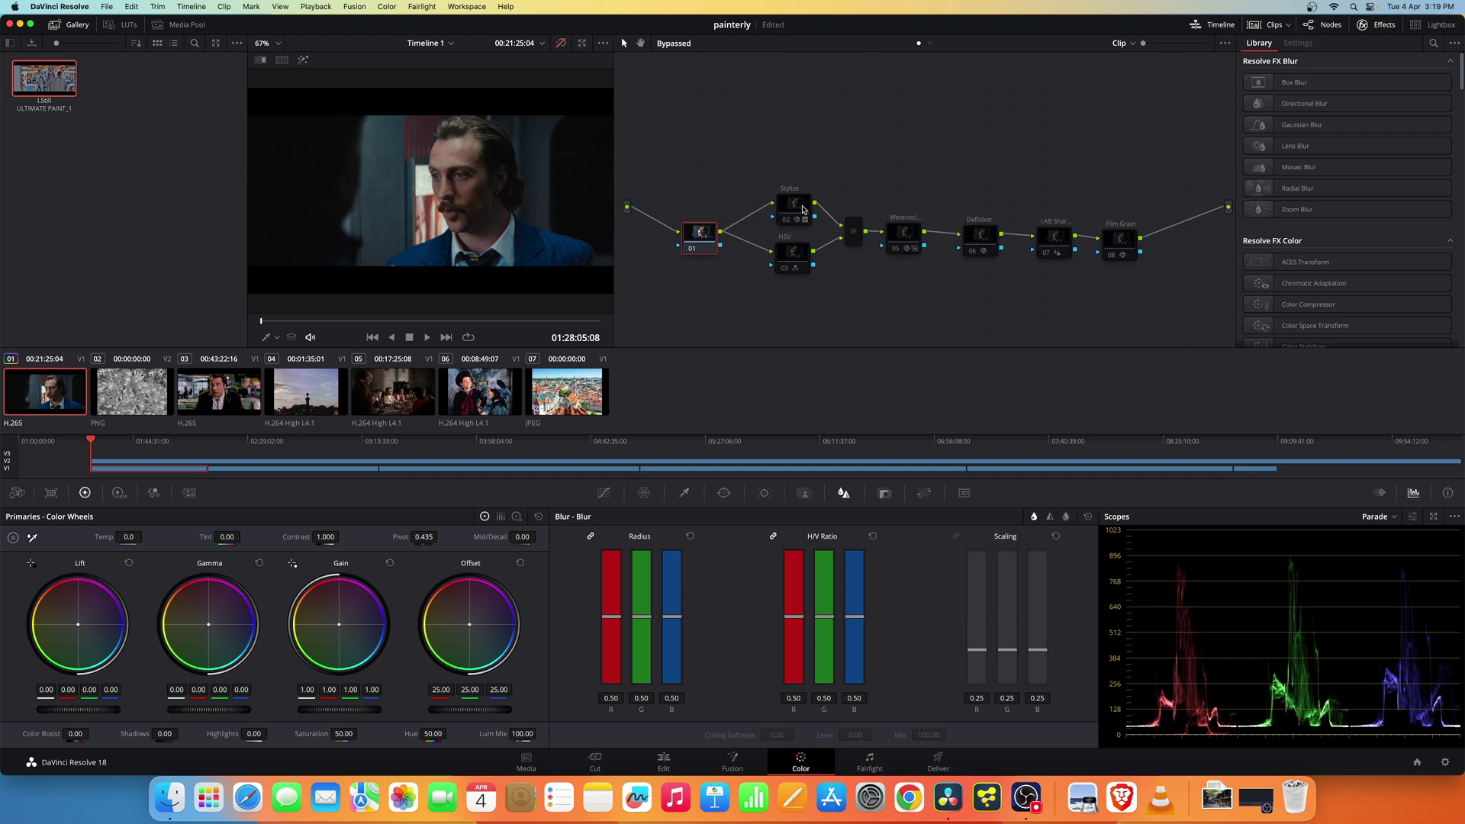
left_click_drag(777, 159, 860, 333)
key("ctrl+d")
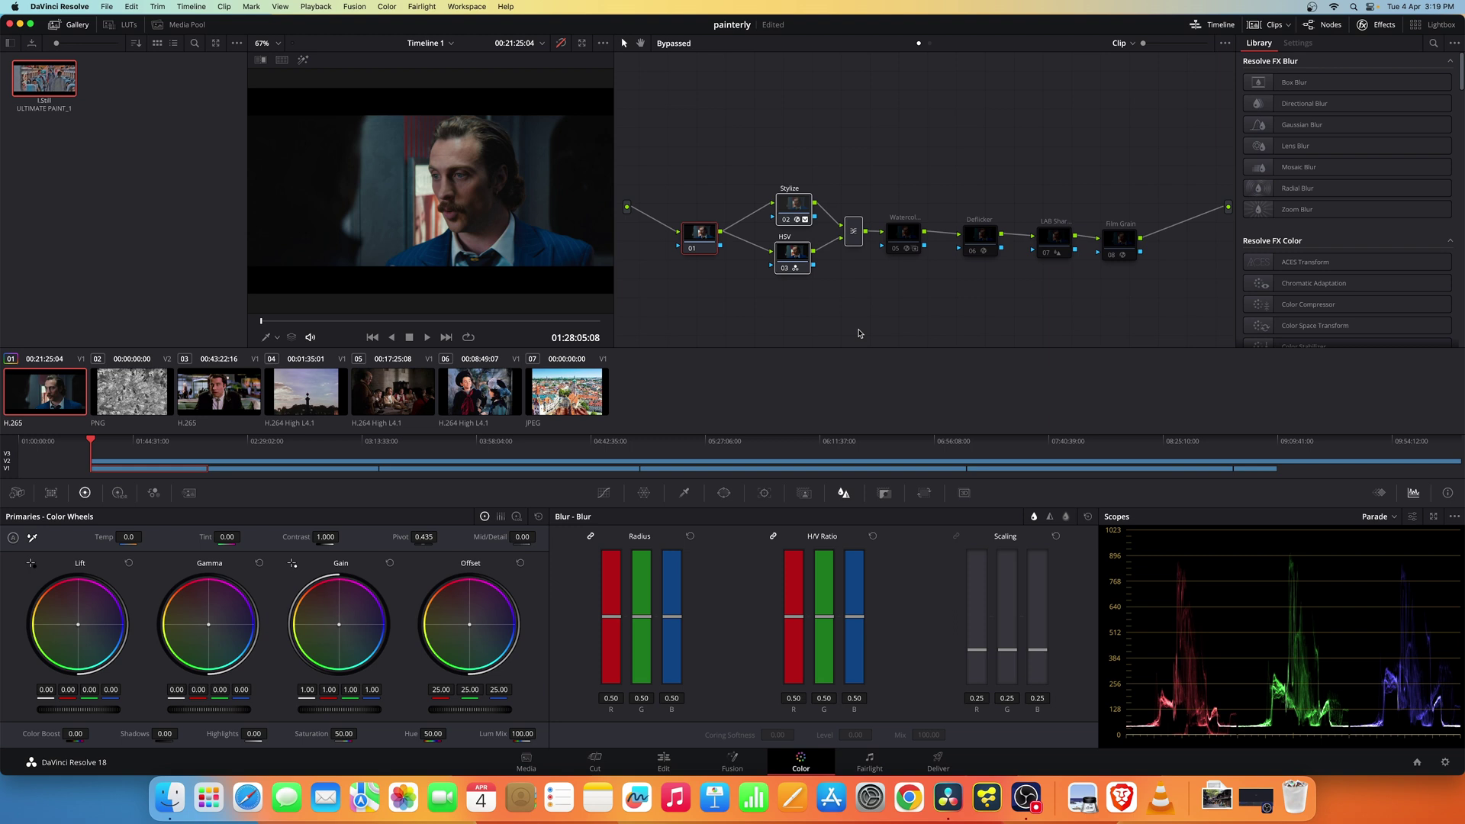
left_click(847, 305)
left_click(796, 207)
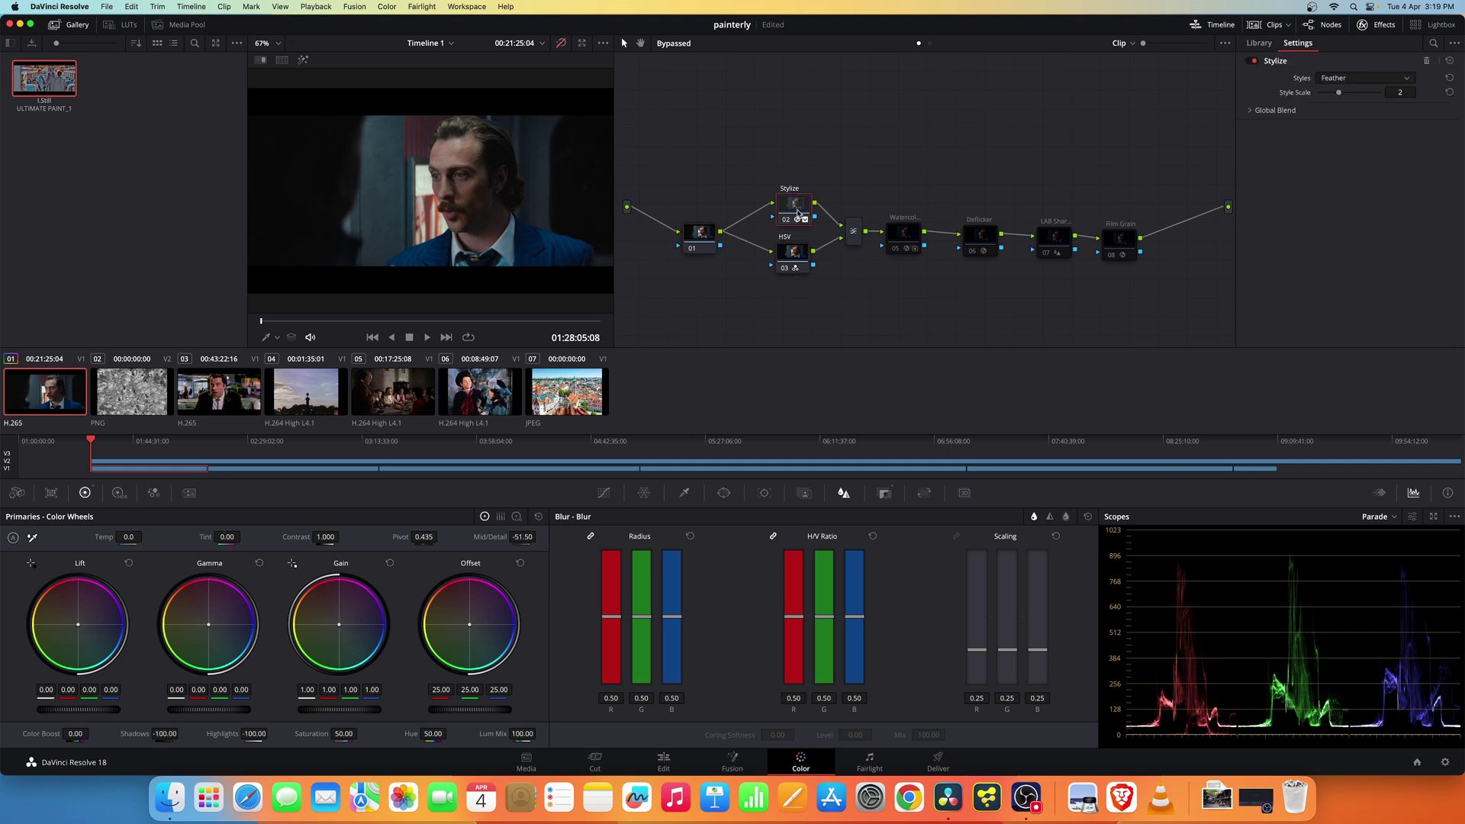
- Search the effects library for 'sty', then clear the search
left_click(1267, 46)
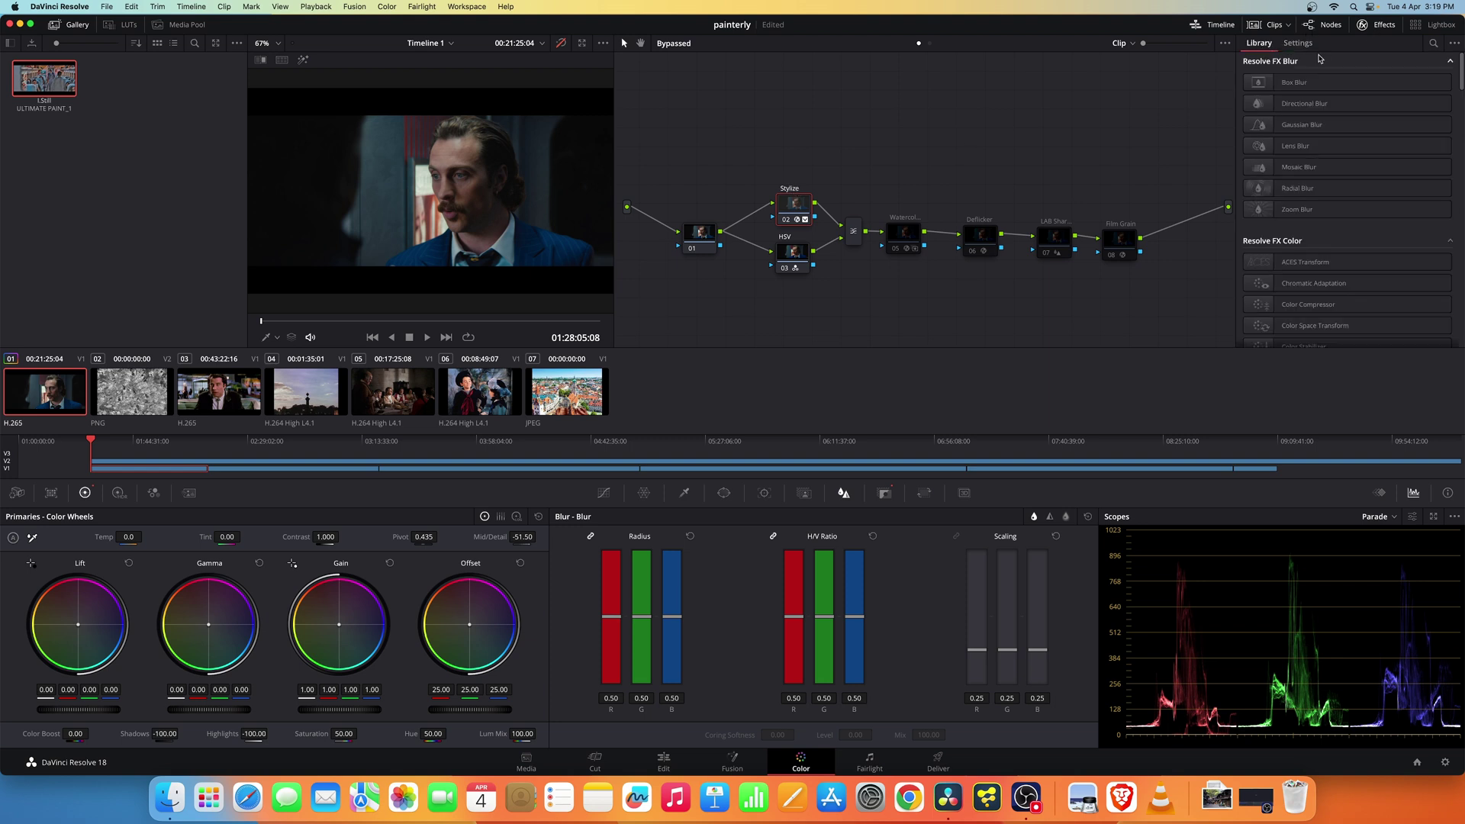
left_click(1434, 43)
type("styl")
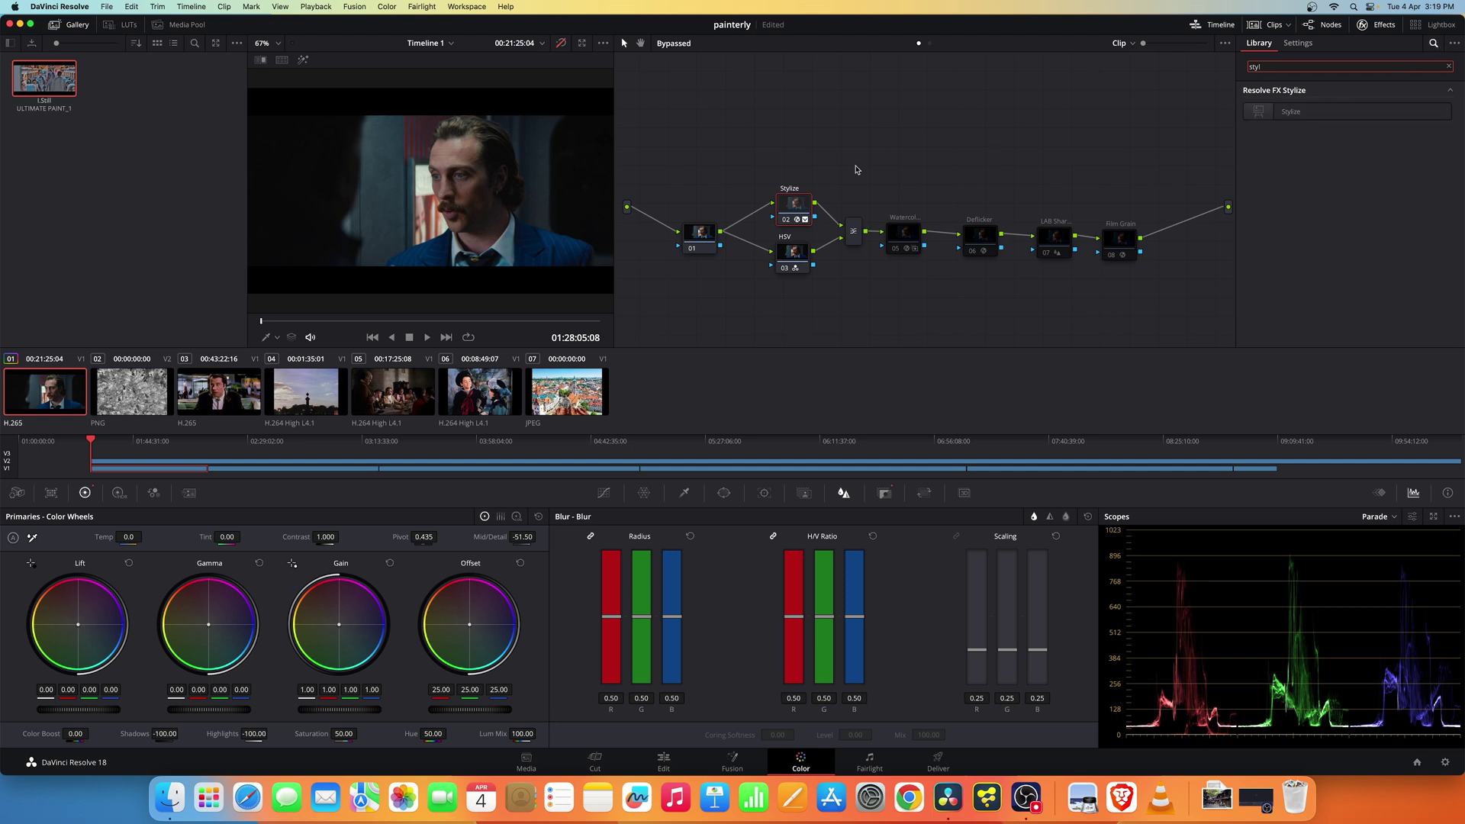
left_click(1448, 67)
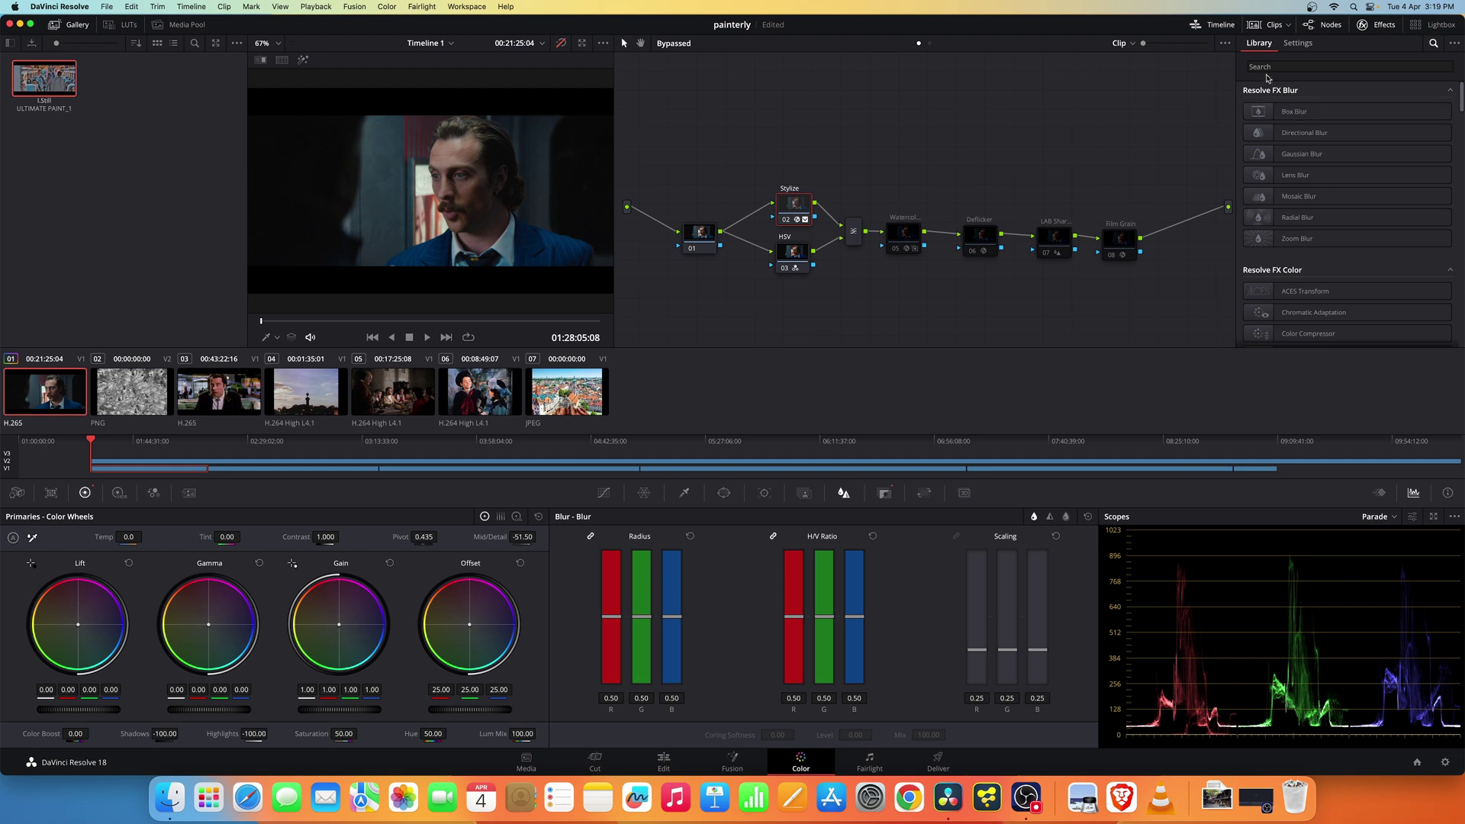
- Keep the Stylize style on Feather and expand its 0.826 blend amount
left_click(1312, 45)
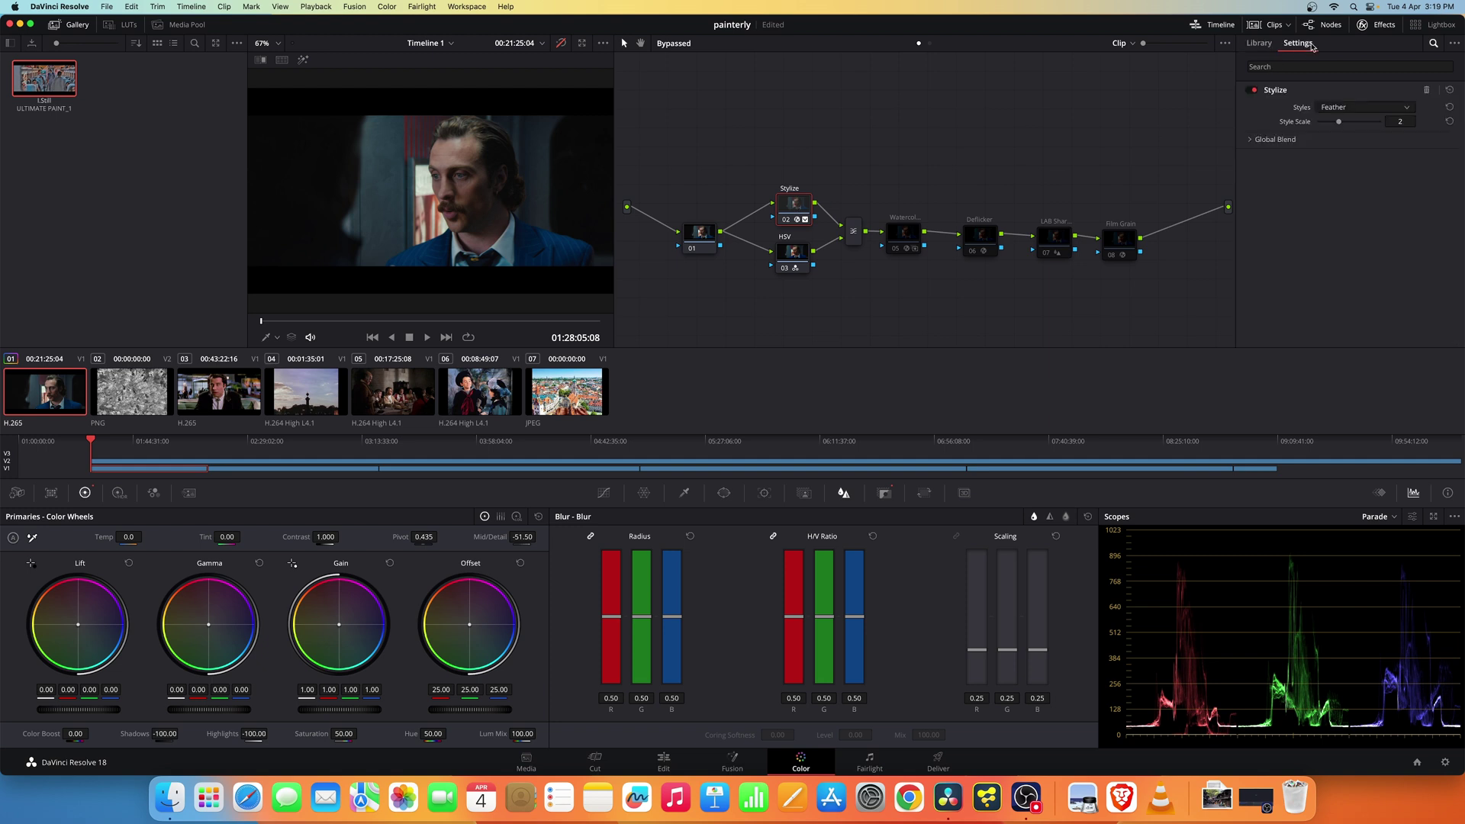
left_click(1378, 109)
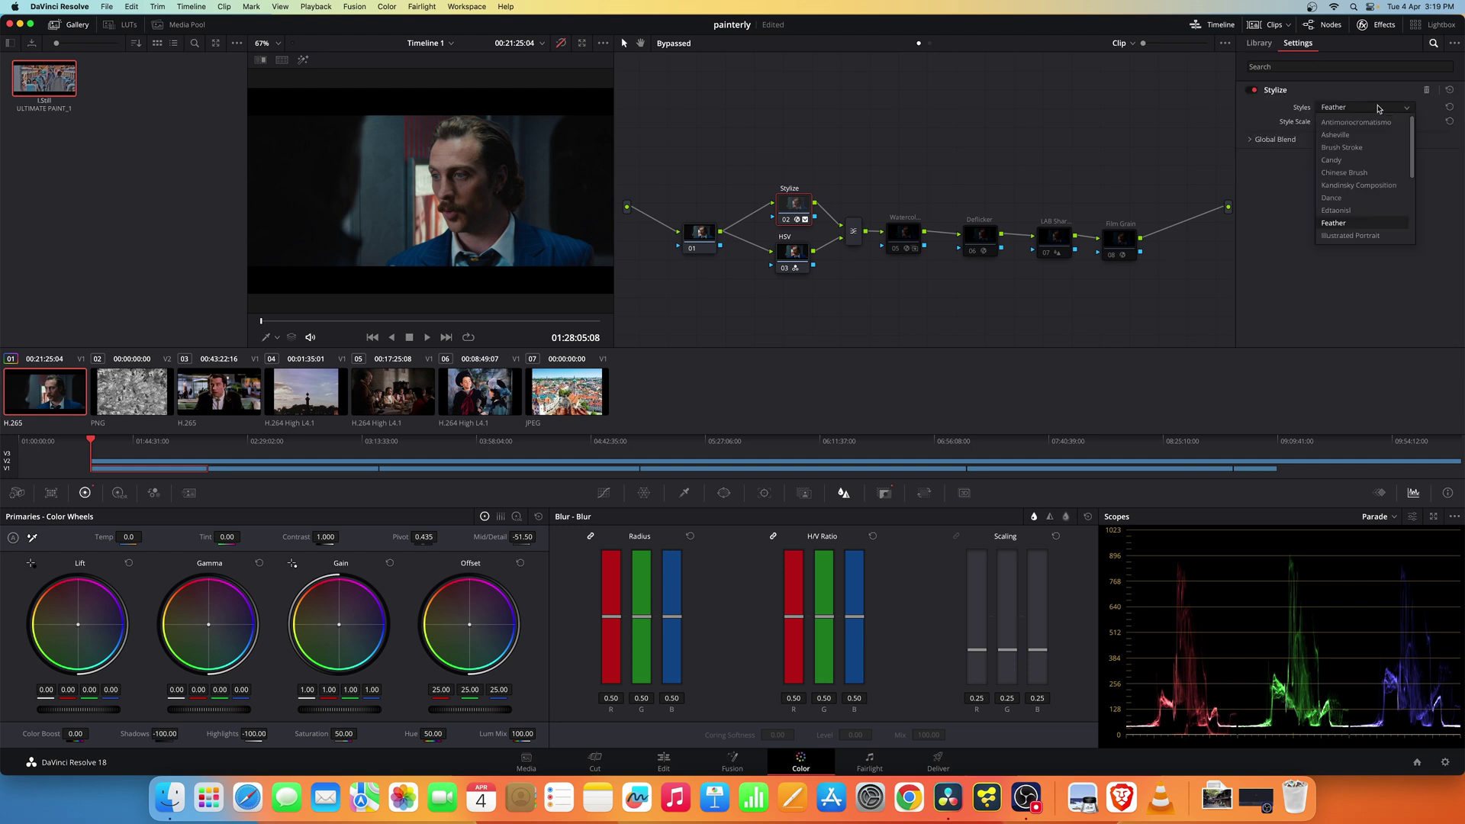
left_click(1374, 99)
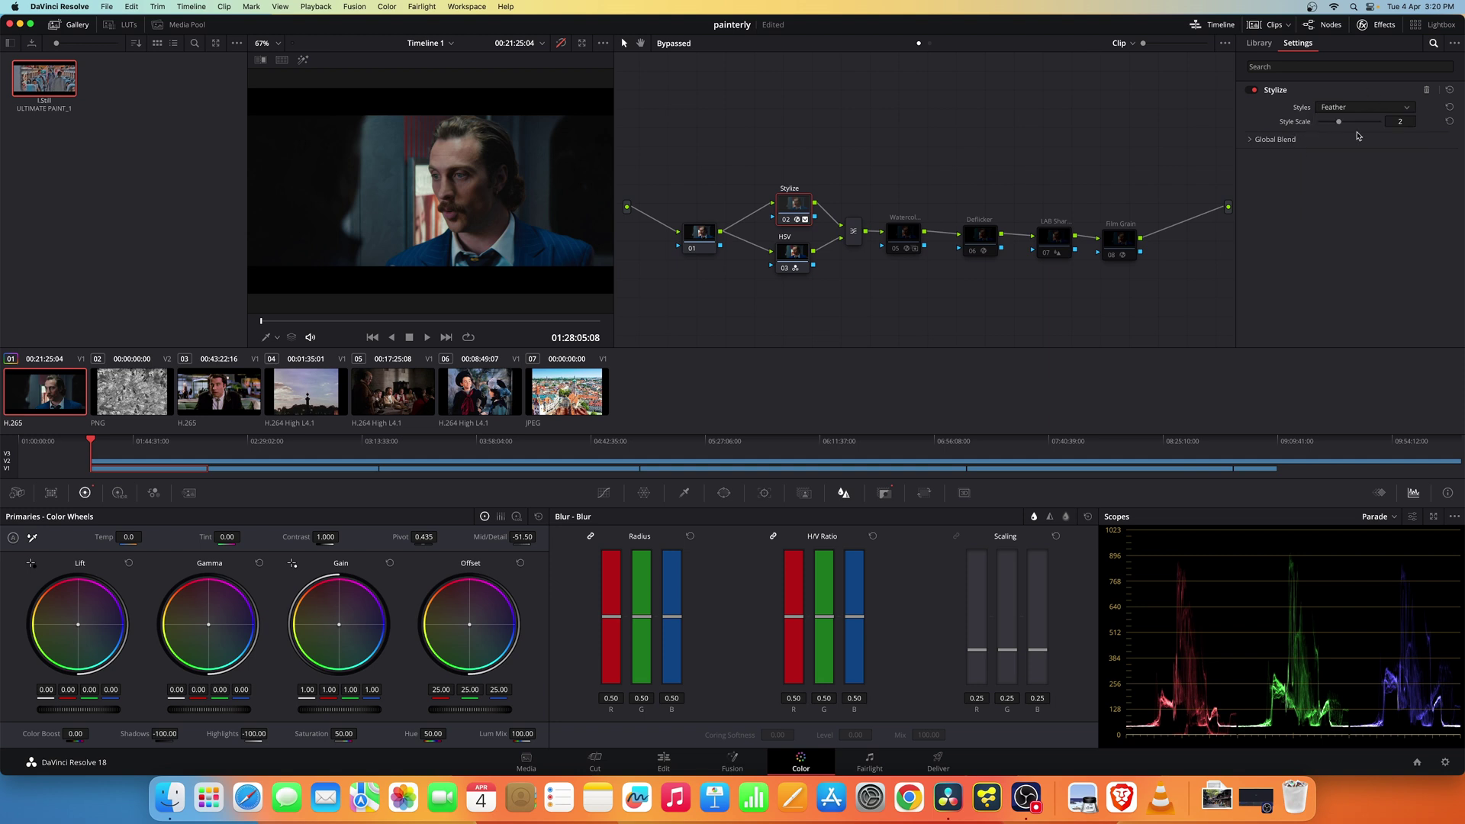
left_click(1251, 141)
- Check the HSV node's colour space and channels, then show its RGB Mixer with green at 2.00
left_click(794, 260)
right_click(795, 259)
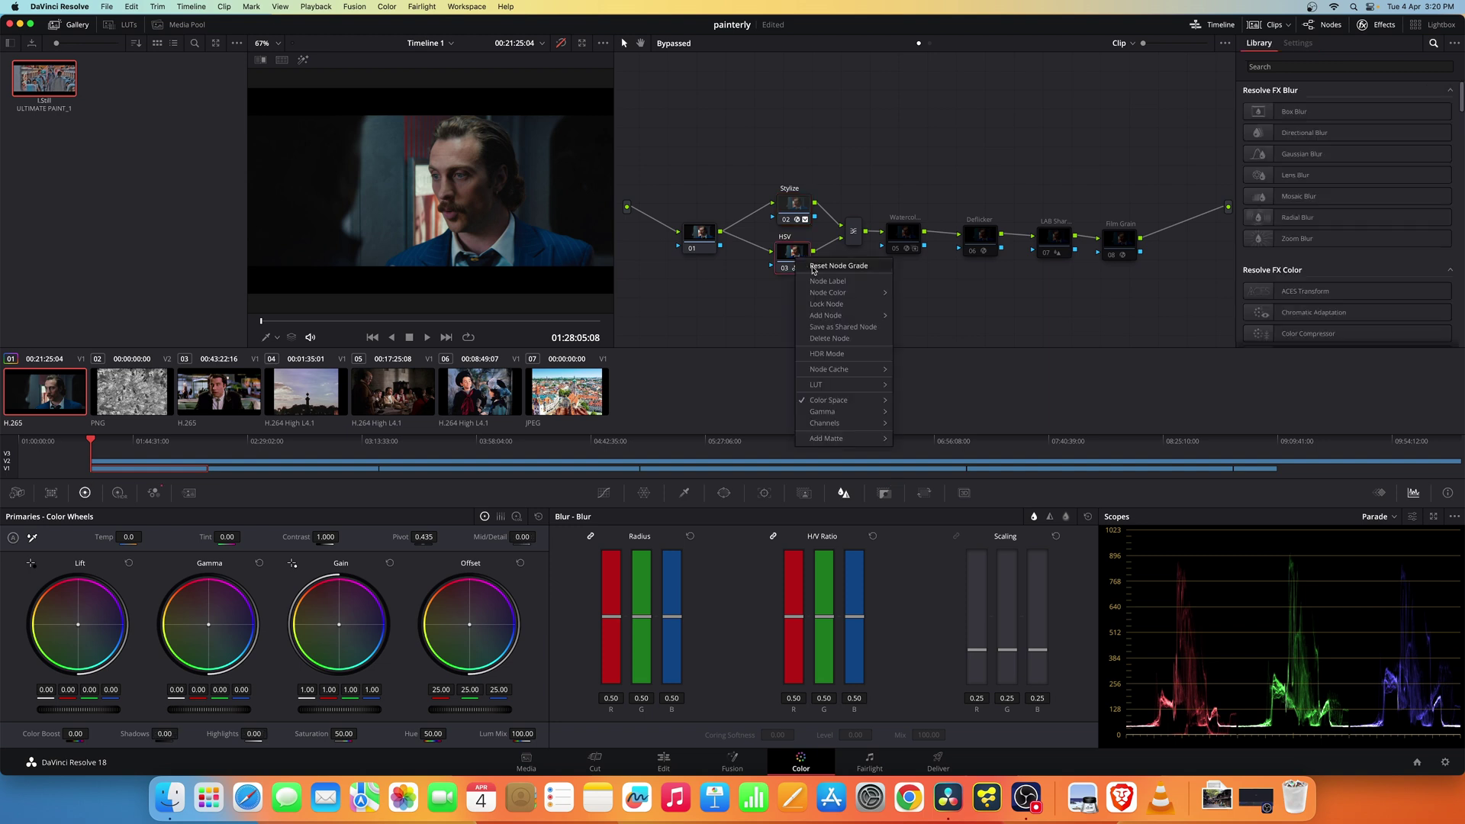
mouse_move(867, 406)
mouse_move(837, 431)
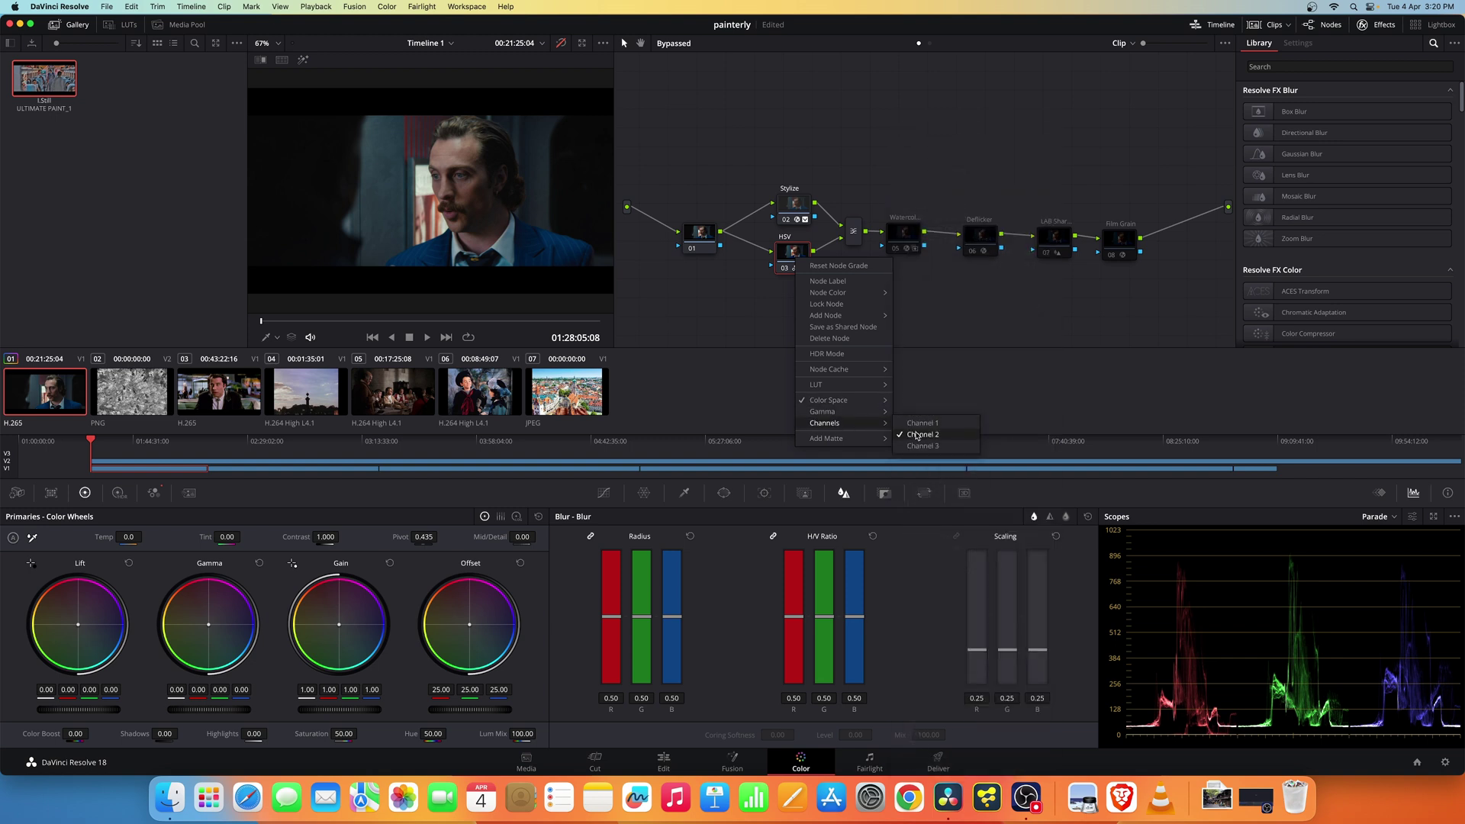
left_click(974, 302)
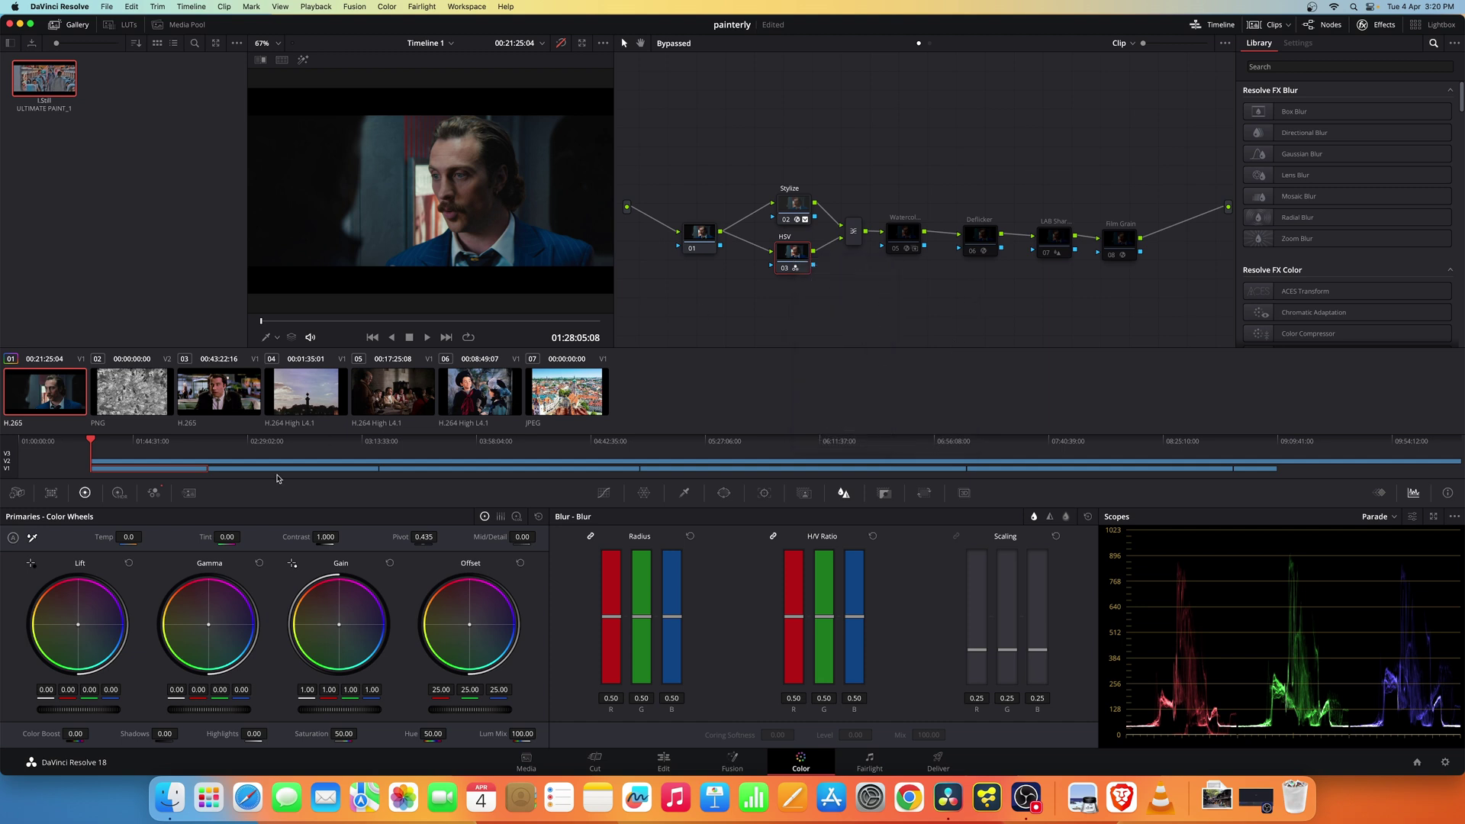
left_click(156, 494)
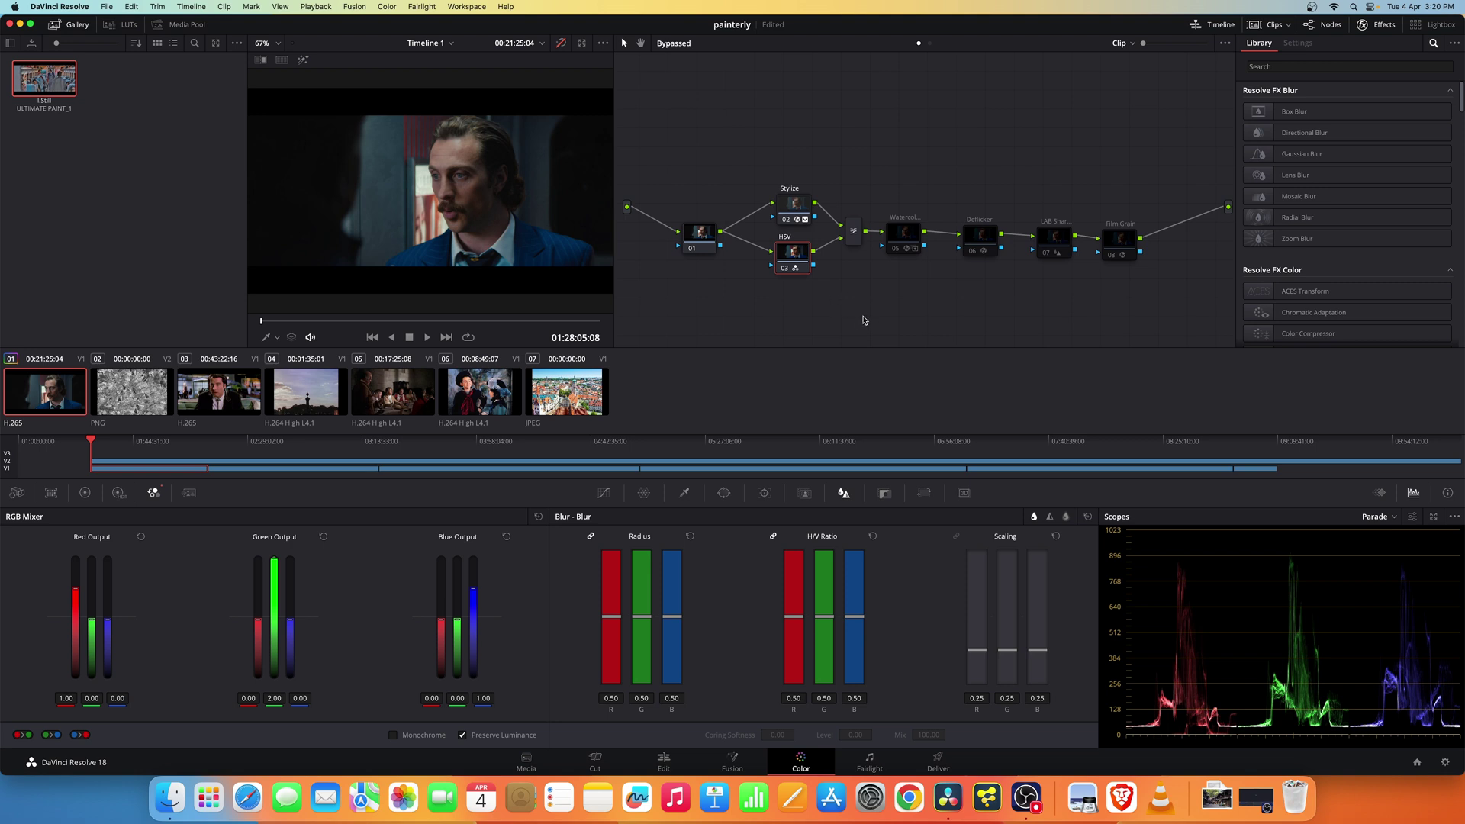
- Set the Layer Mixer node's composite mode to Color and turn grade bypass off
left_click(855, 242)
right_click(855, 241)
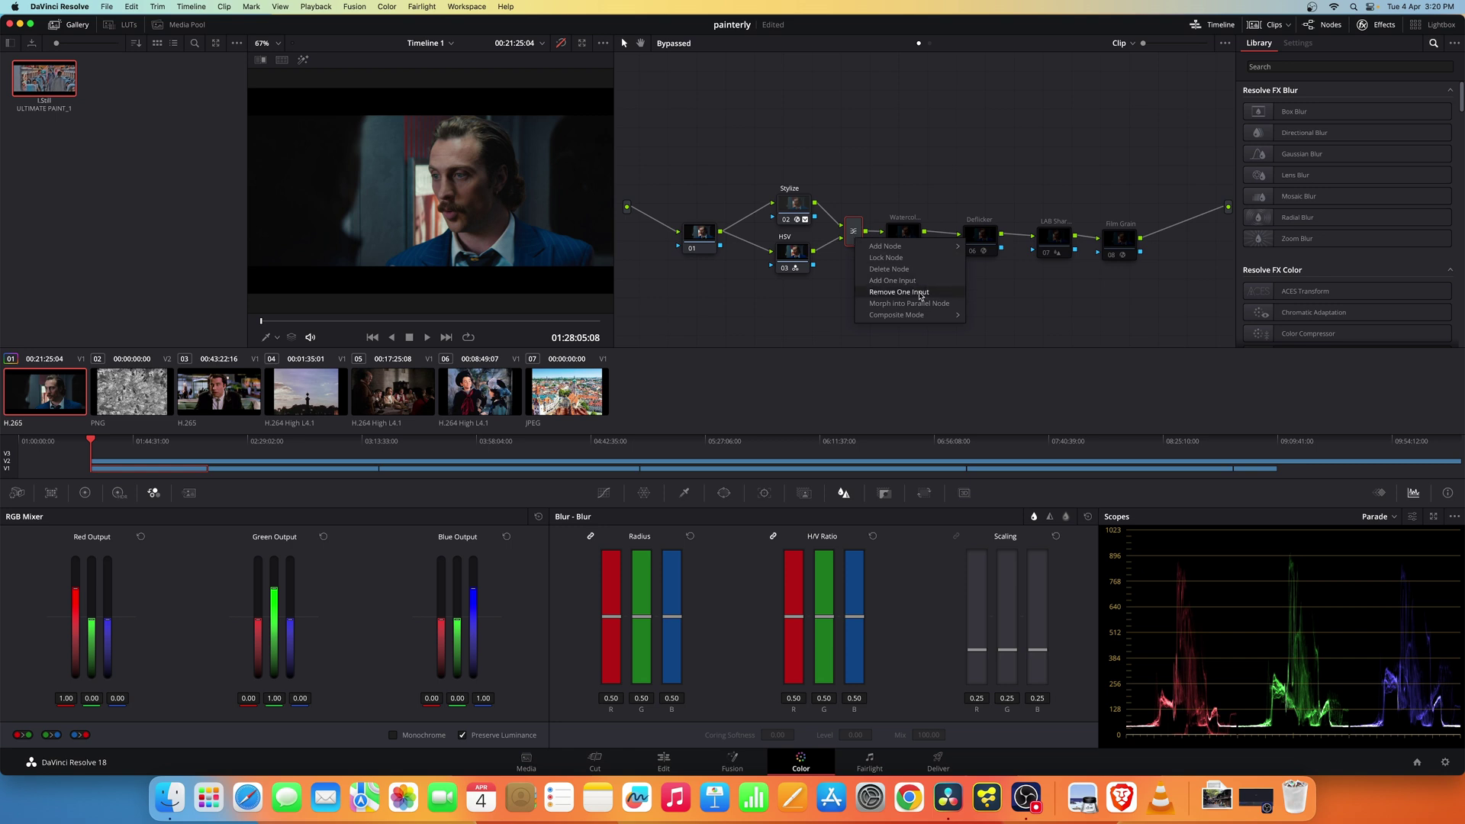
mouse_move(910, 319)
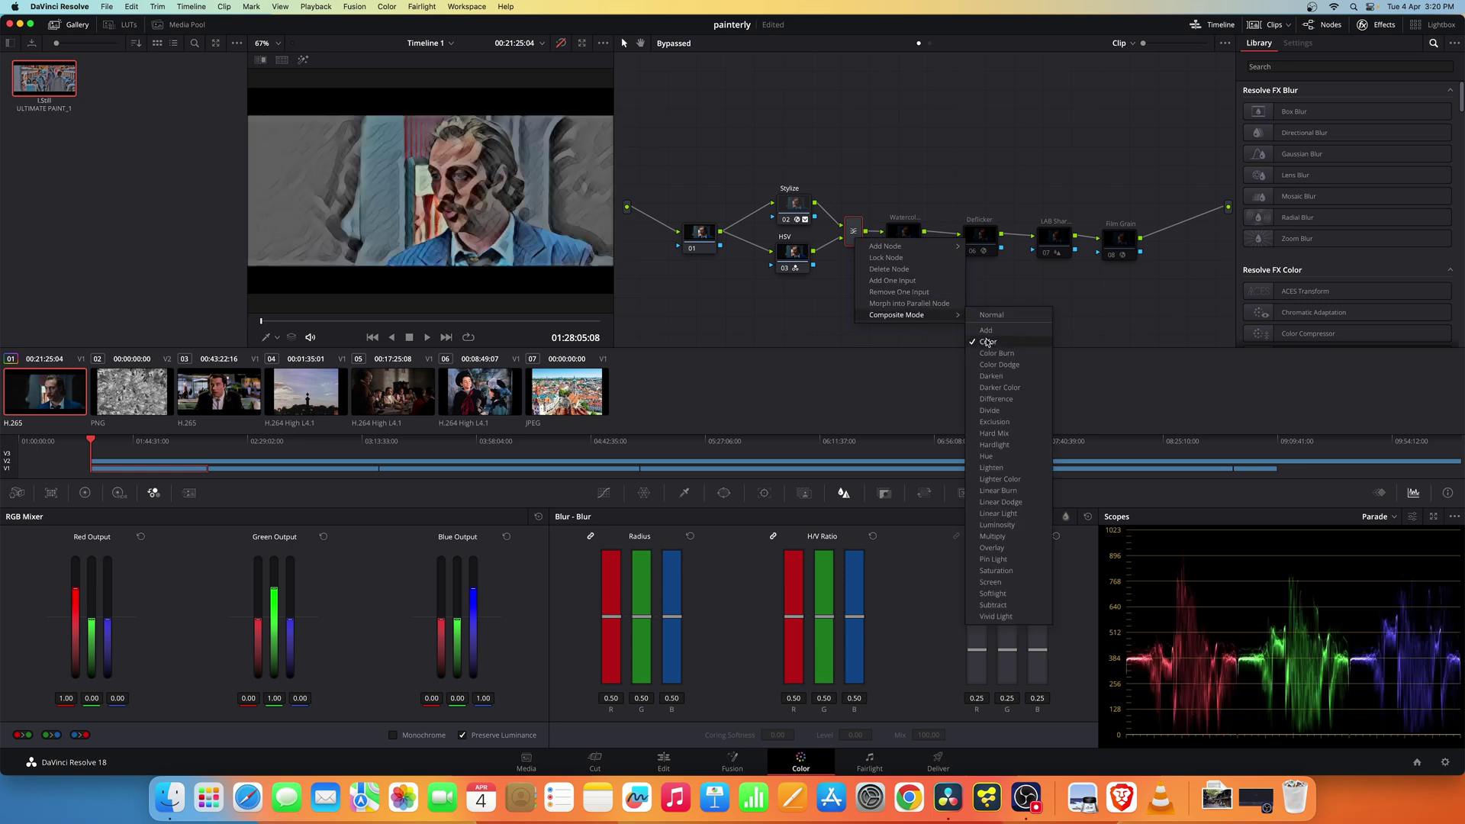
left_click(987, 343)
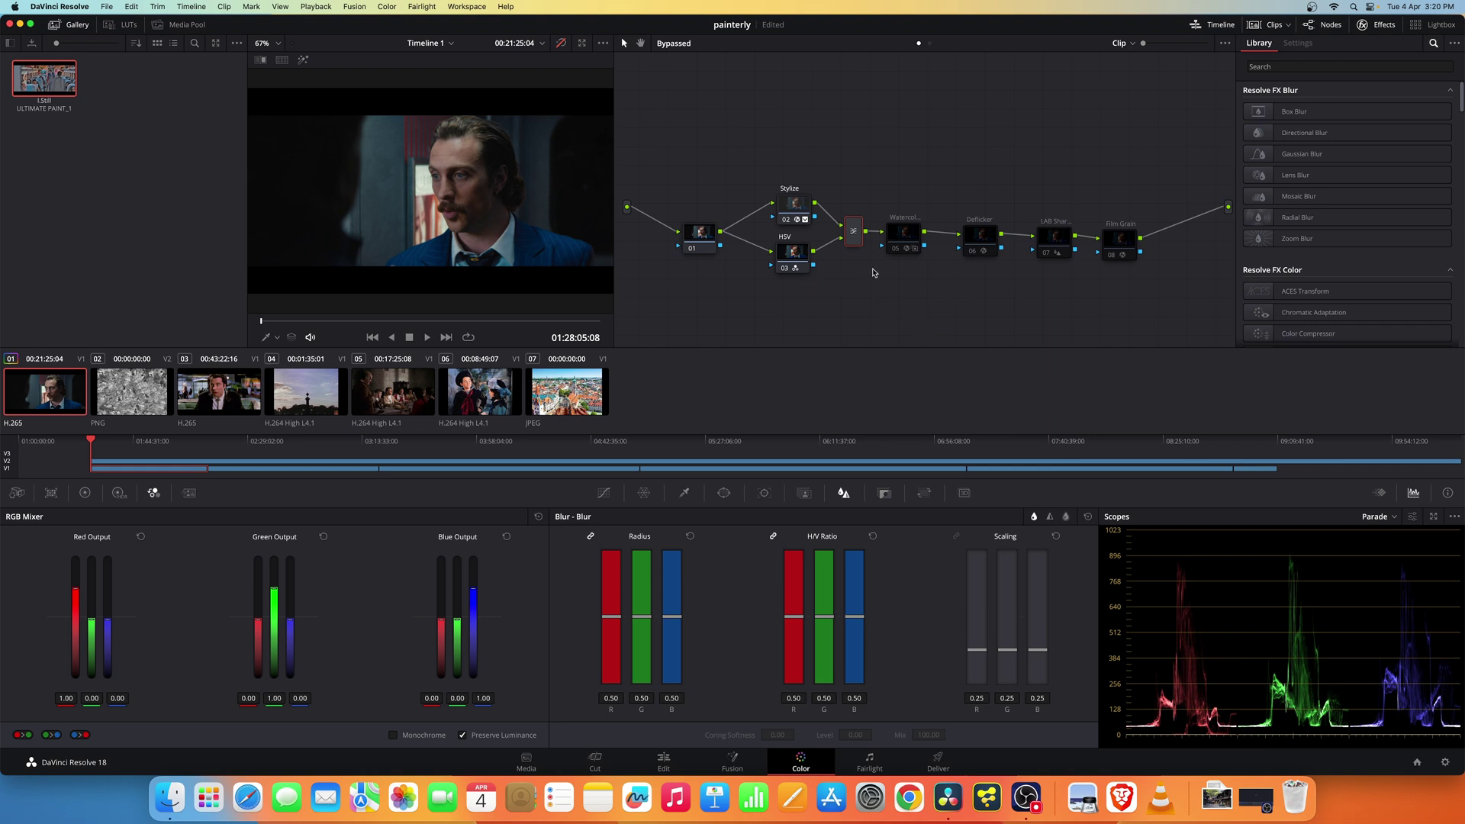
left_click(561, 43)
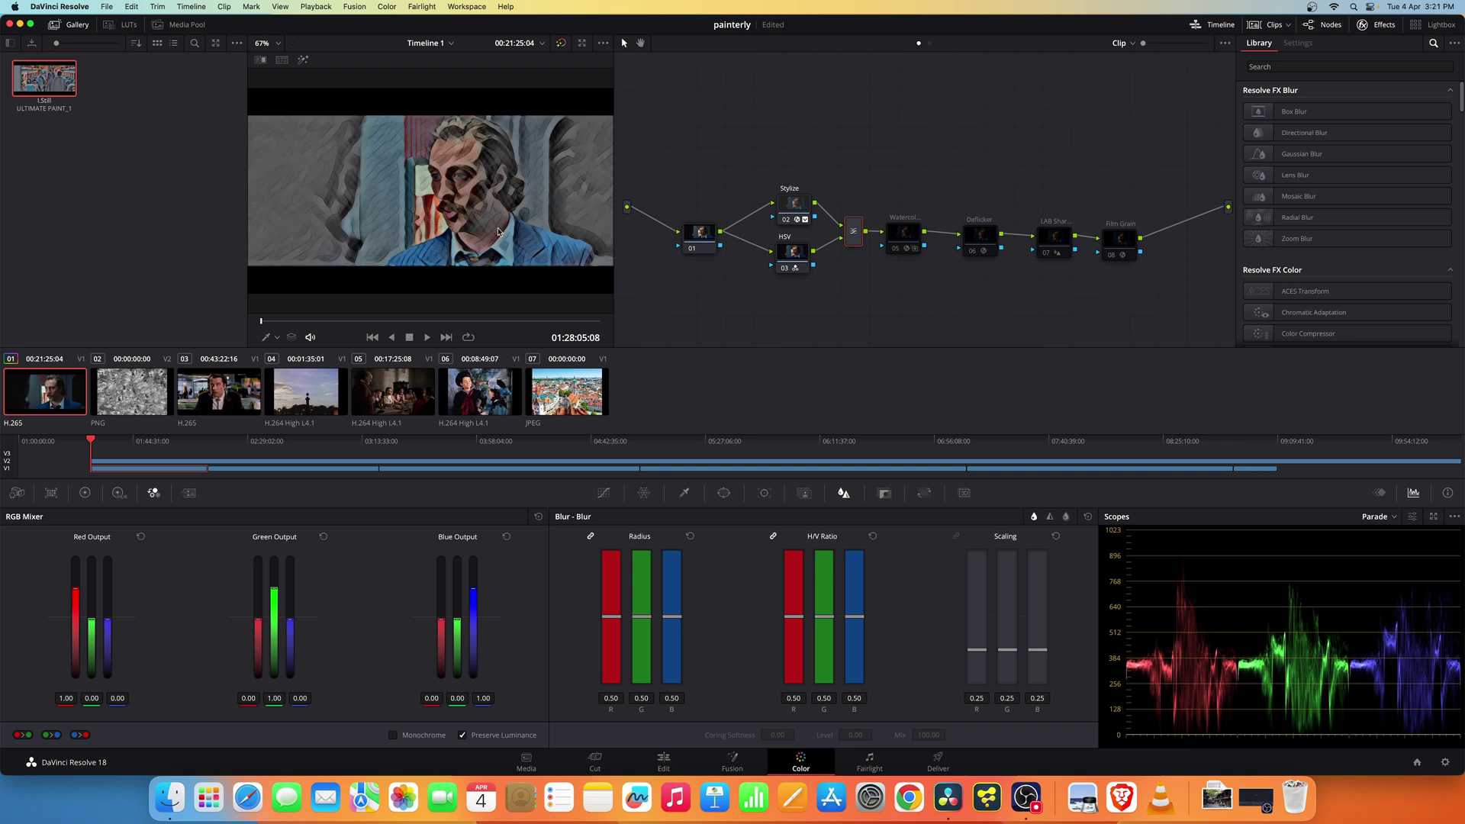
- Show the Watercolor node's settings and search the library for 'water', then clear it
scroll(470, 219, "up", 3)
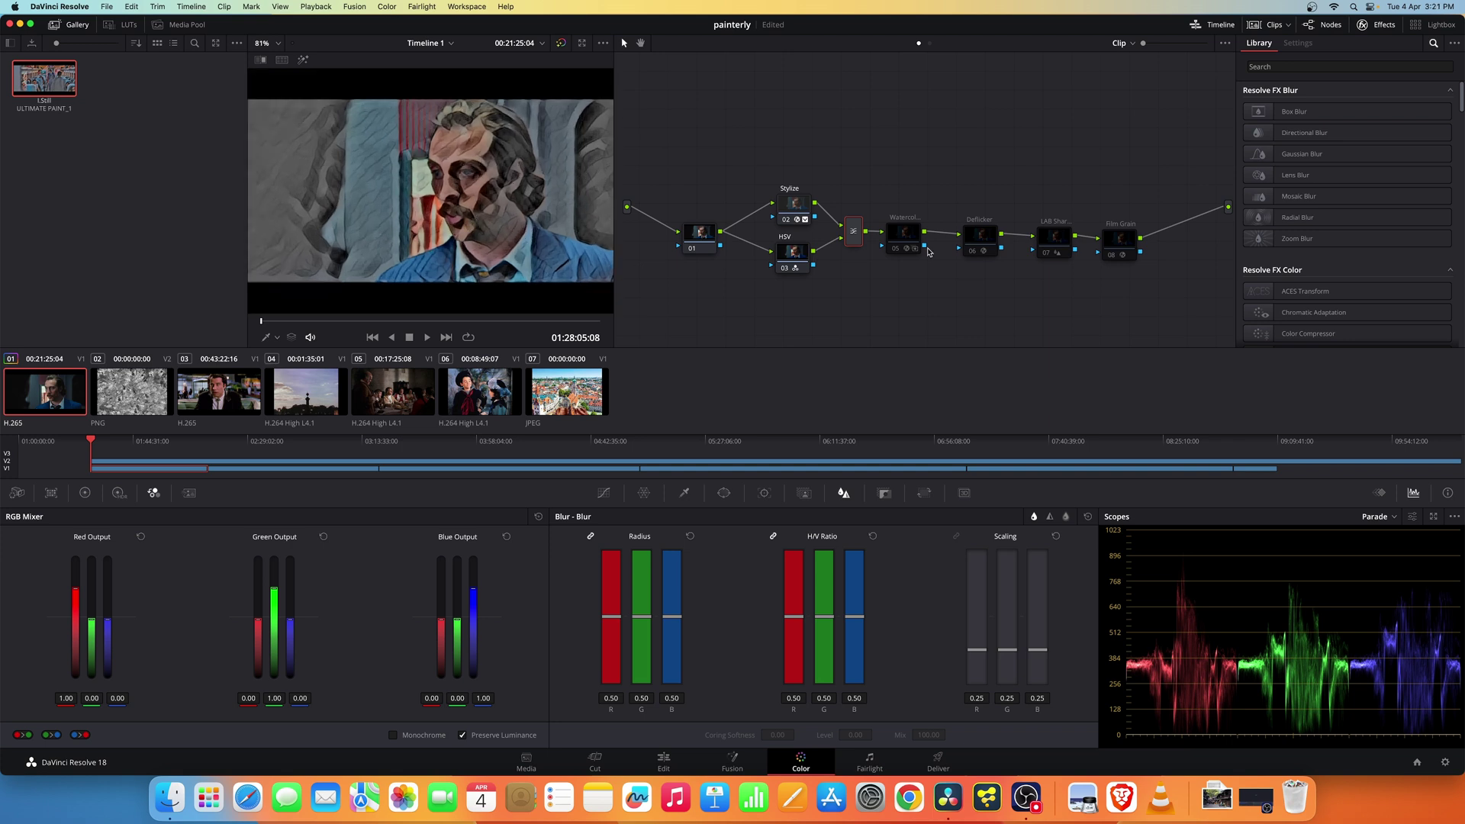
left_click(913, 238)
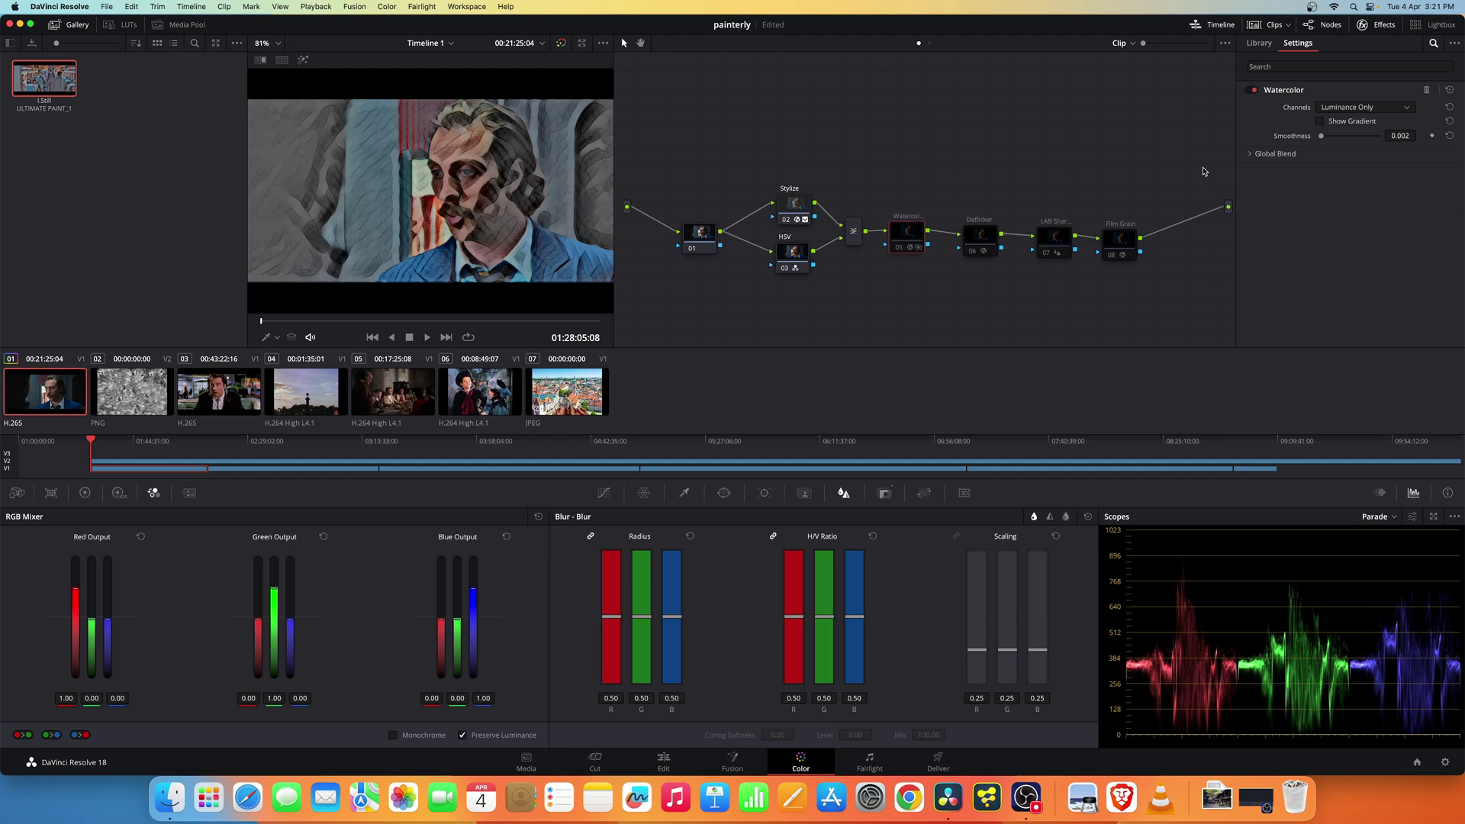
left_click(1261, 67)
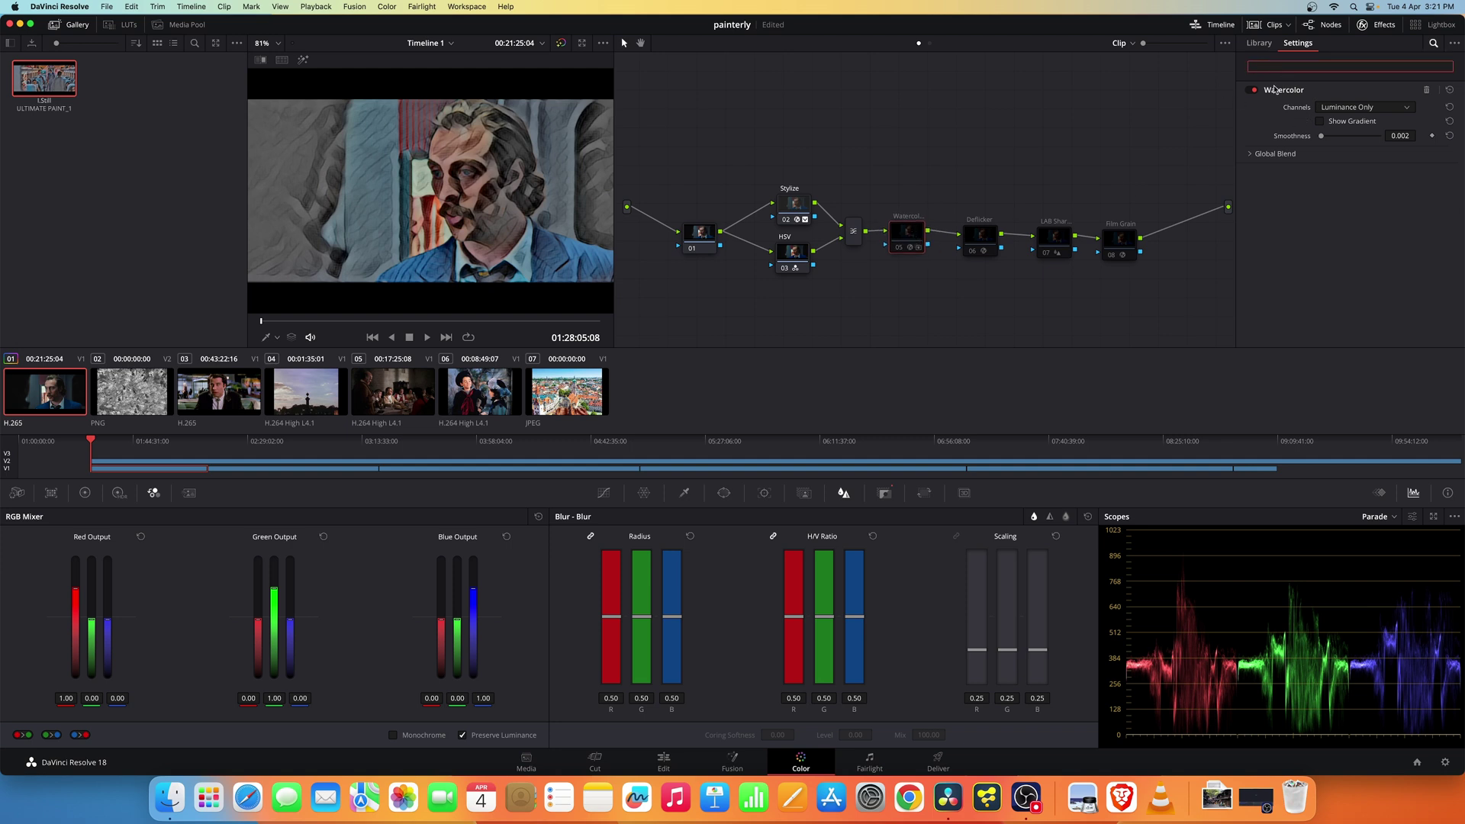
type("water")
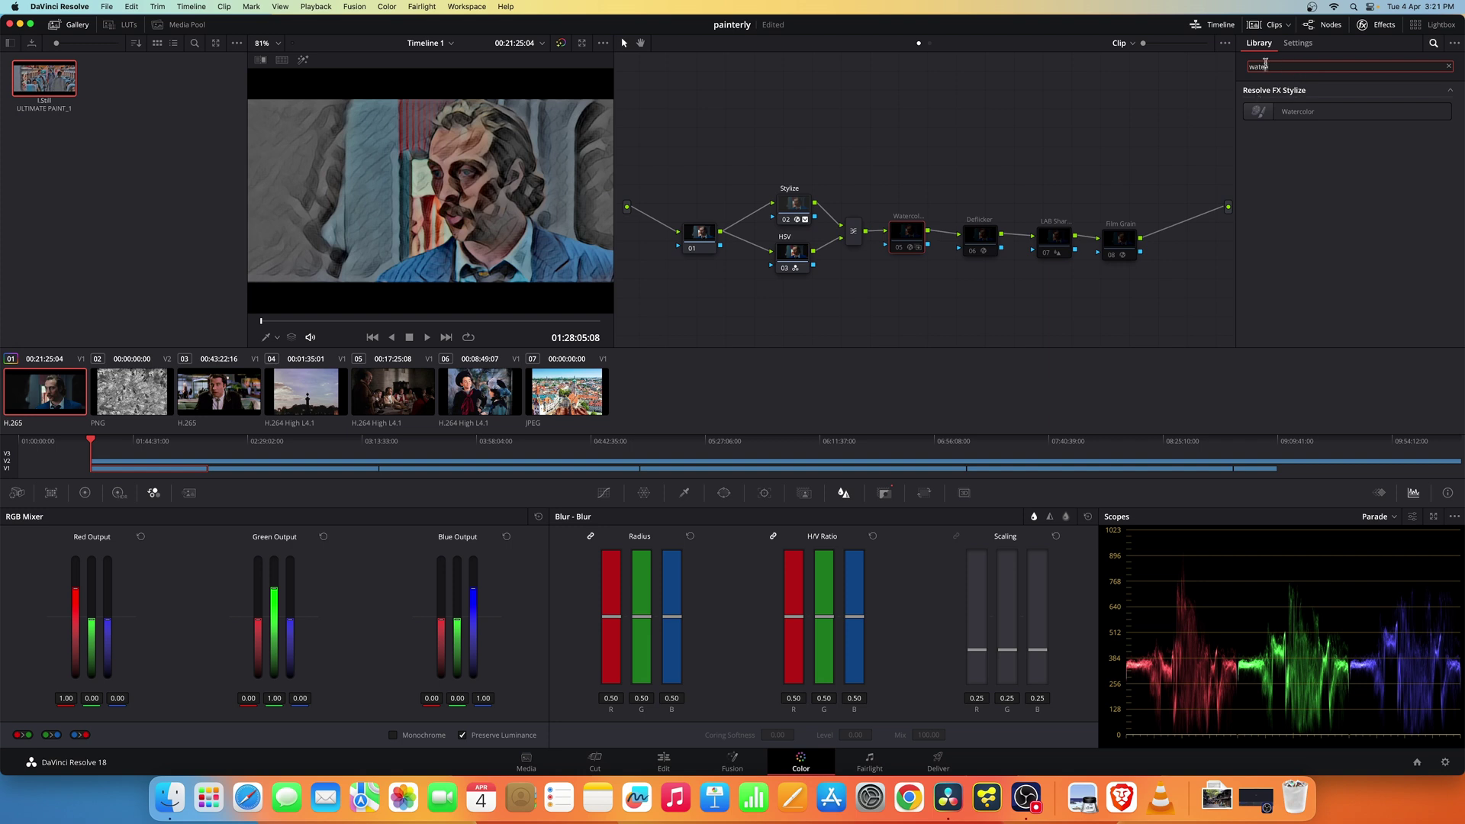
double_click(1266, 64)
key("BackSpace")
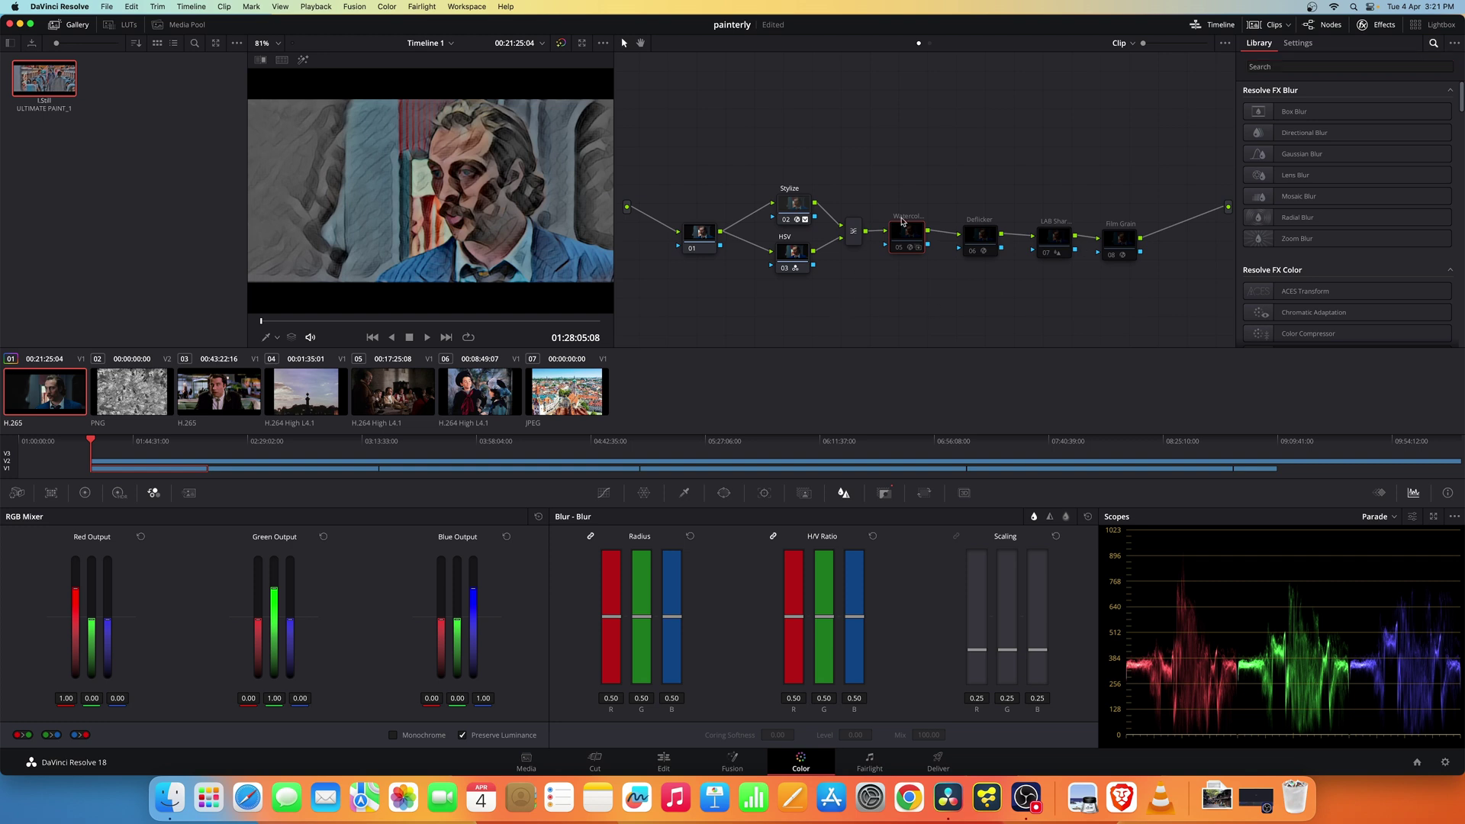
- Enable the Watercolor node and hide the stills gallery to widen the viewer
left_click(904, 250)
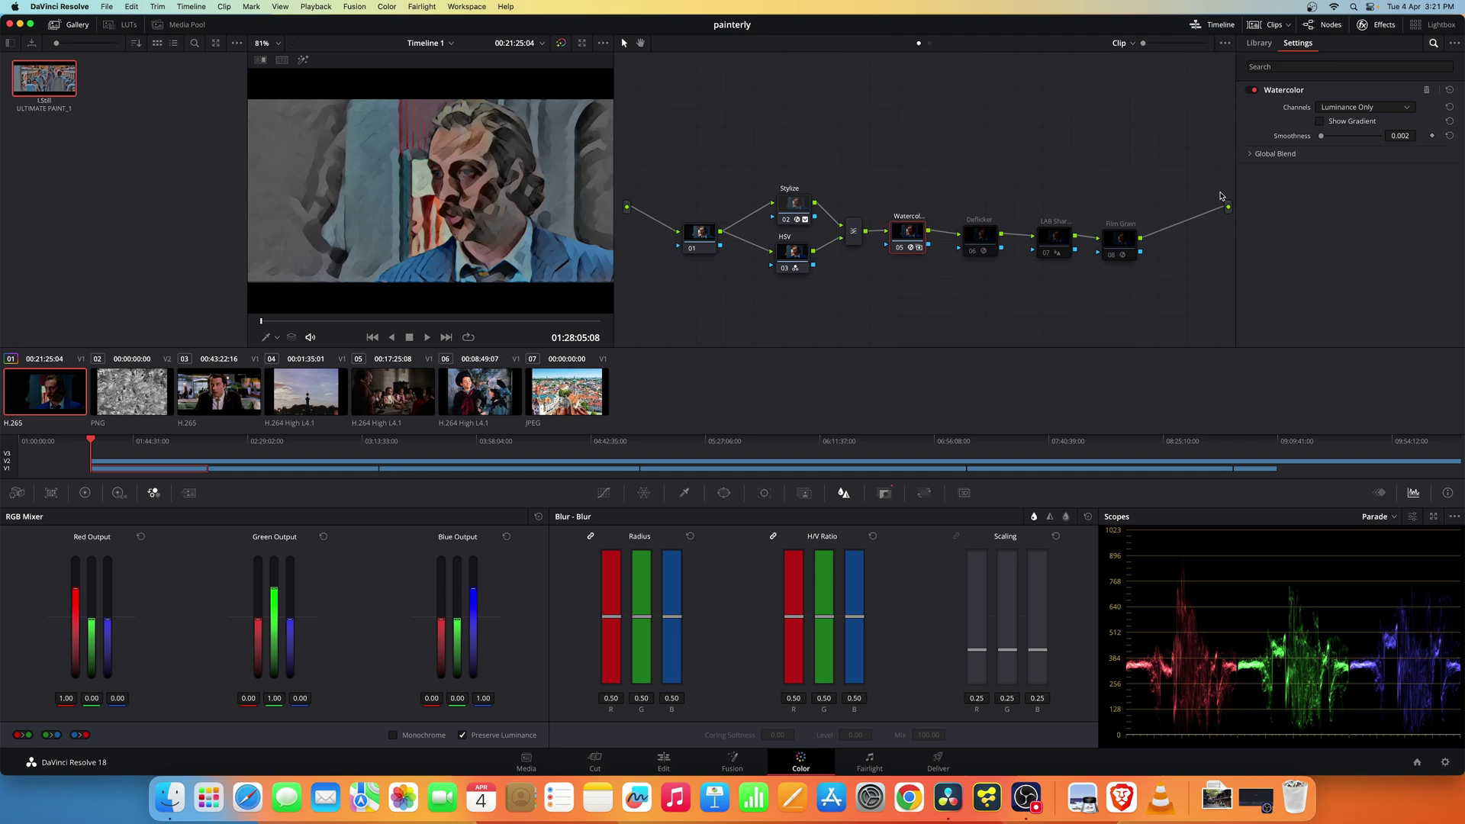
scroll(527, 204, "up", 2)
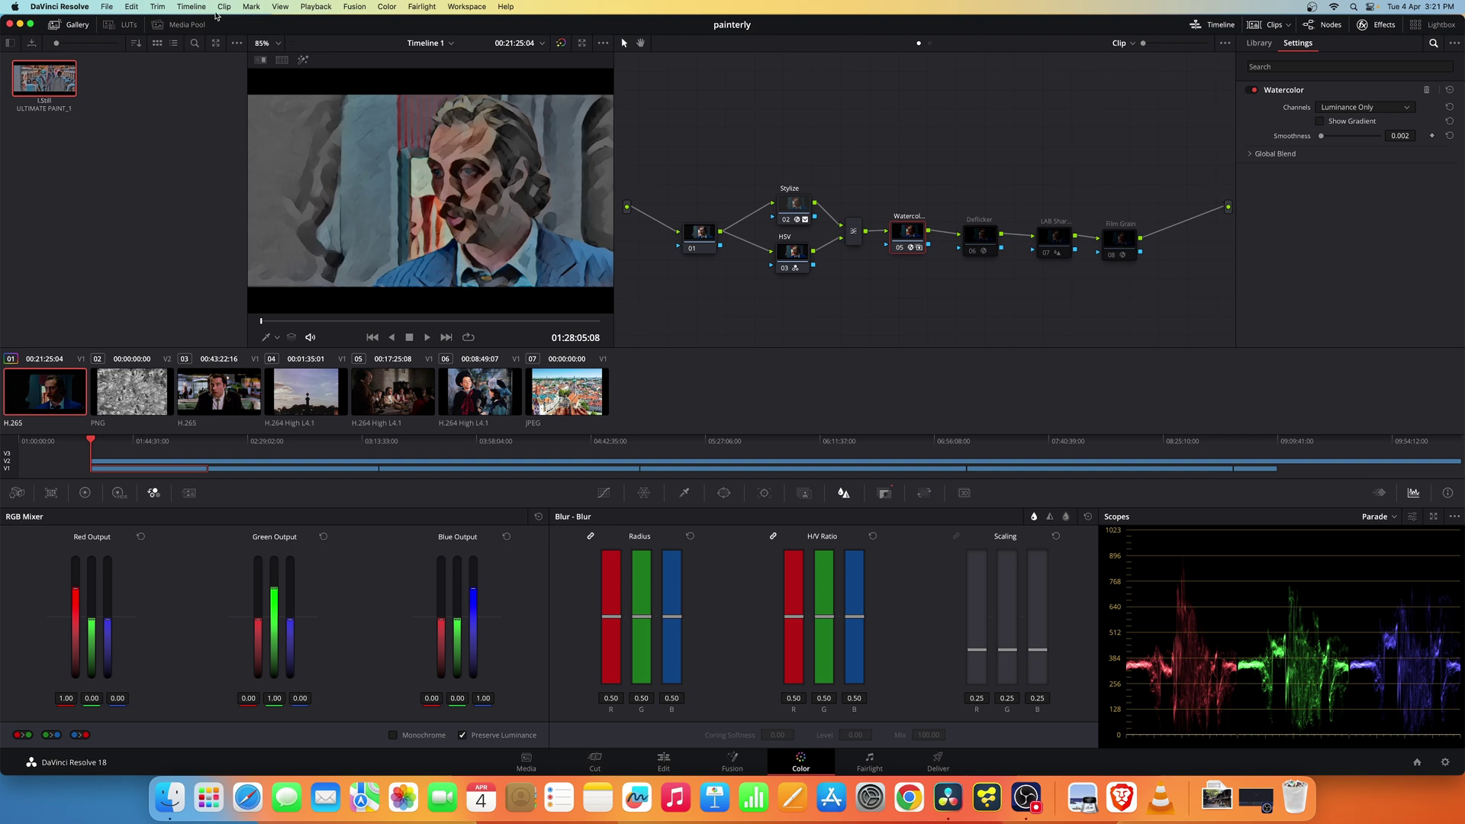
left_click(86, 28)
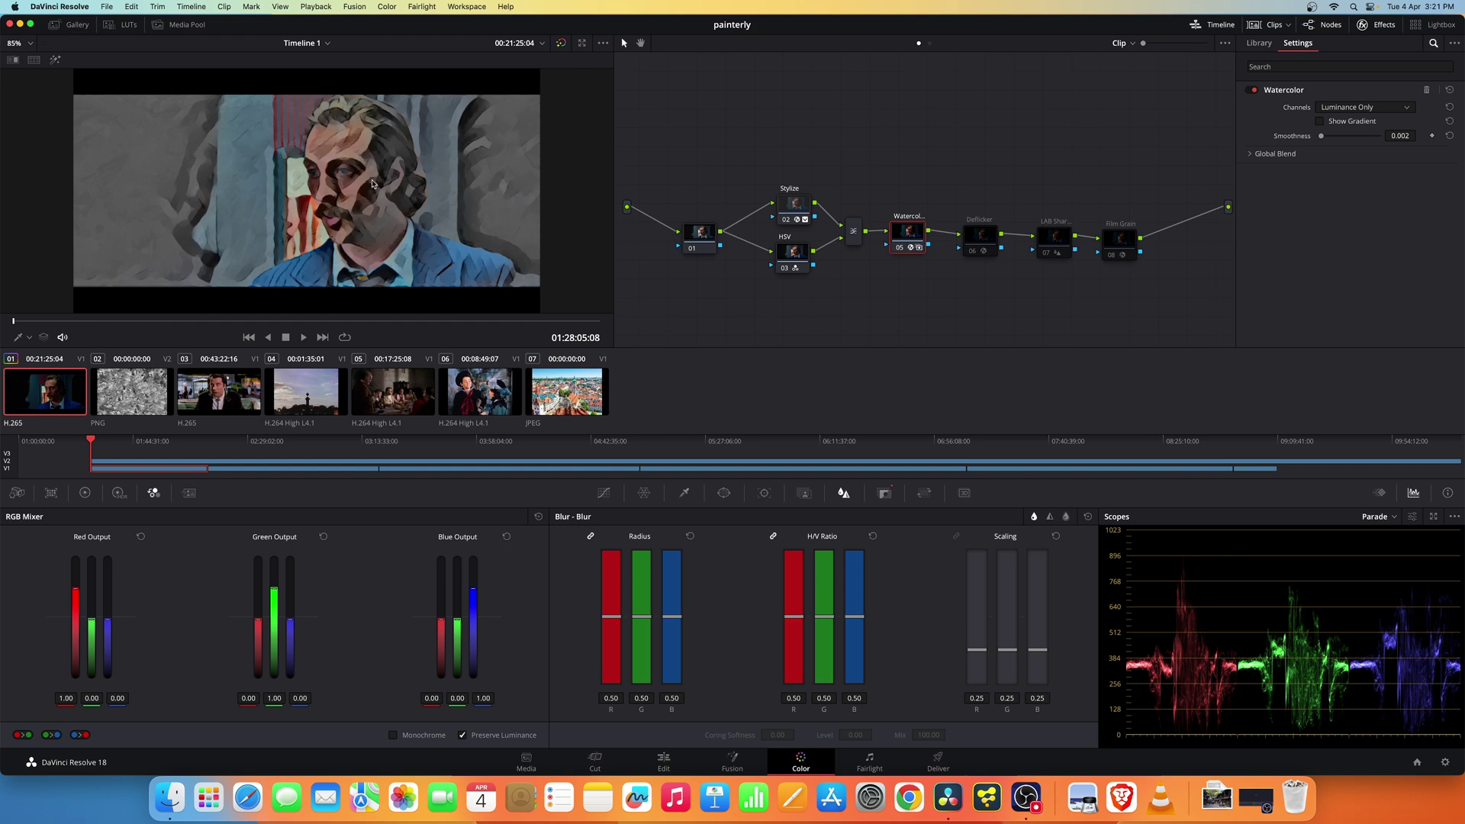
scroll(396, 211, "down", 3)
scroll(396, 210, "up", 5)
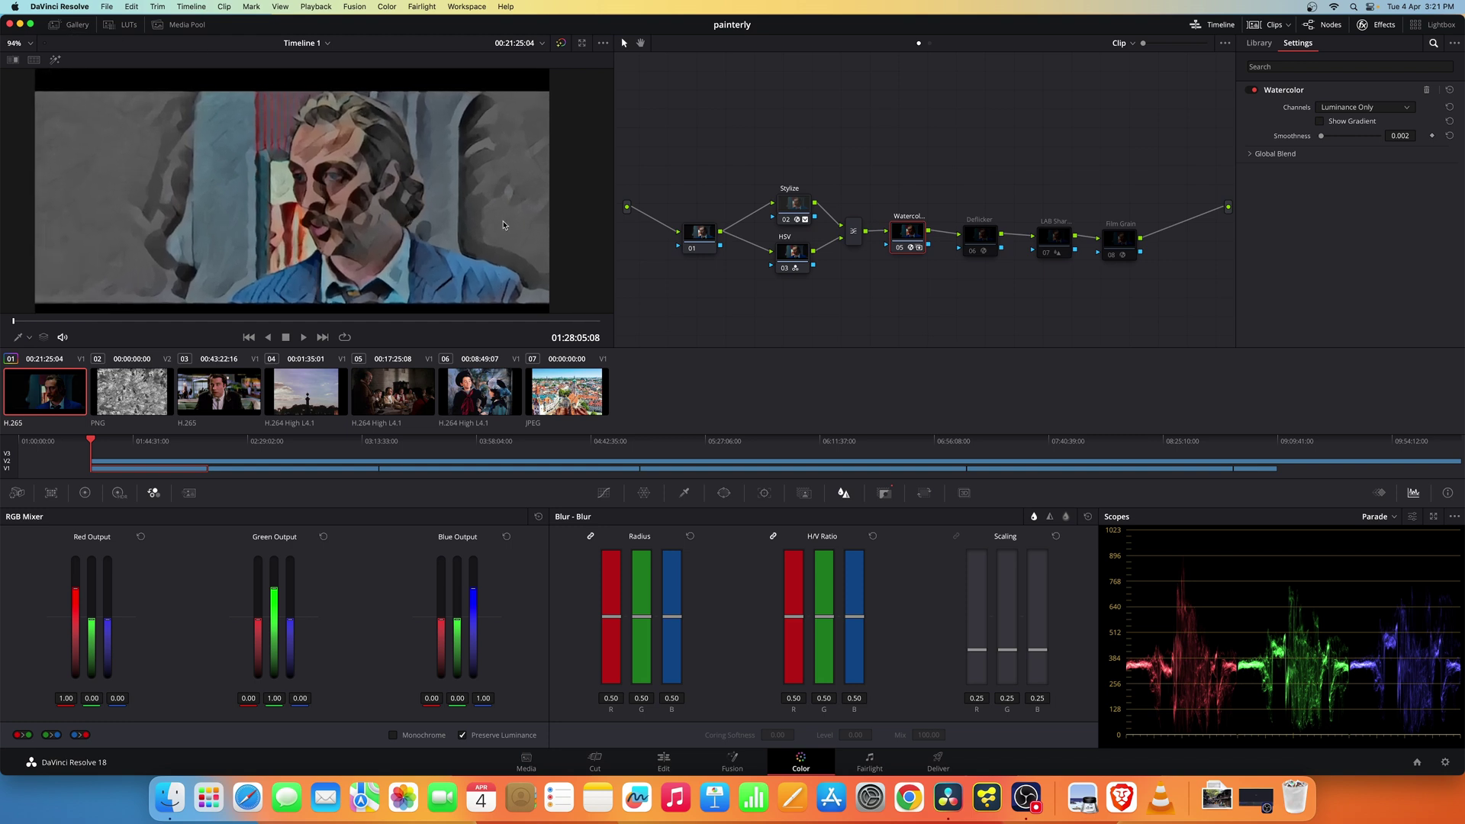
- Re-enable the Deflicker and LAB Sharpen nodes and check LAB Sharpen's colour space
left_click_drag(981, 251, 977, 248)
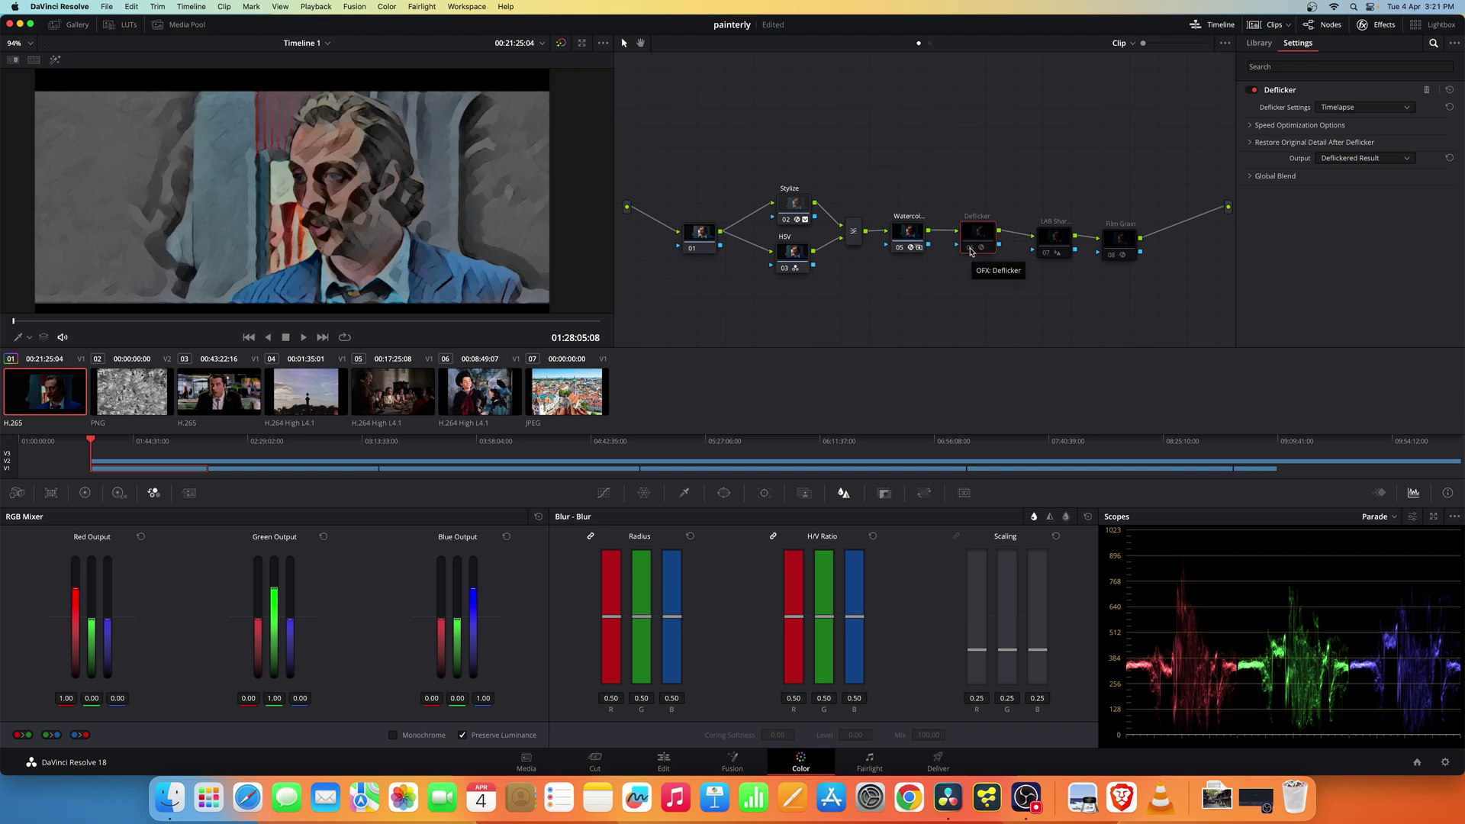
left_click(971, 252)
left_click_drag(983, 233, 979, 232)
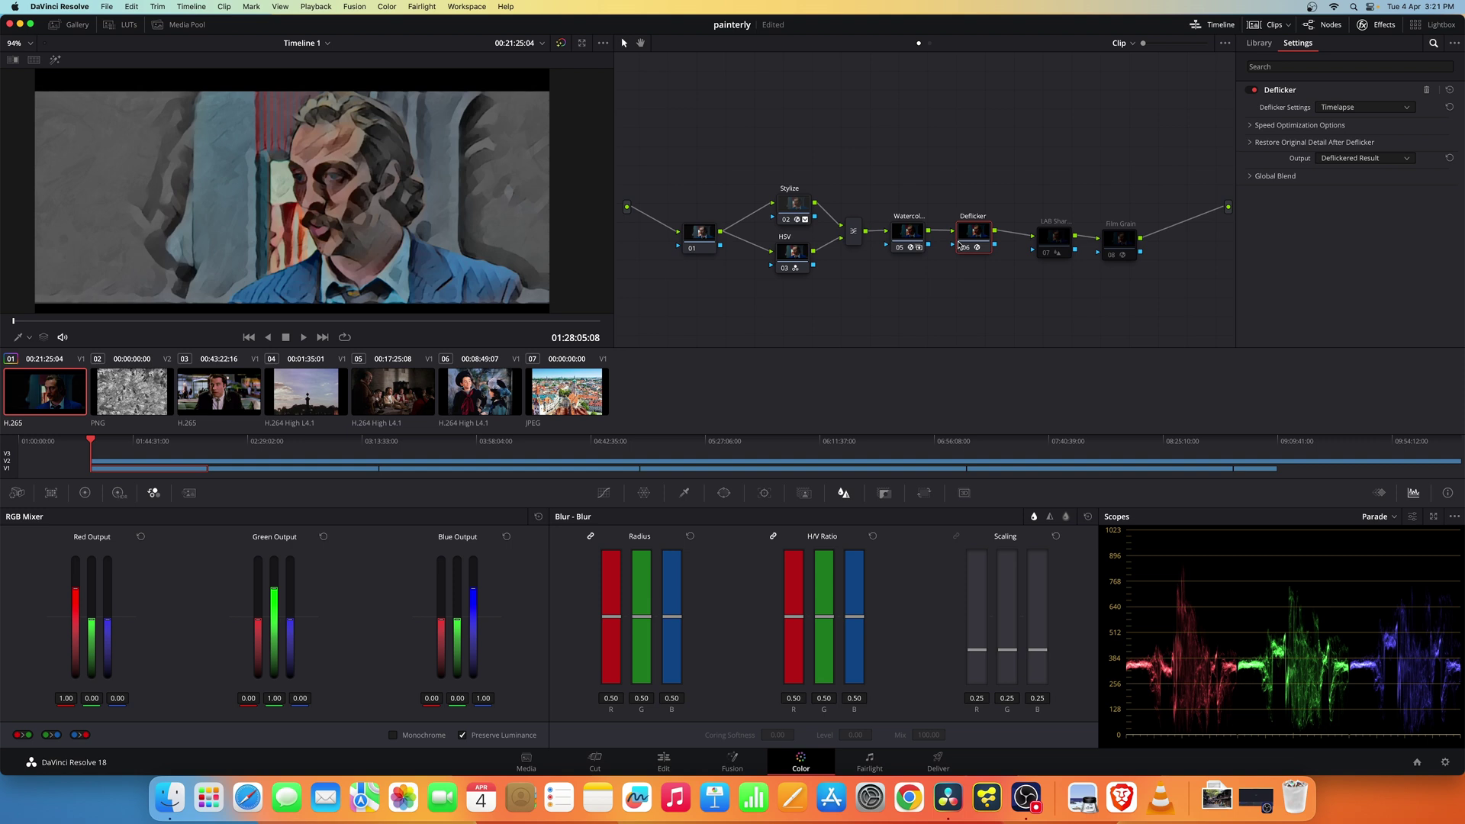
left_click_drag(1062, 241, 1046, 235)
left_click(1034, 246)
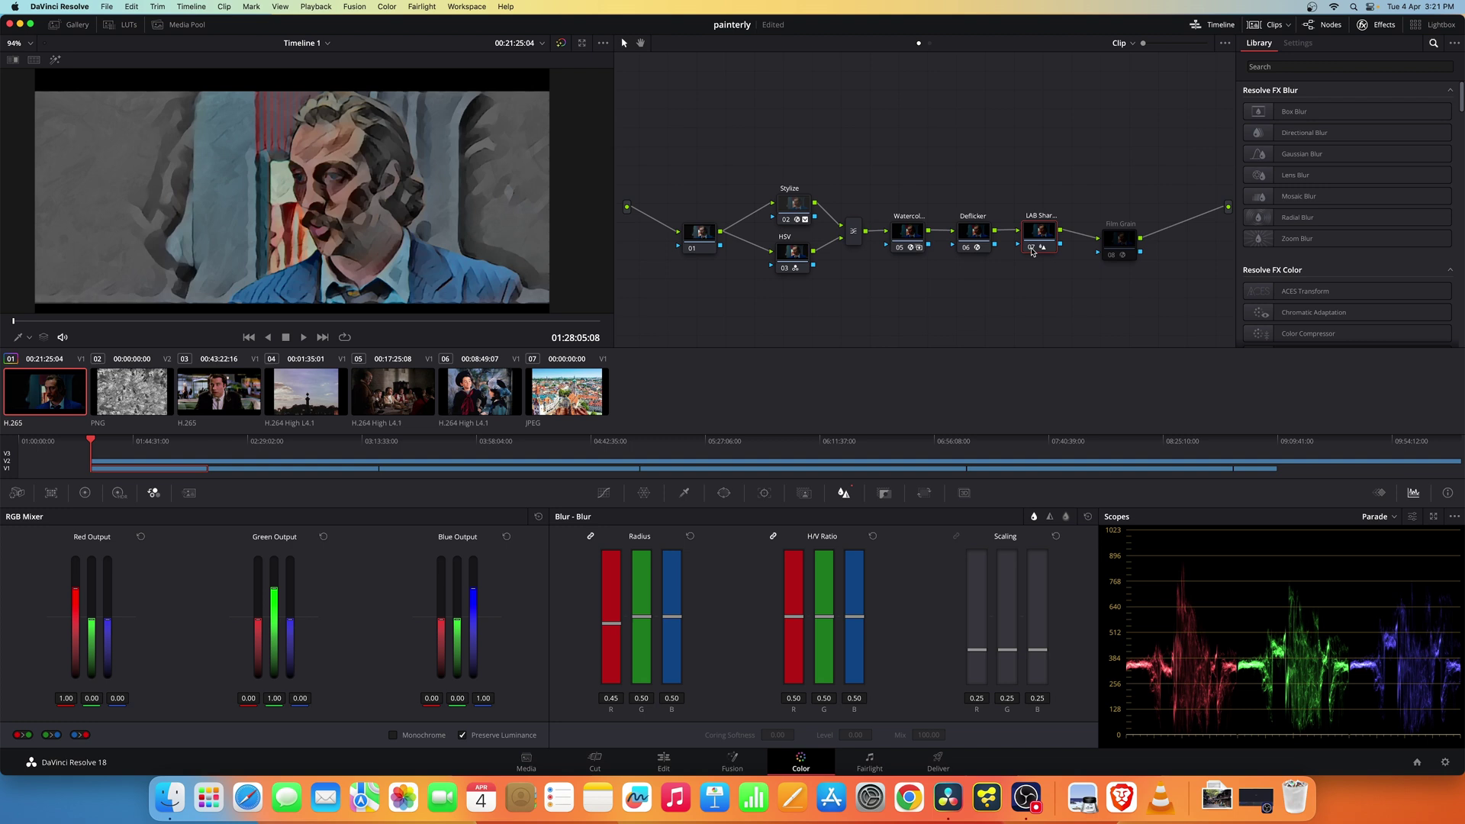
right_click(1037, 235)
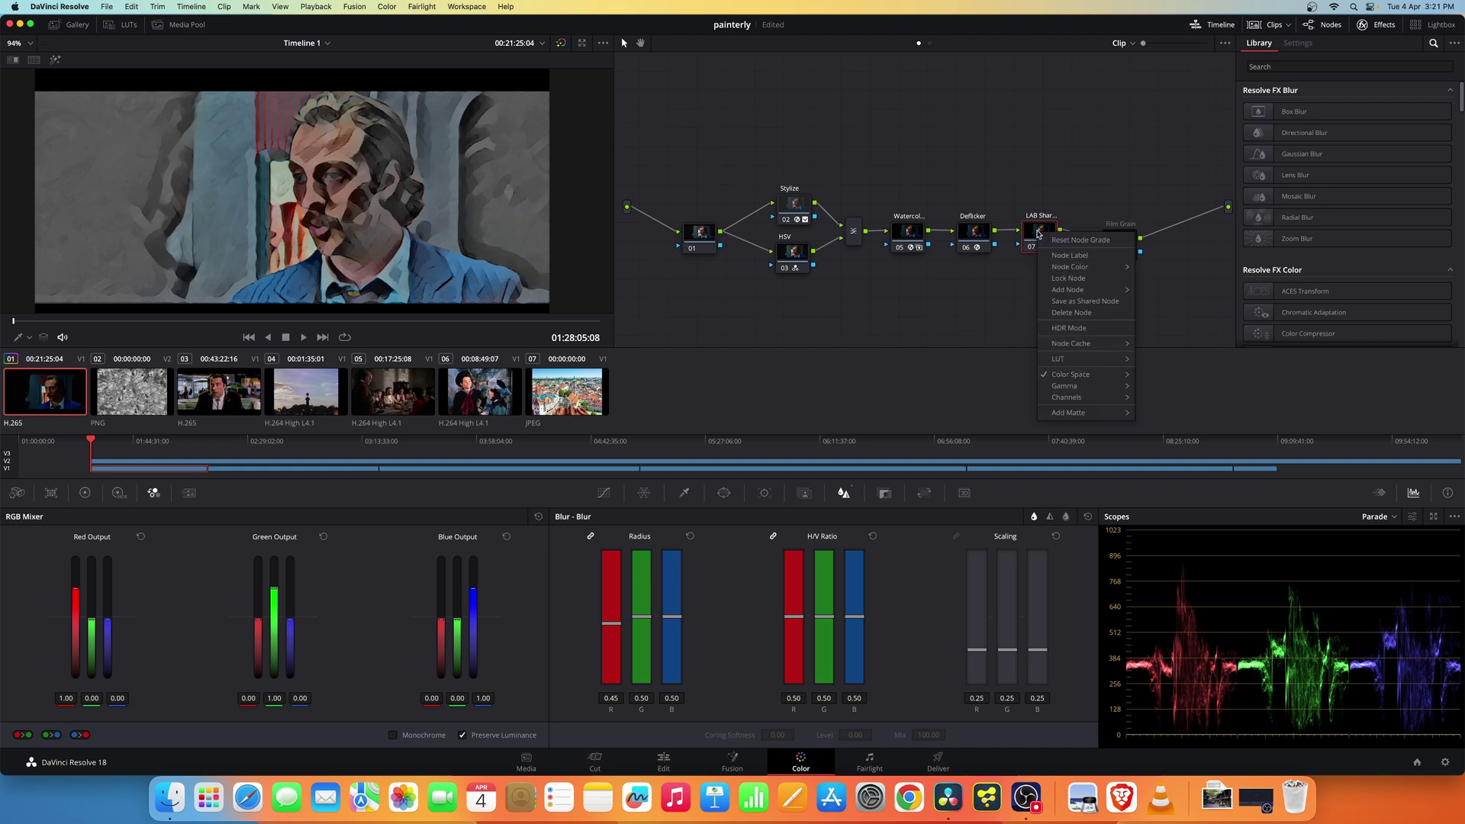
- Leave LAB Sharpen in Lab (CIE) and toggle it off to compare without sharpening
mouse_move(1099, 374)
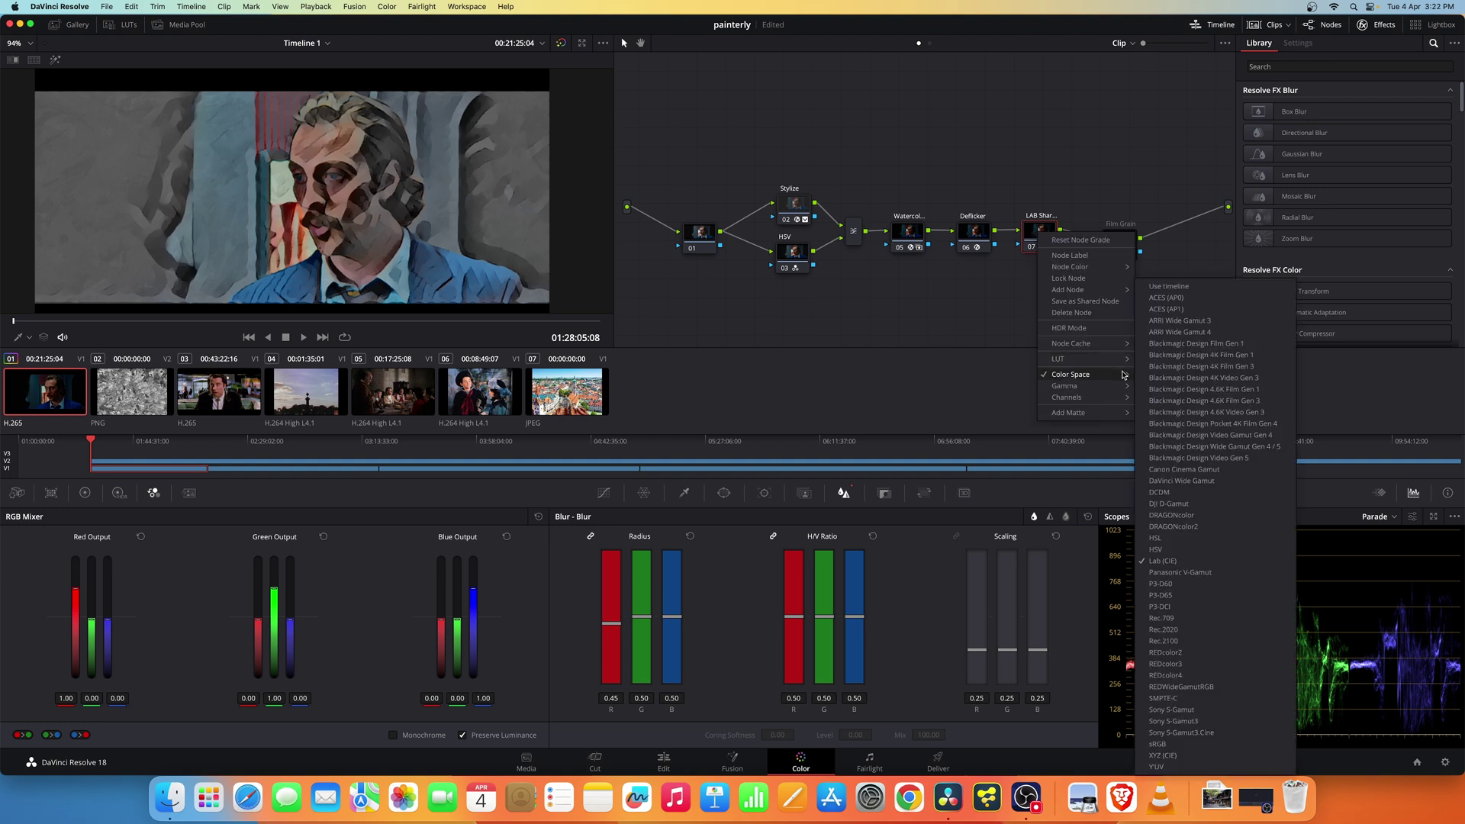
left_click(954, 298)
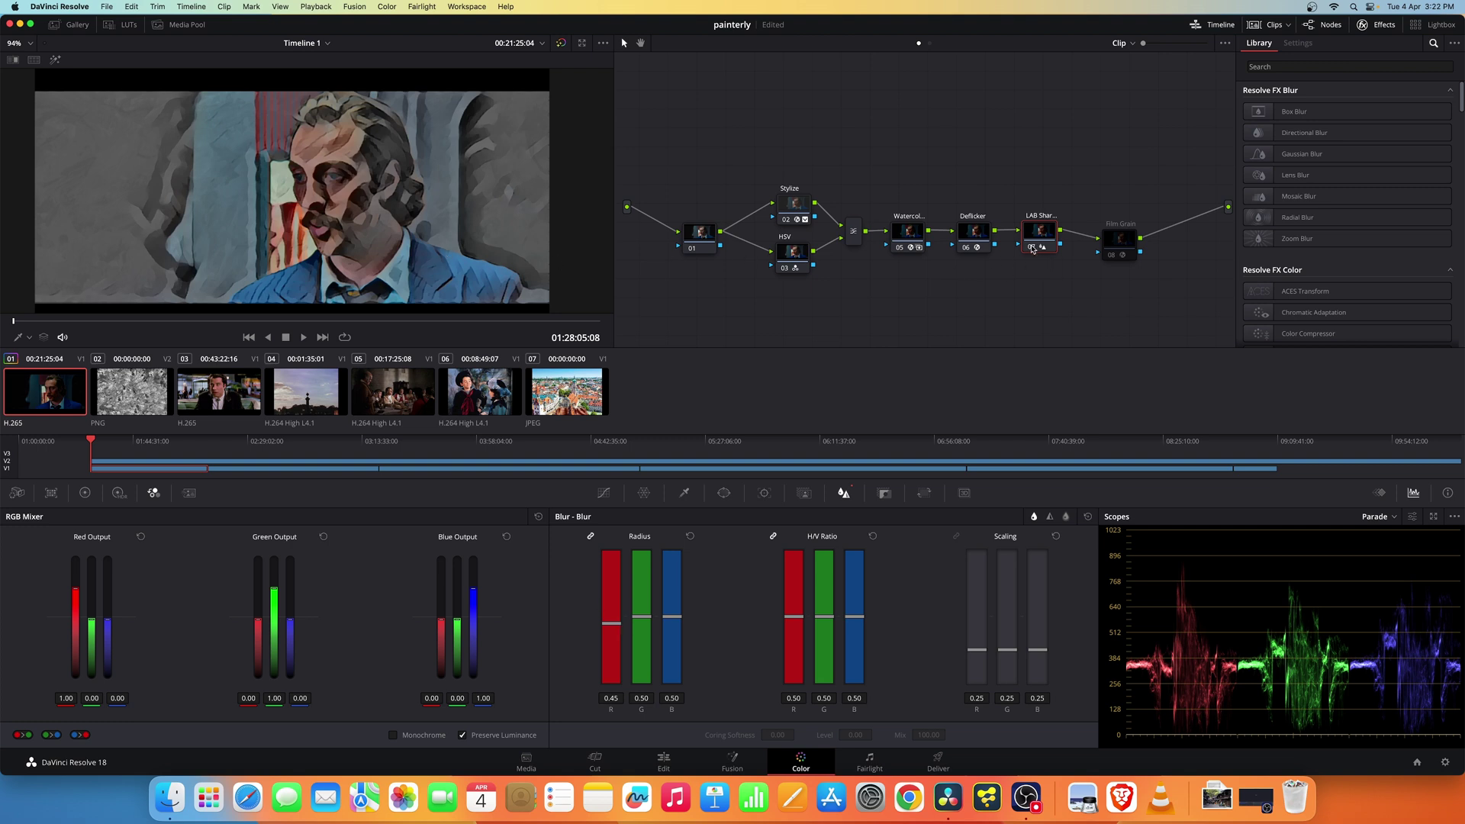
left_click(1032, 248)
- Re-enable the LAB Sharpen node and switch on the Film Grain node
left_click(1033, 248)
left_click_drag(1118, 252, 1106, 243)
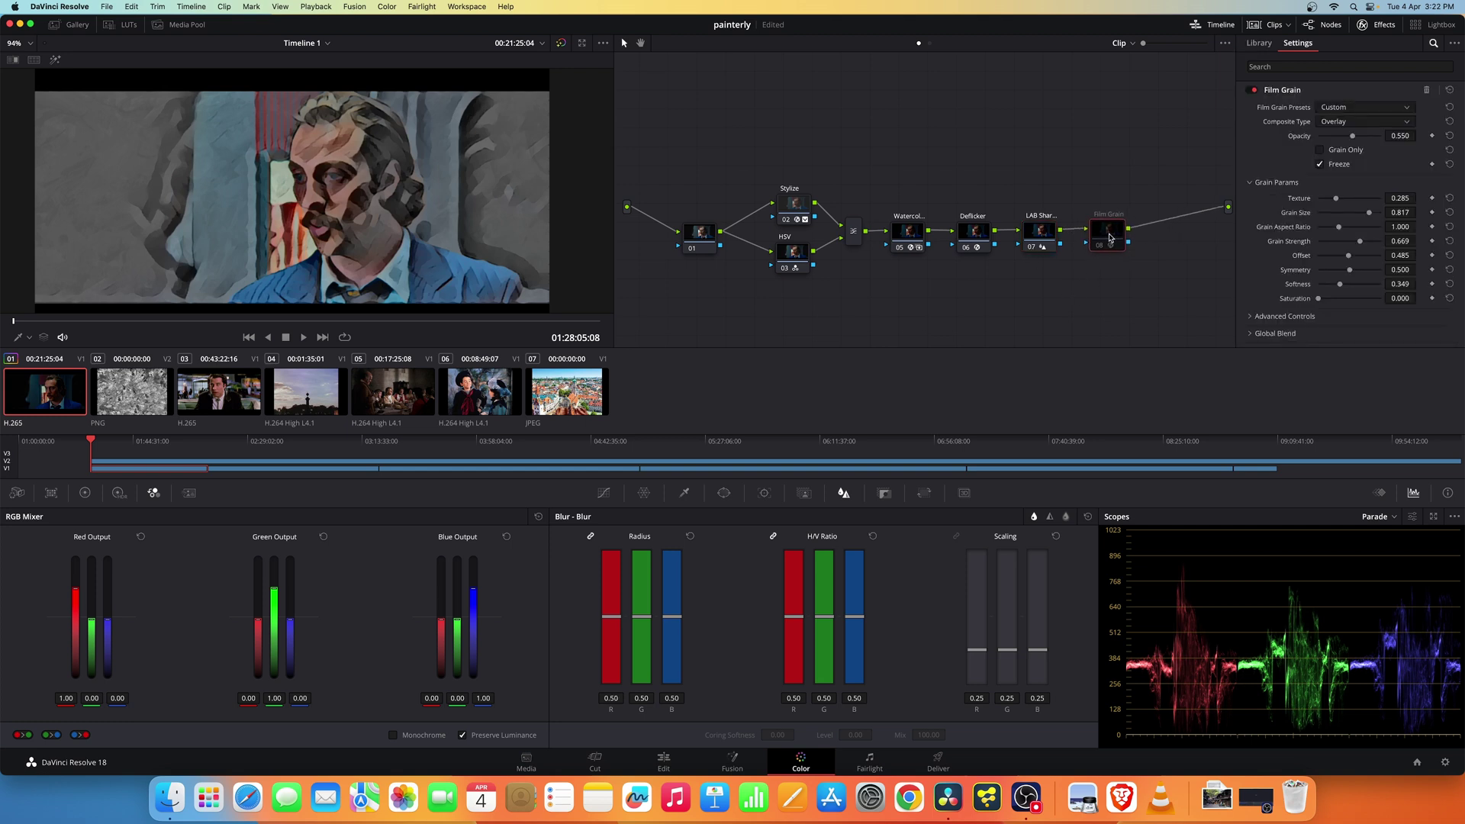
left_click(1099, 247)
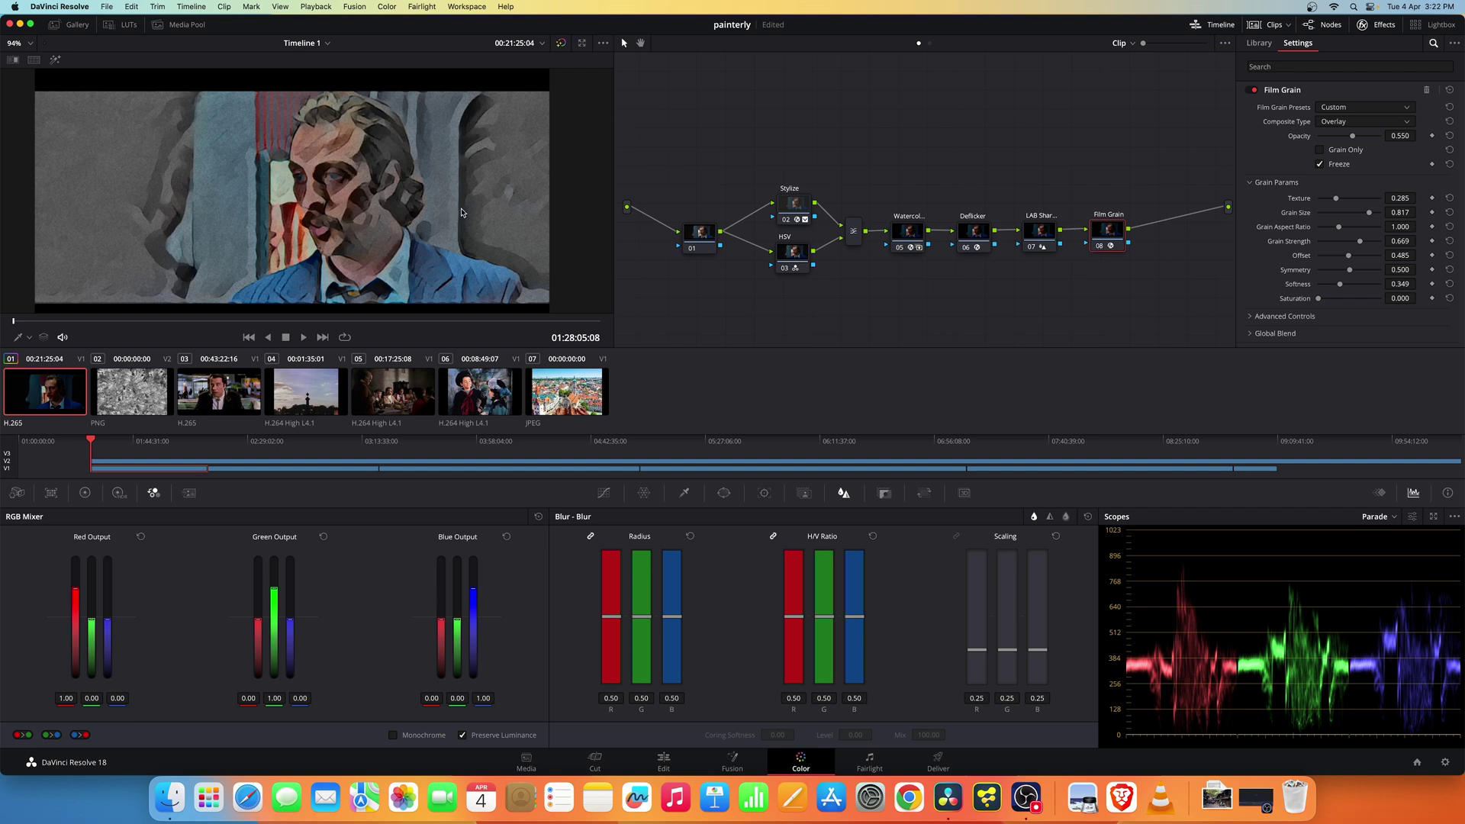
- Scrub to a later scene and toggle Film Grain off and on to compare
scroll(282, 220, "down", 3)
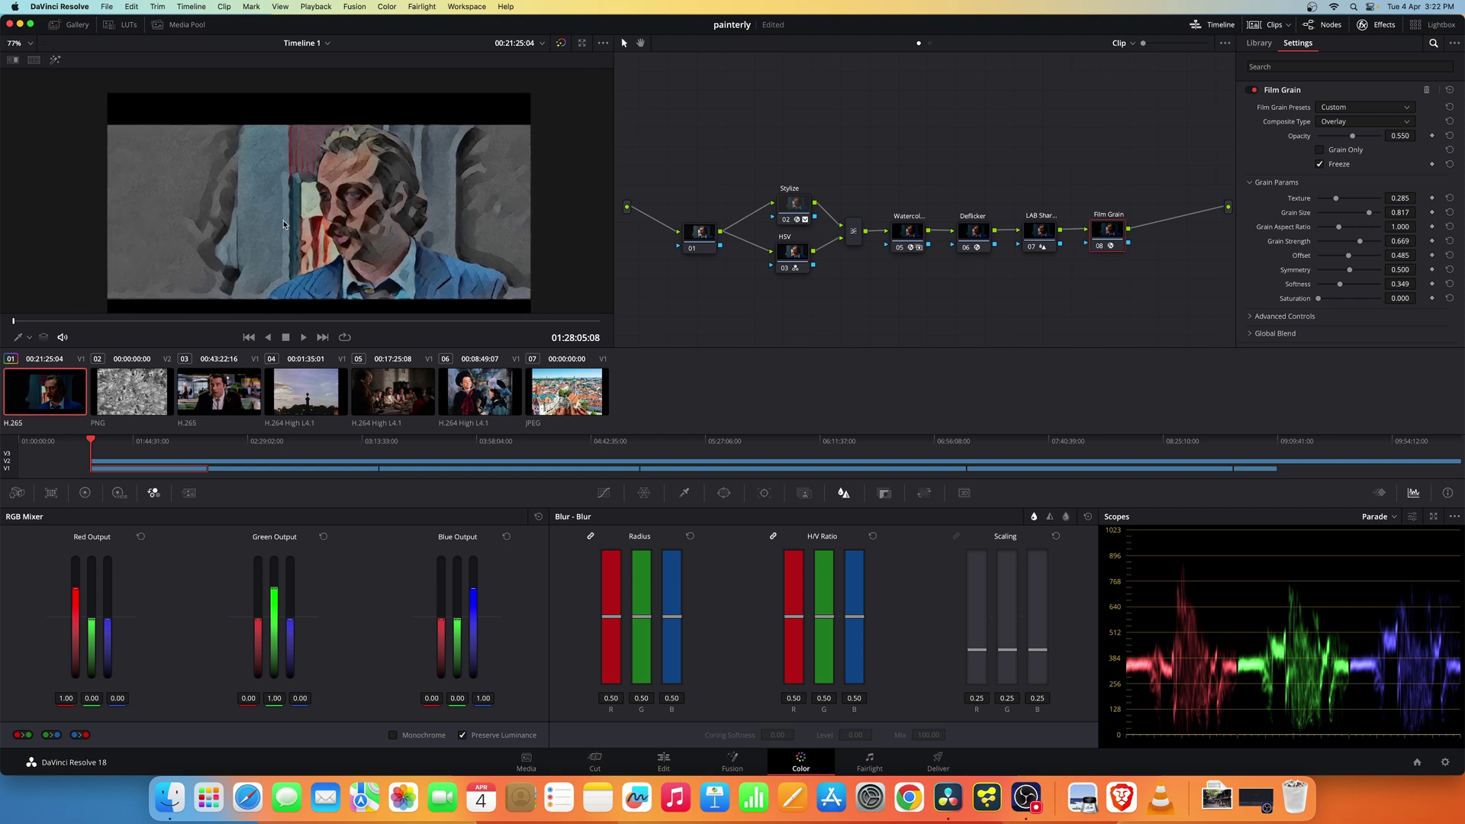
left_click(43, 321)
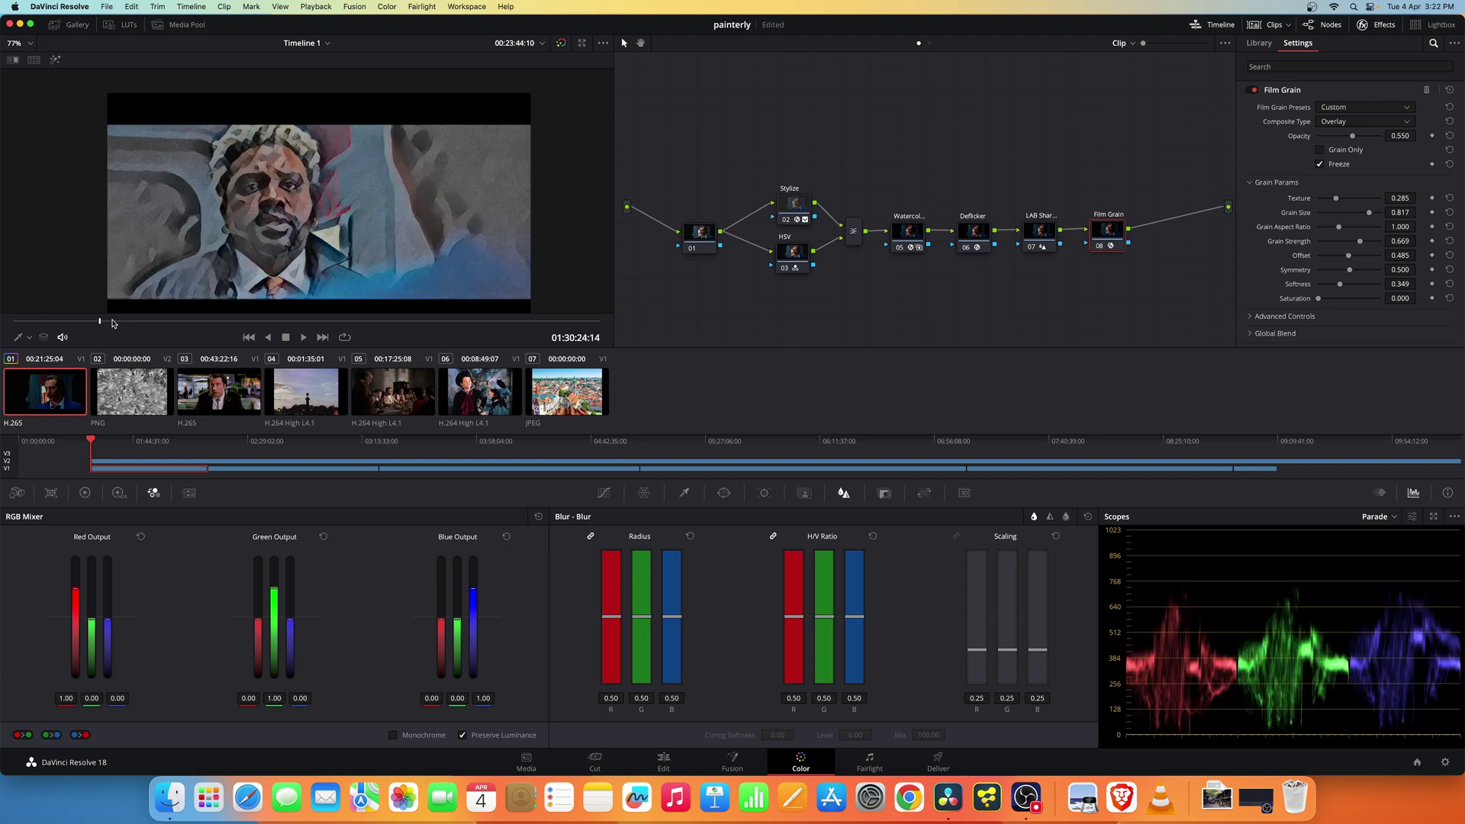
left_click_drag(114, 322, 140, 323)
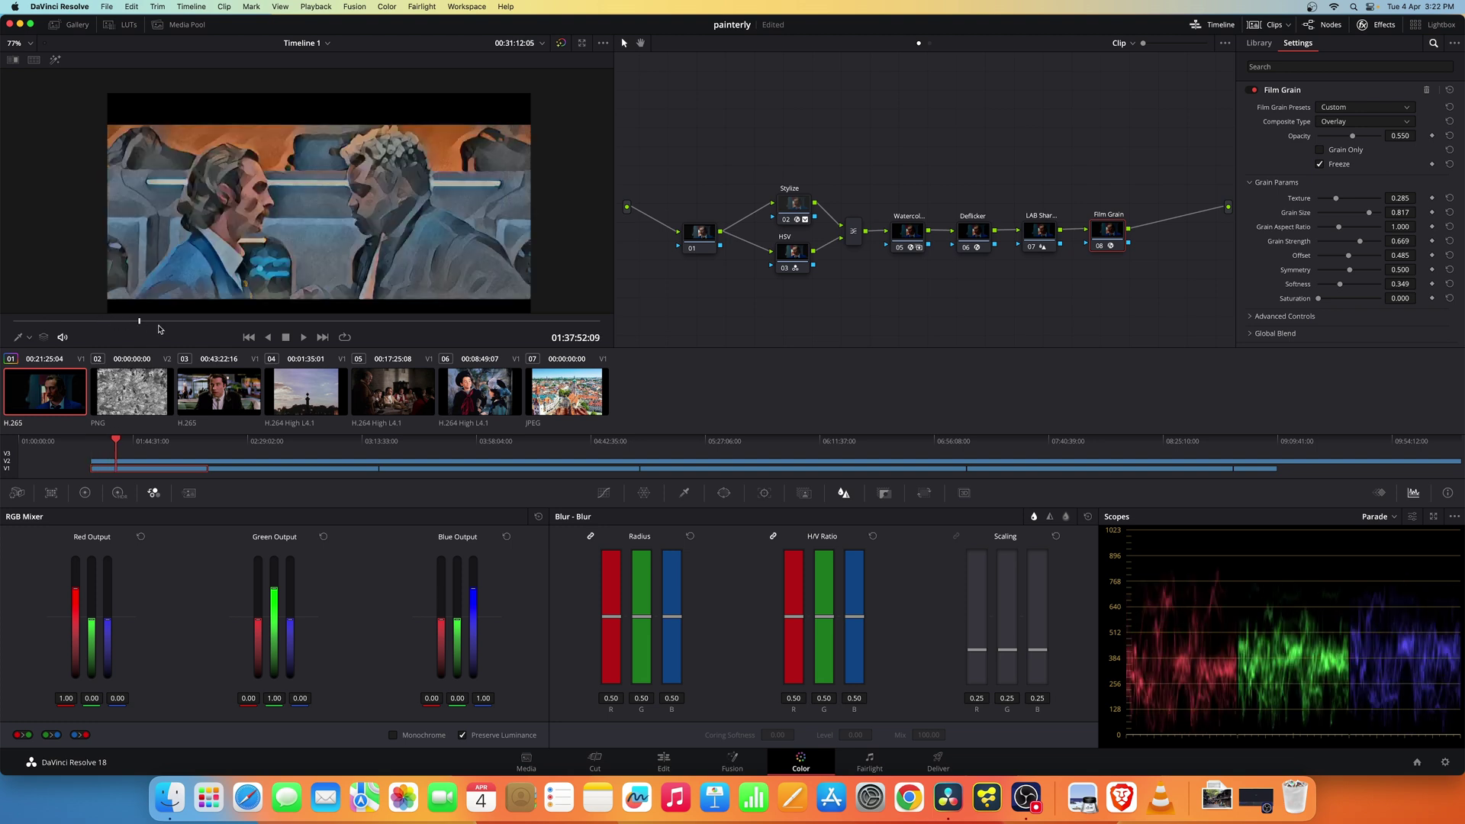
scroll(313, 274, "up", 3)
scroll(312, 273, "up", 4)
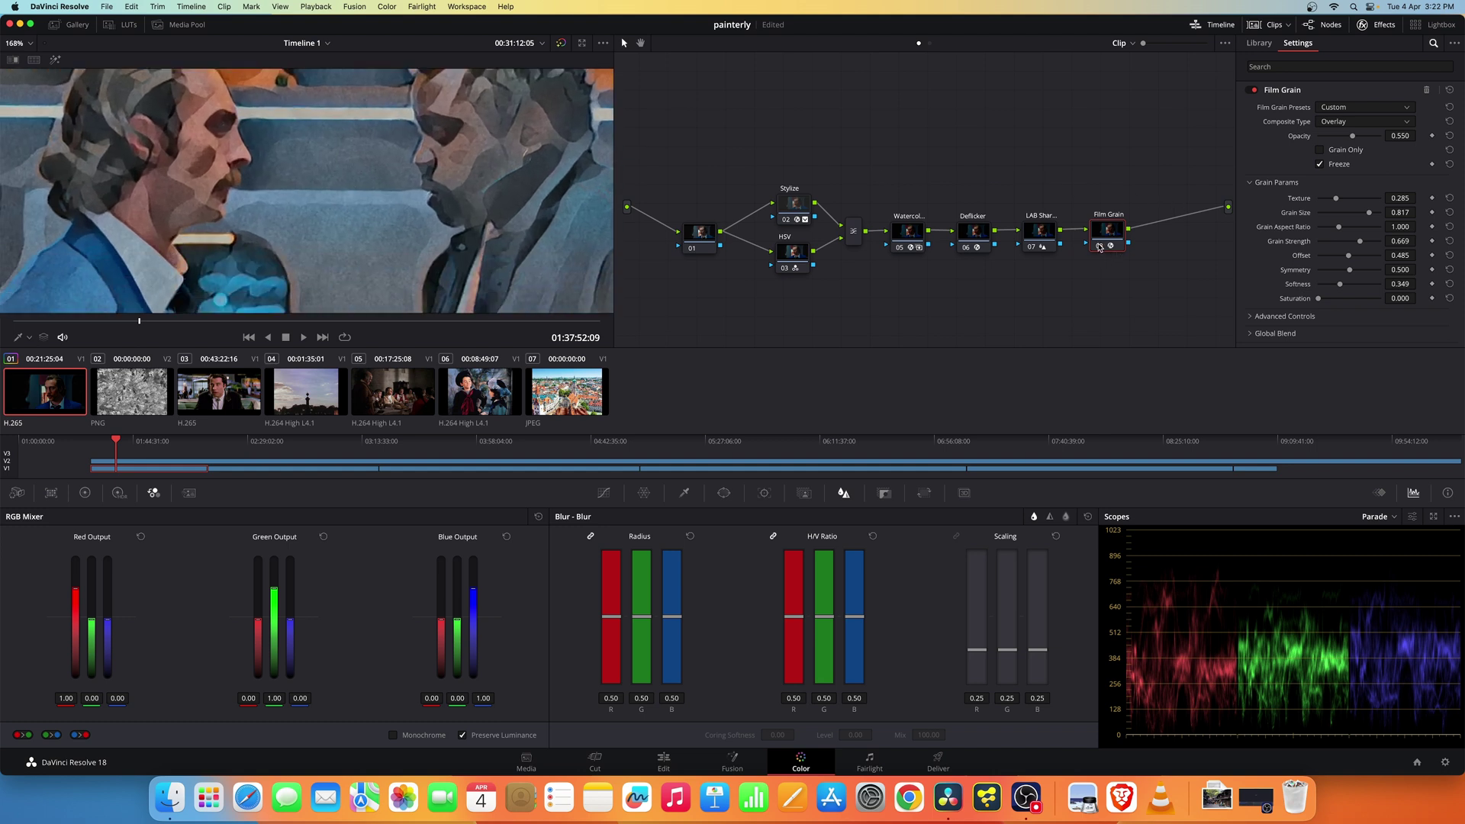
left_click(1099, 248)
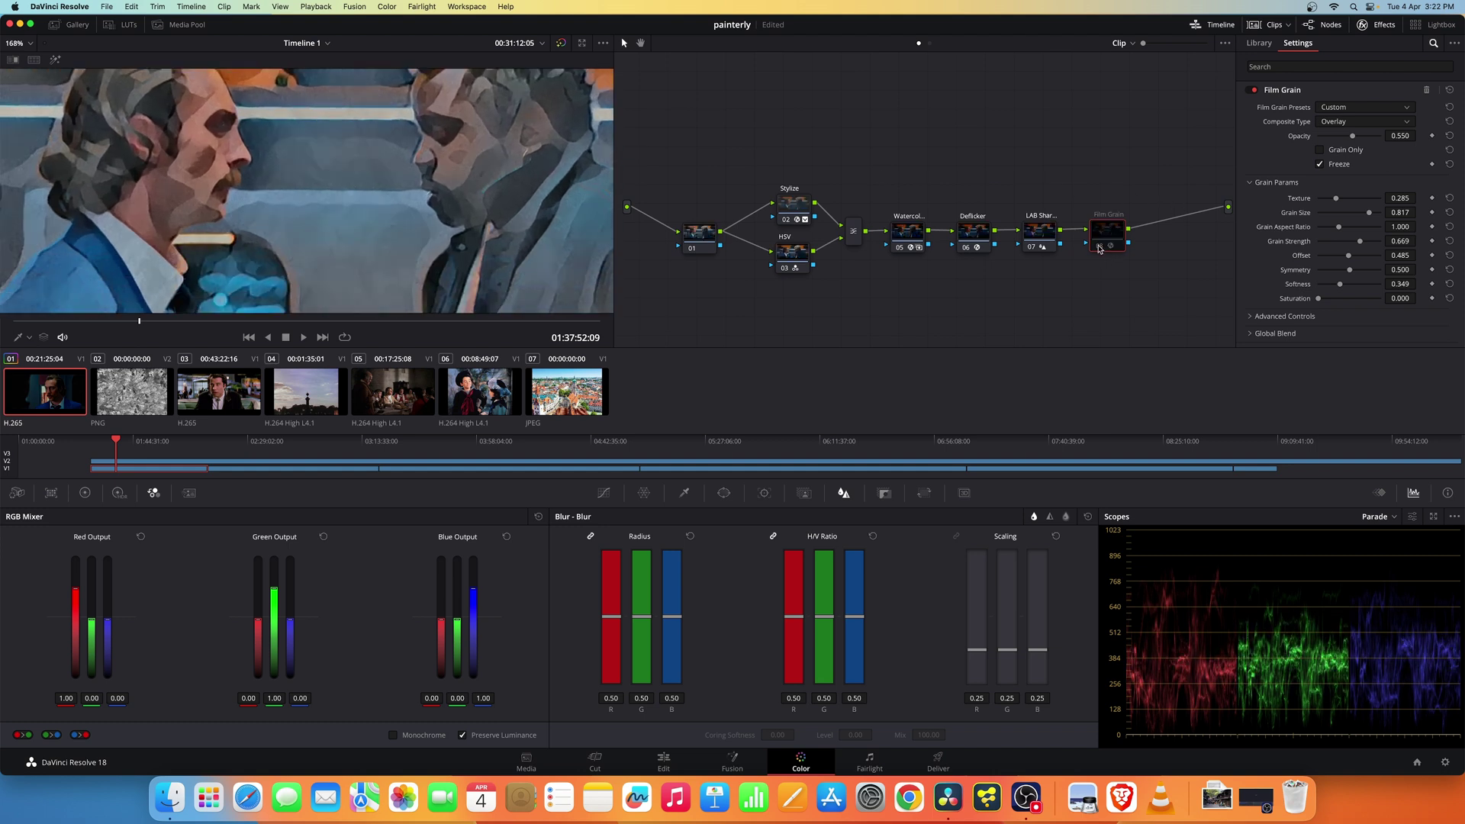
left_click(1099, 247)
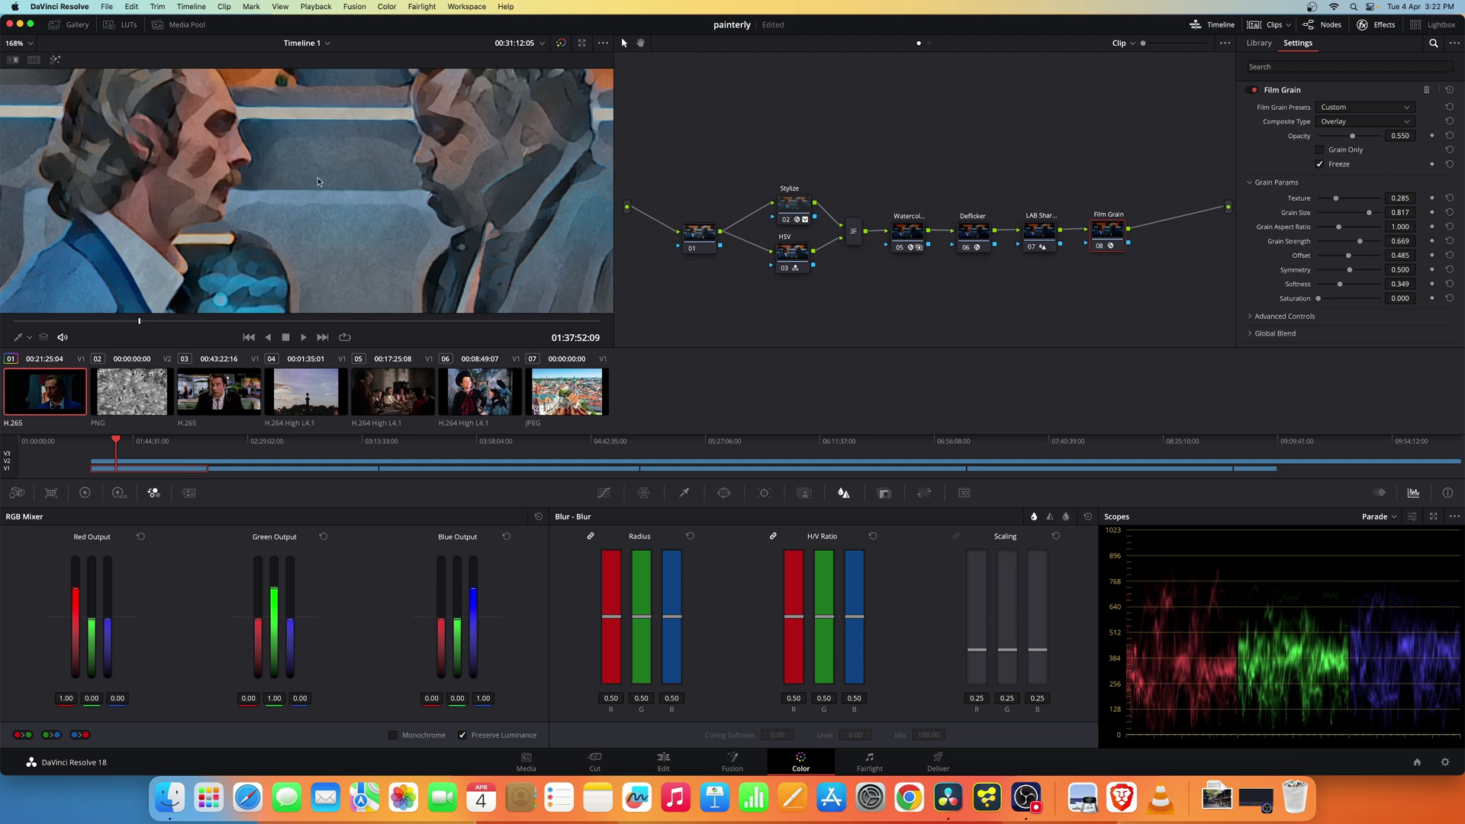
scroll(336, 221, "down", 5)
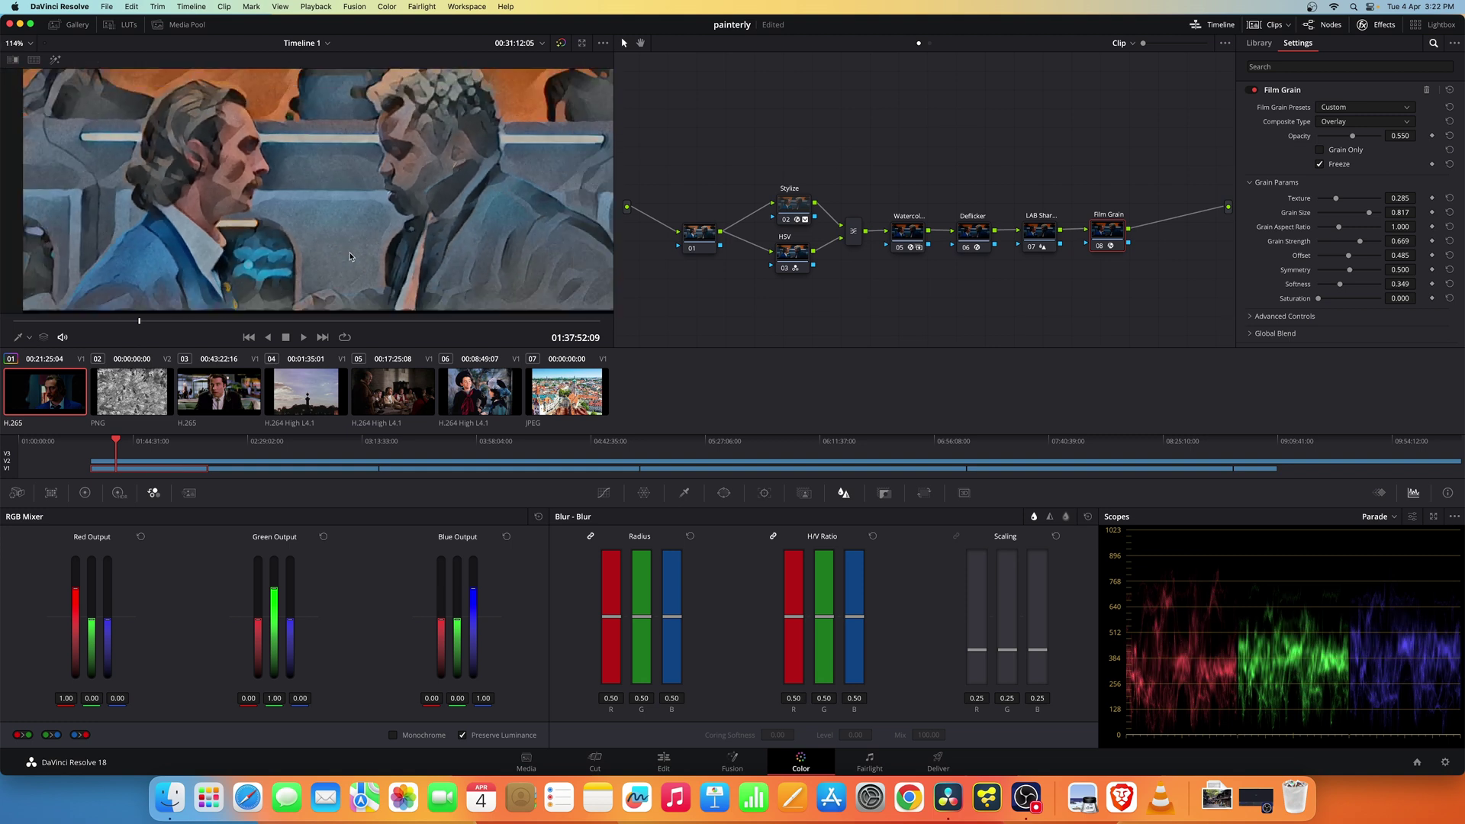
scroll(351, 257, "down", 3)
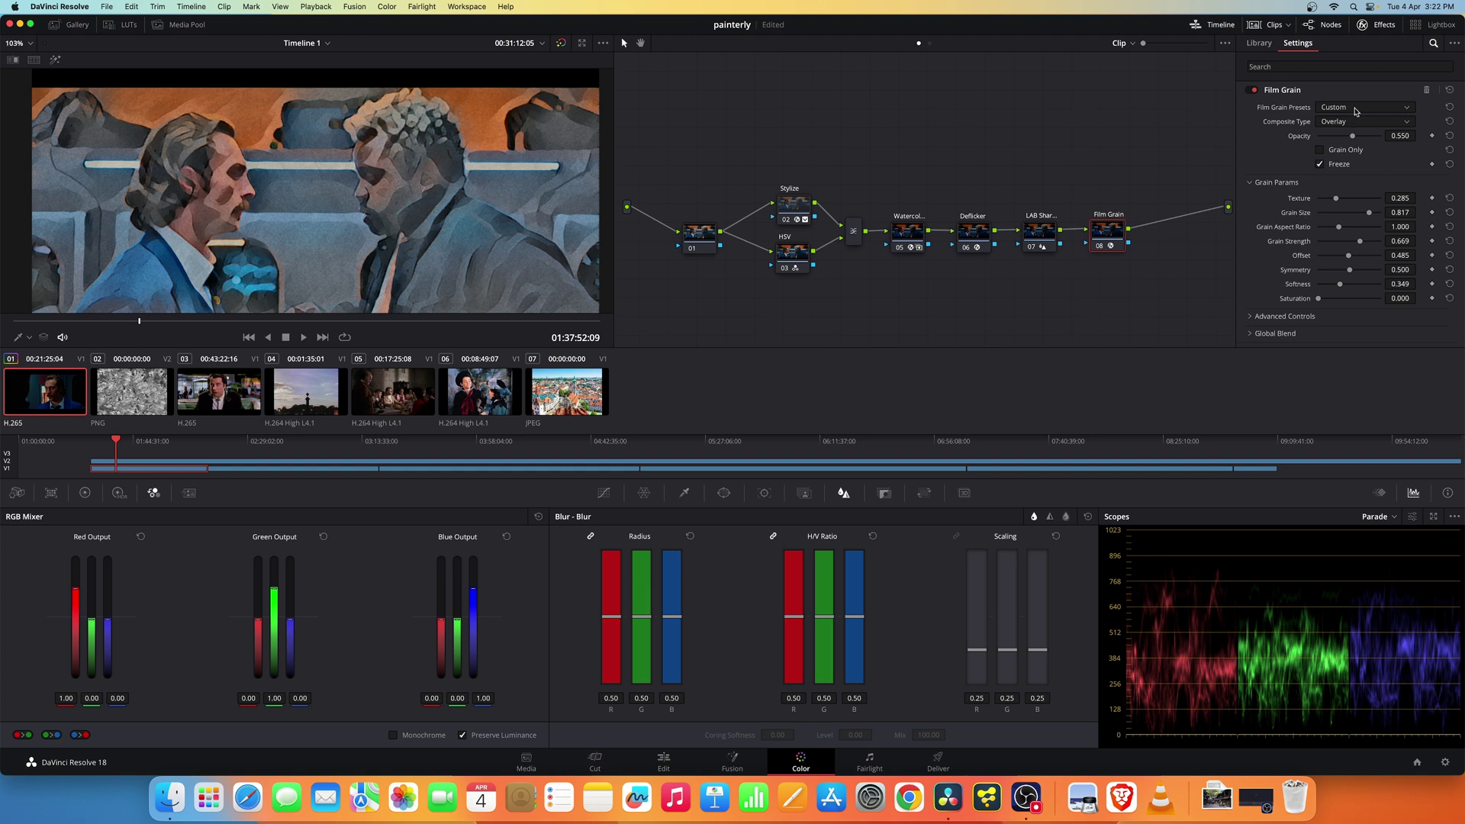
- Keep the Custom film grain preset and move on to clip 03
left_click(1360, 106)
left_click(1363, 98)
left_click(217, 398)
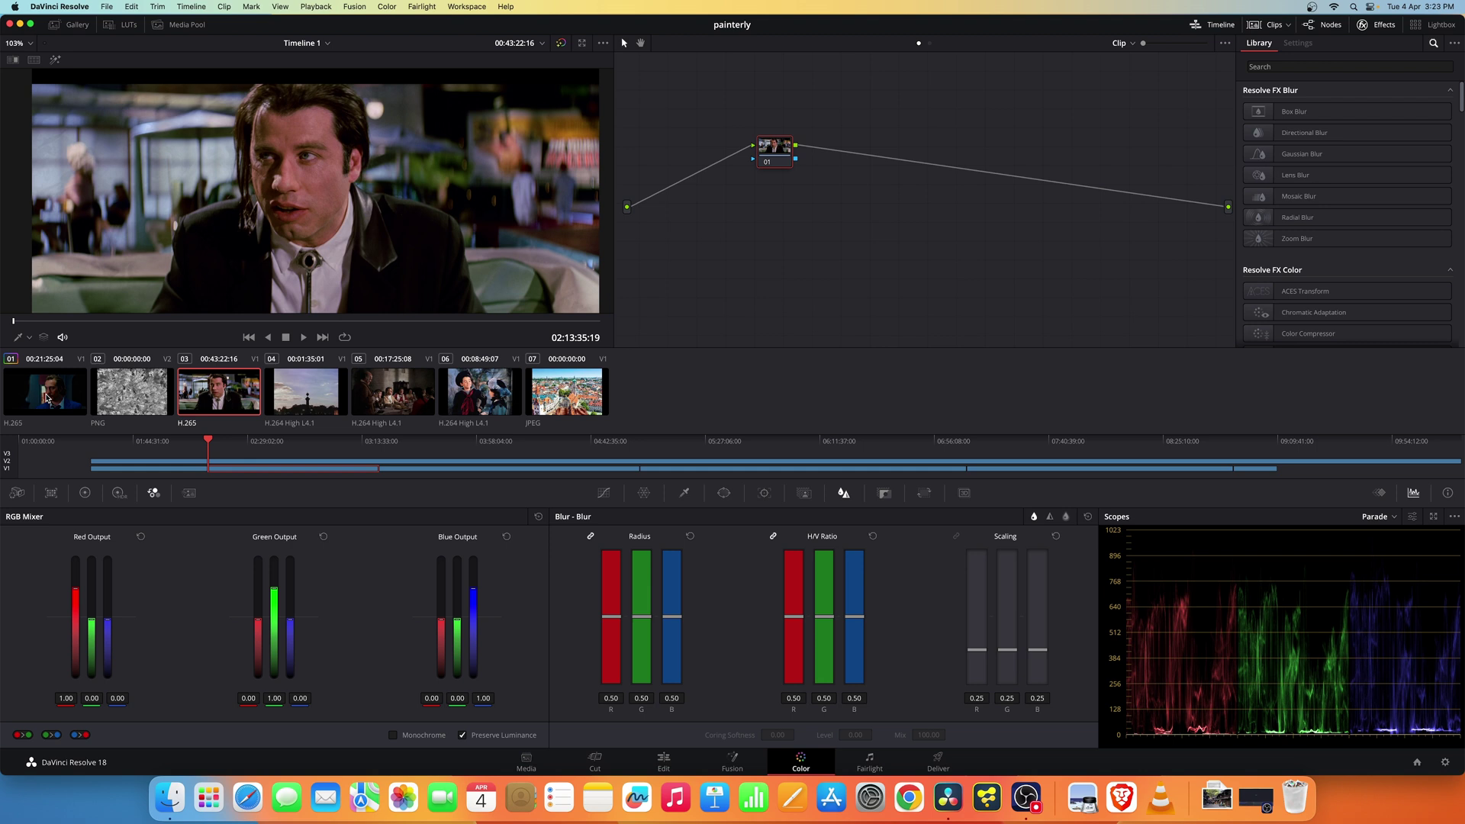
- Copy clip 01's painterly grade onto clip 03 and check it on the cathedral and pocket-watch frames
middle_click(46, 397)
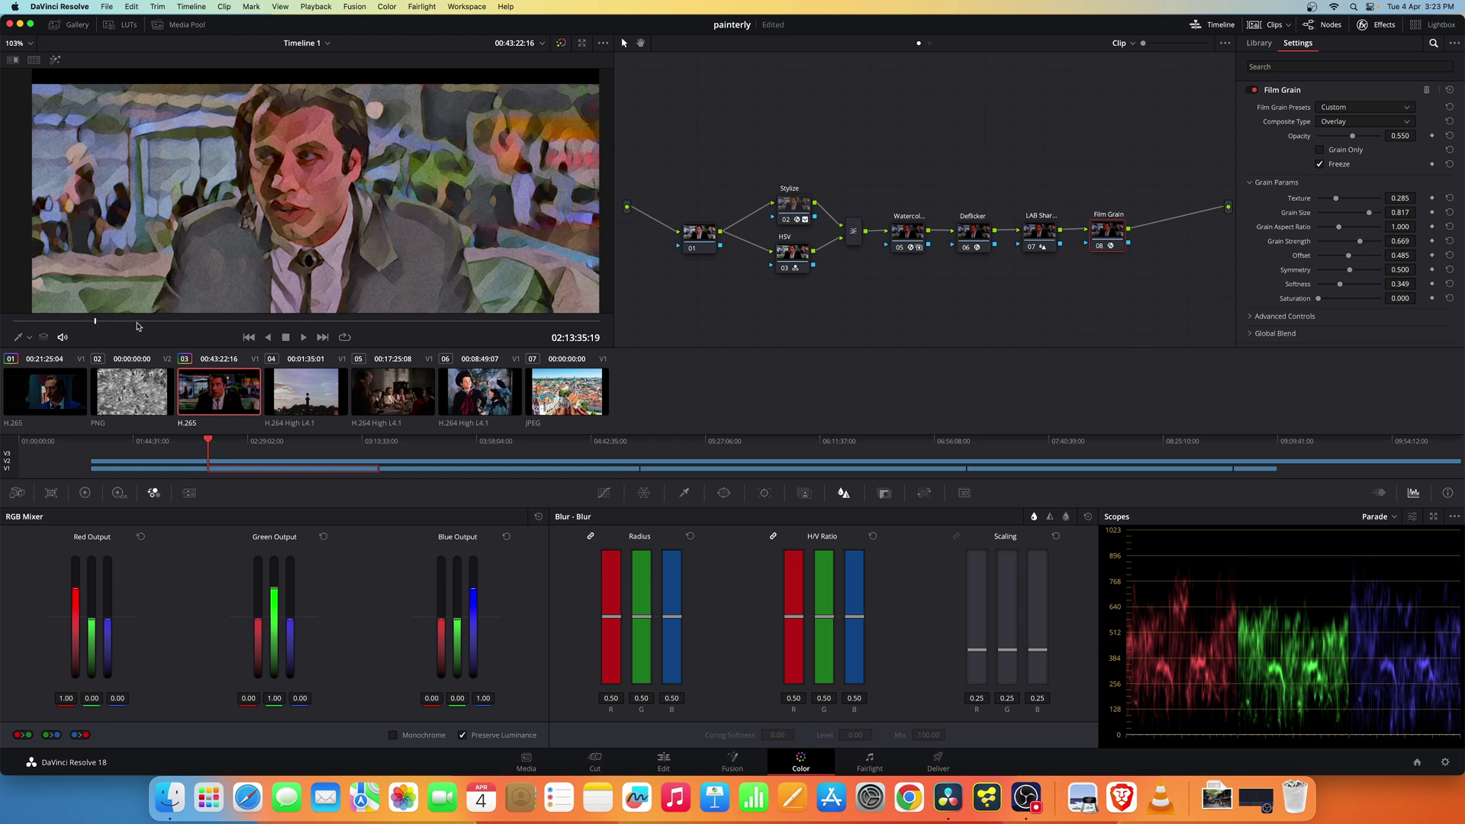
left_click(138, 324)
left_click(219, 323)
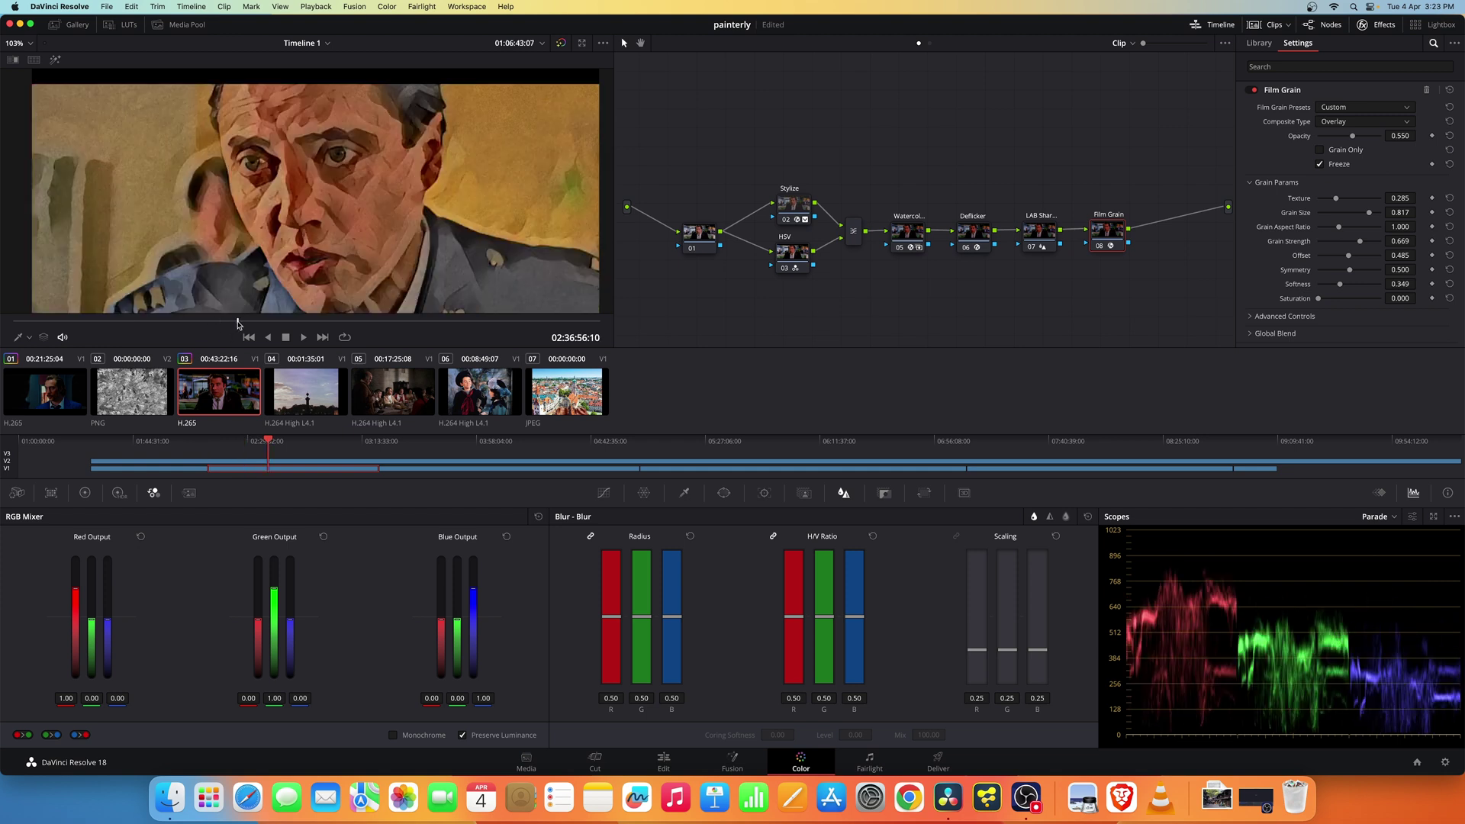
left_click(221, 323)
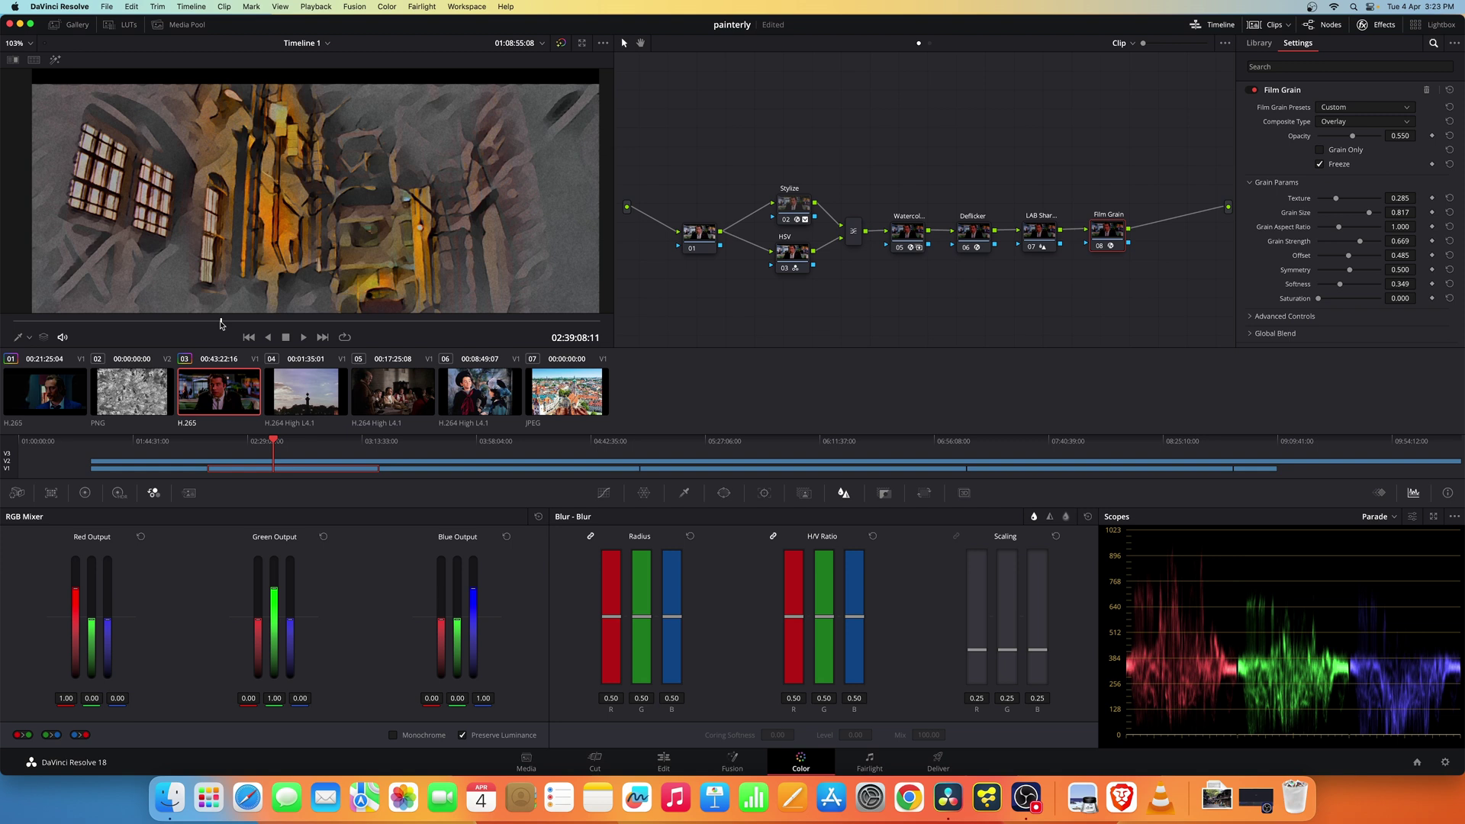
left_click_drag(221, 324, 220, 323)
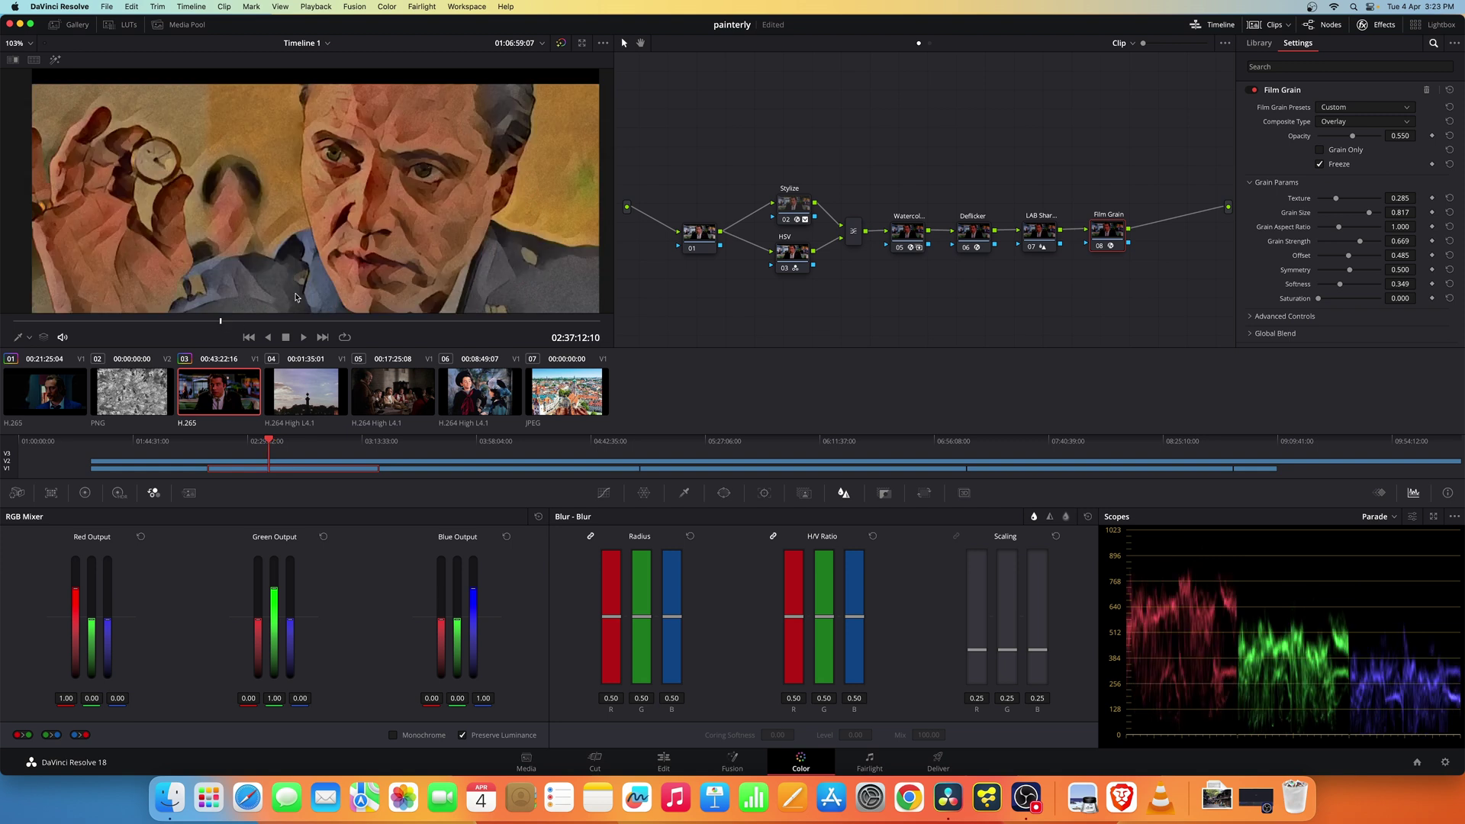
scroll(395, 247, "down", 1)
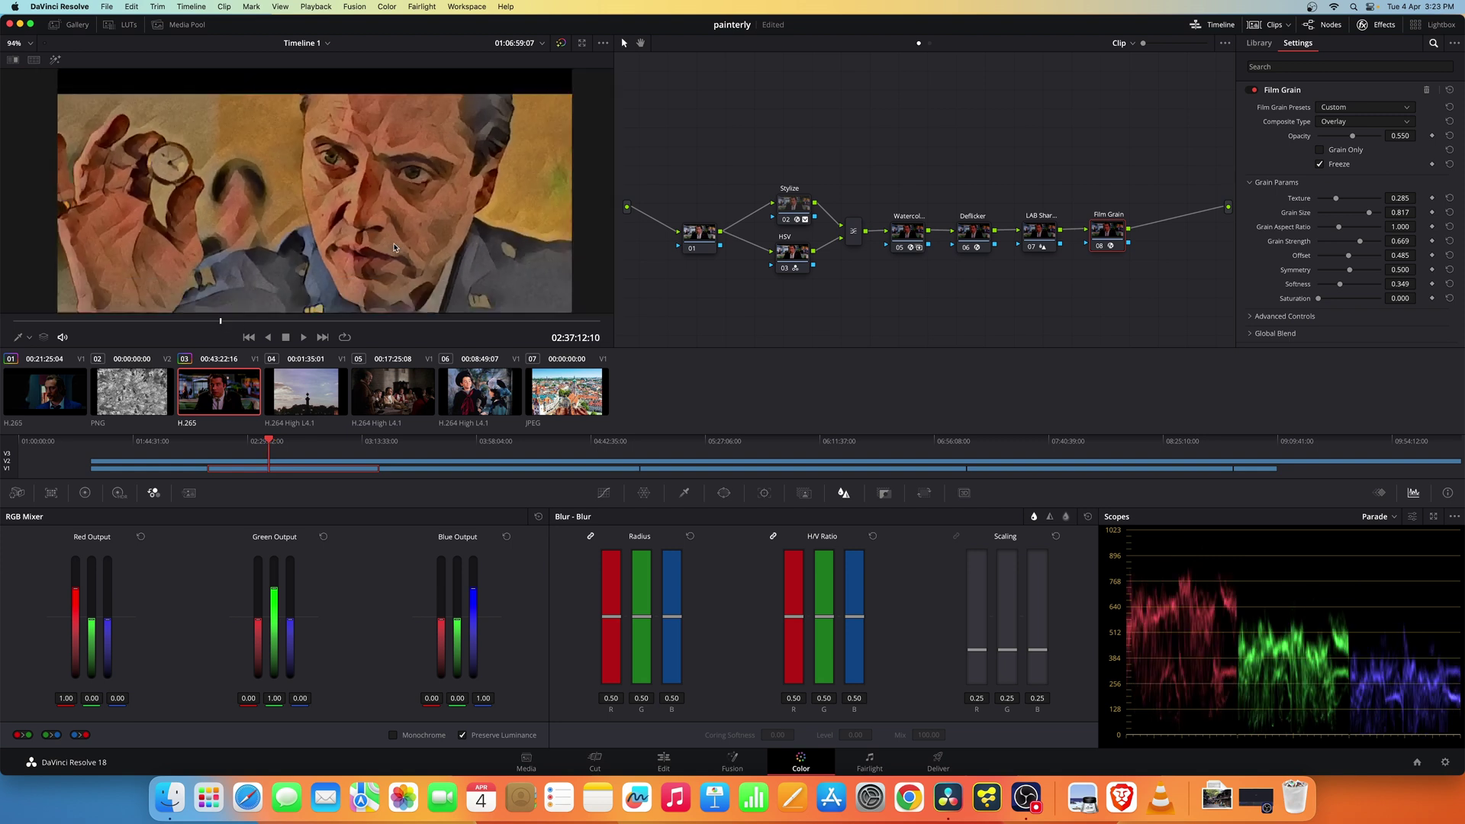
scroll(560, 267, "down", 1)
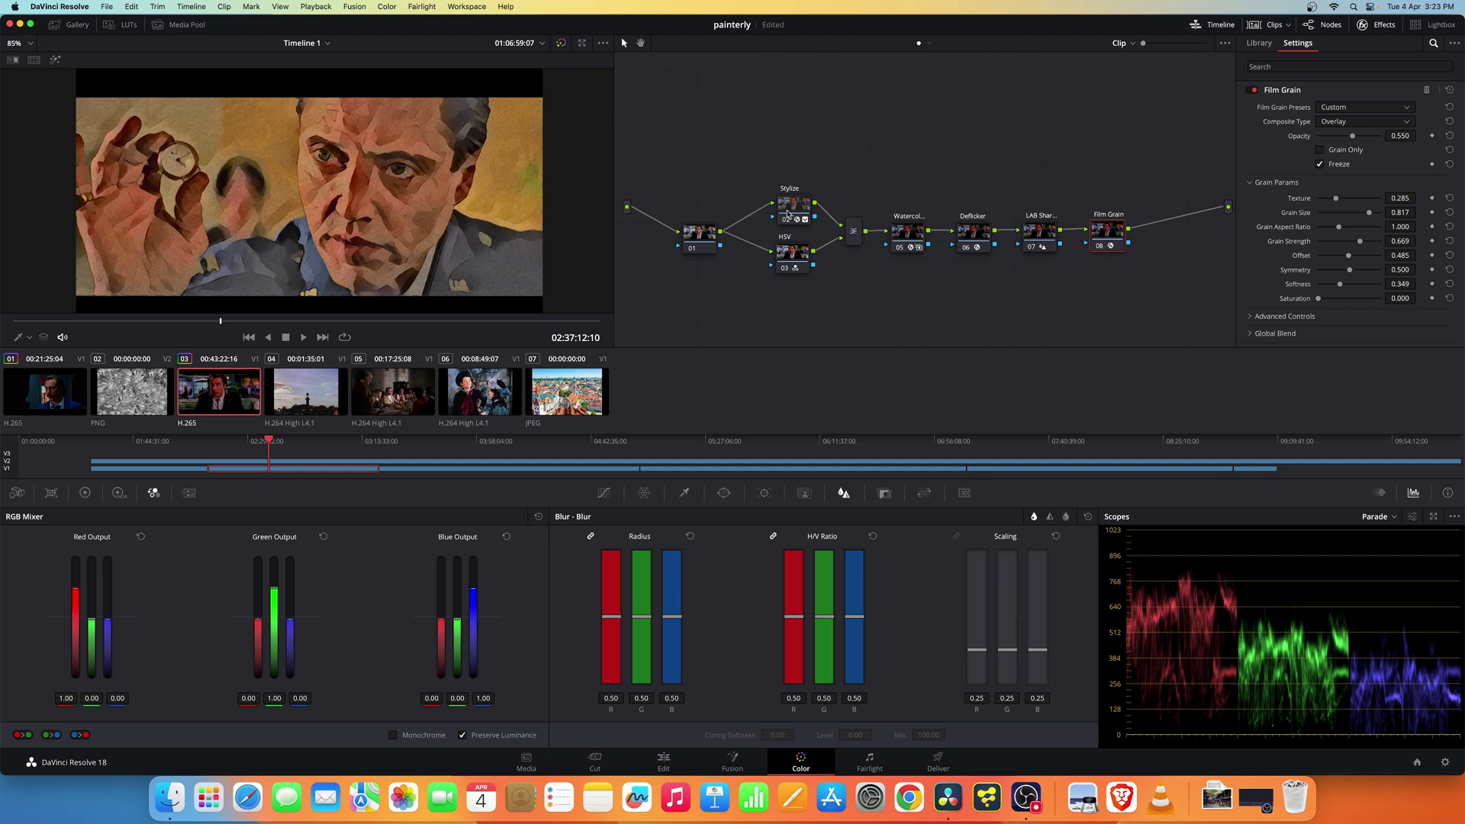
- Lower the Stylize node's Style Scale on clip 03 from 3 to 2
left_click(789, 210)
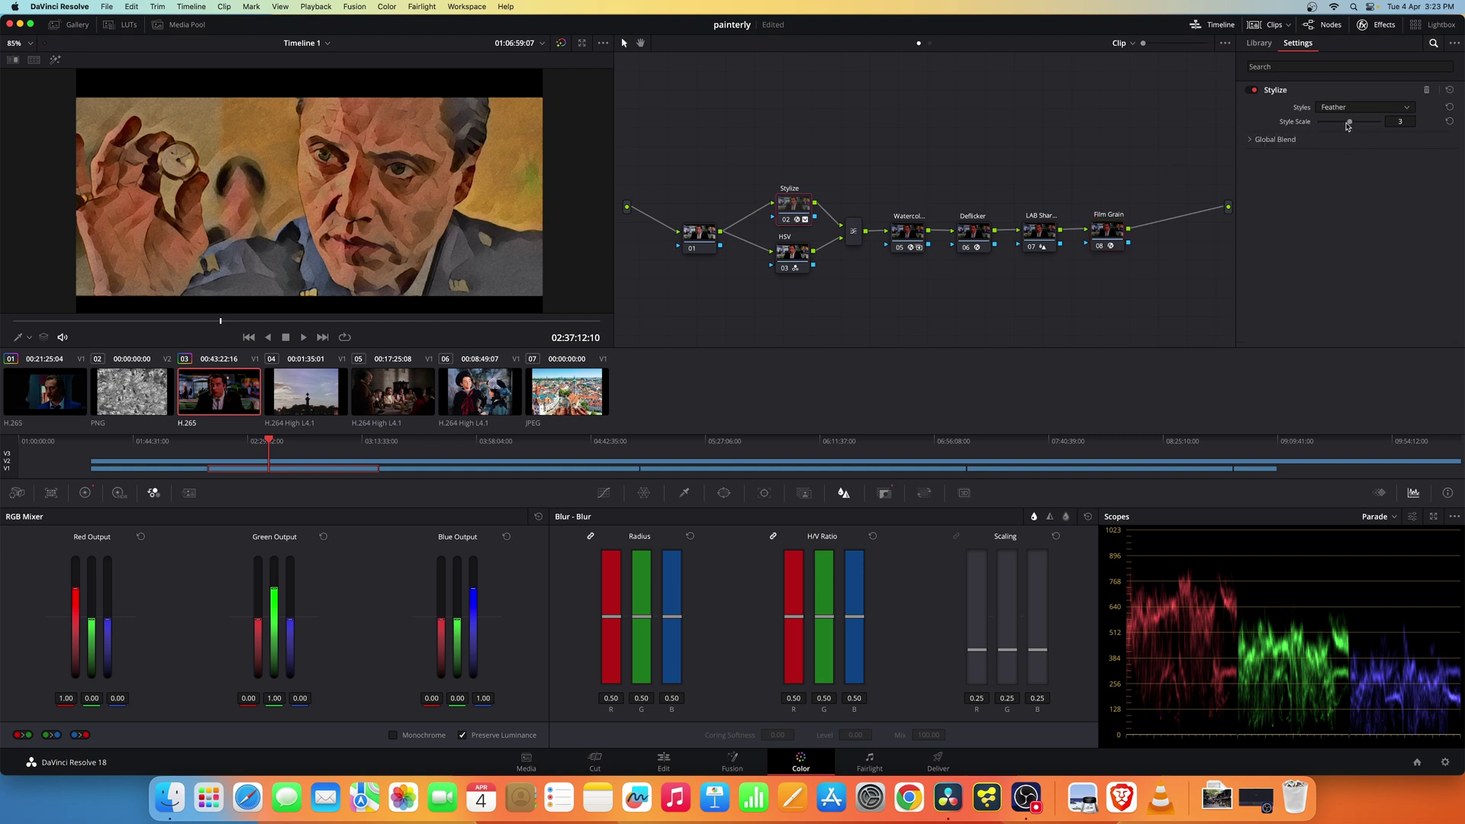
left_click_drag(1347, 123, 1339, 123)
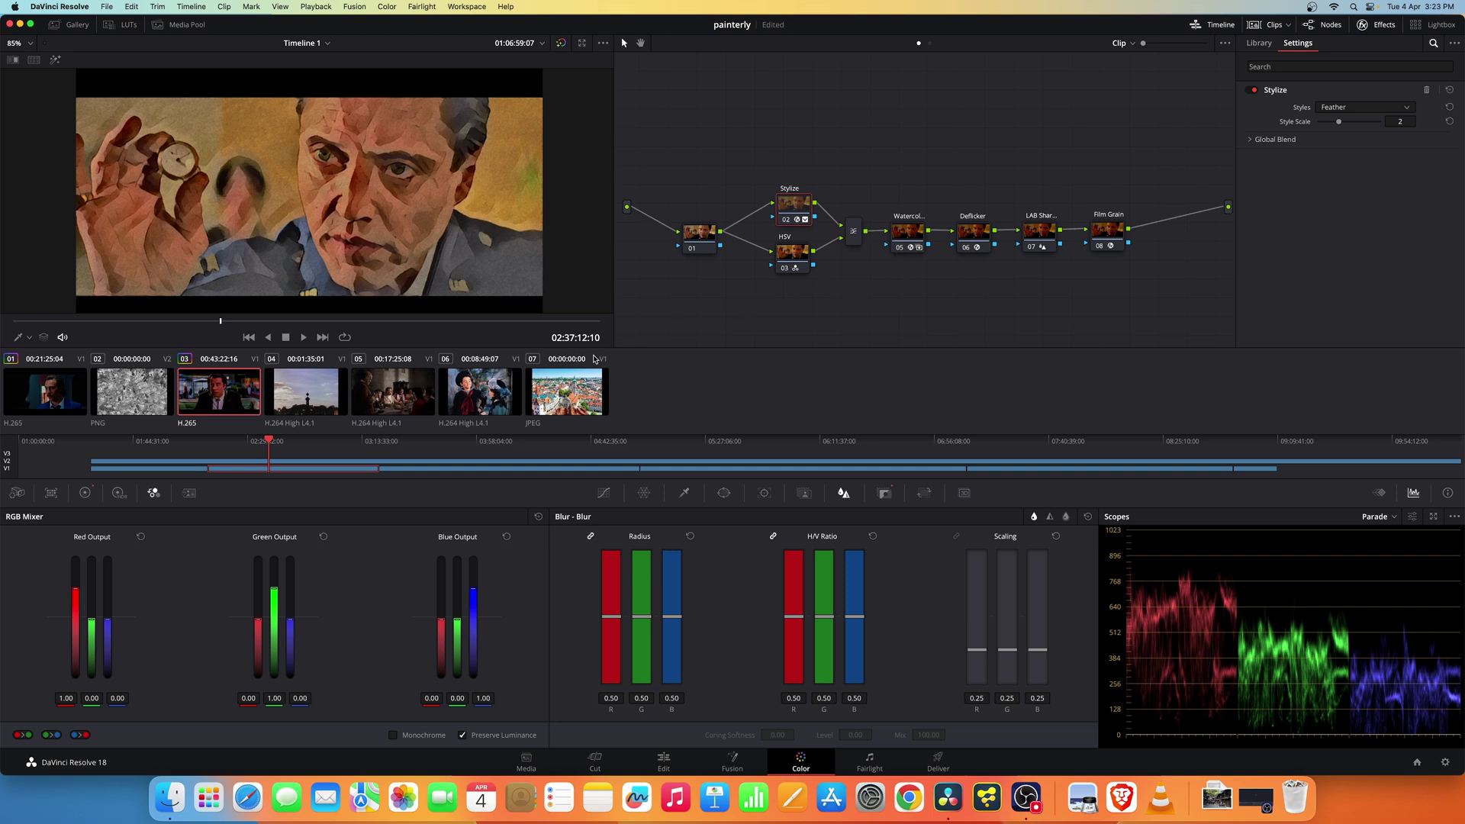
- Copy the painterly grade onto clip 04, the skyline shot, and check a later frame
left_click(306, 392)
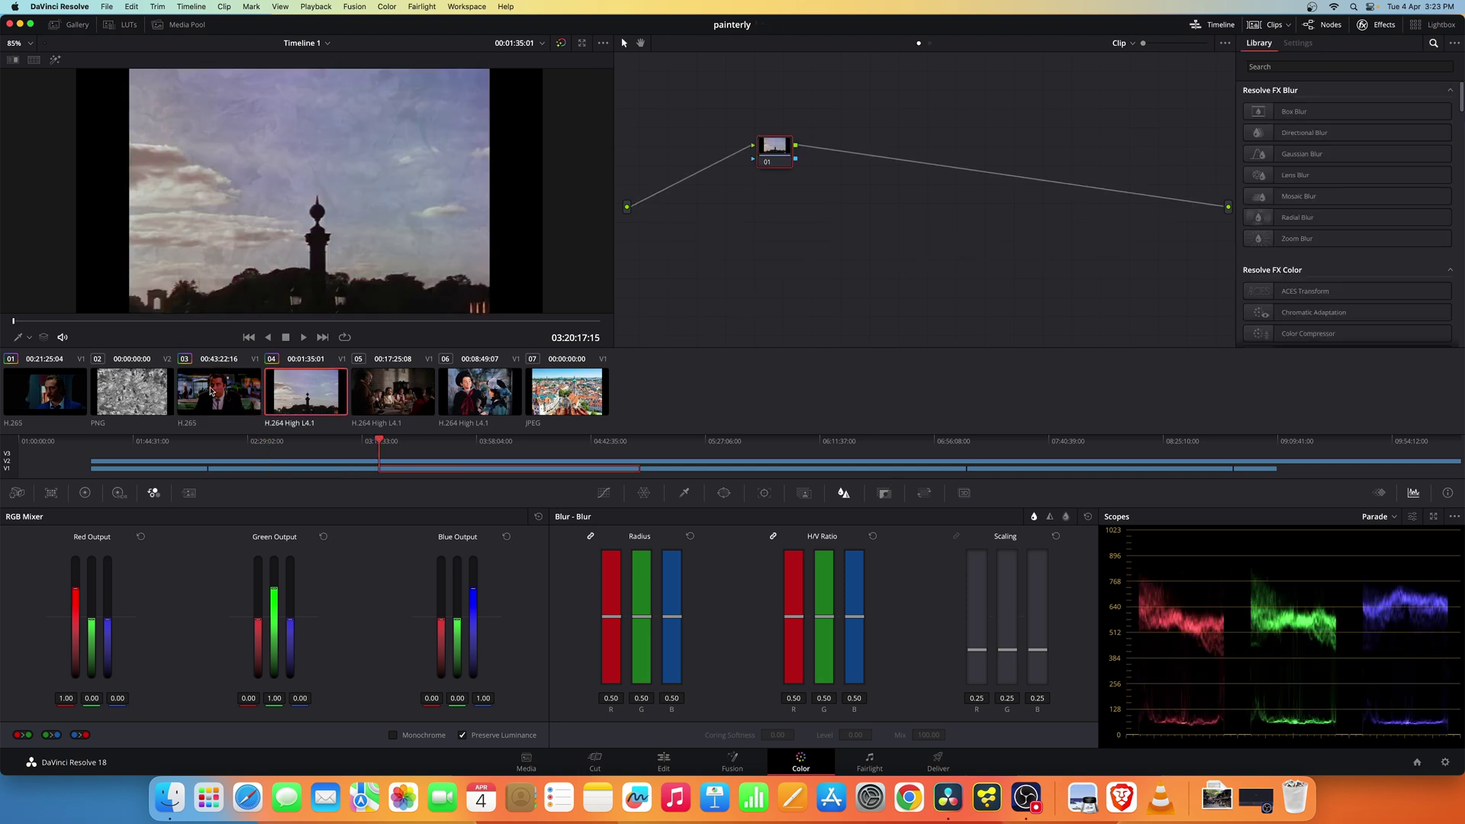
middle_click(213, 392)
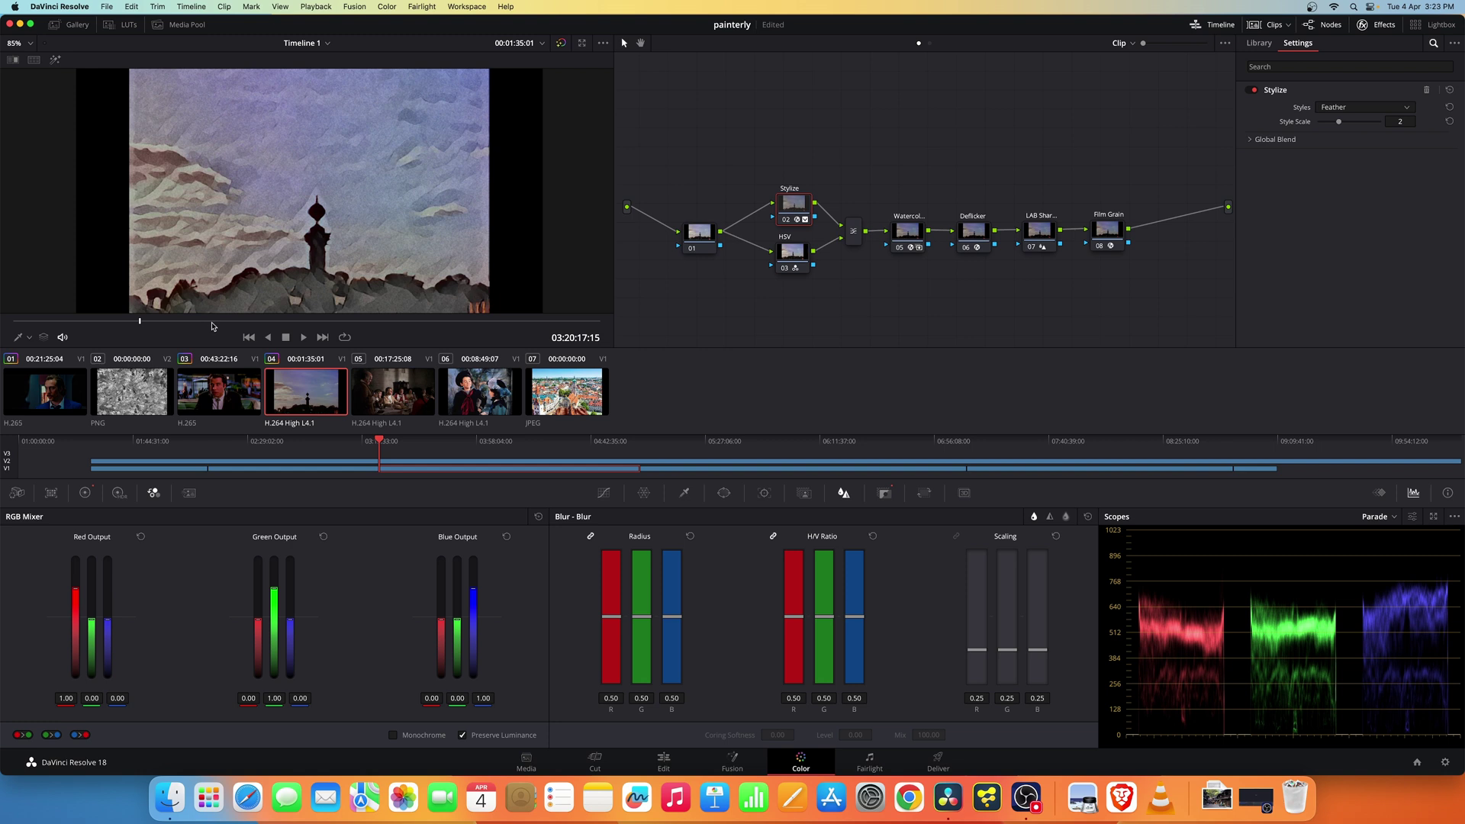
left_click(213, 322)
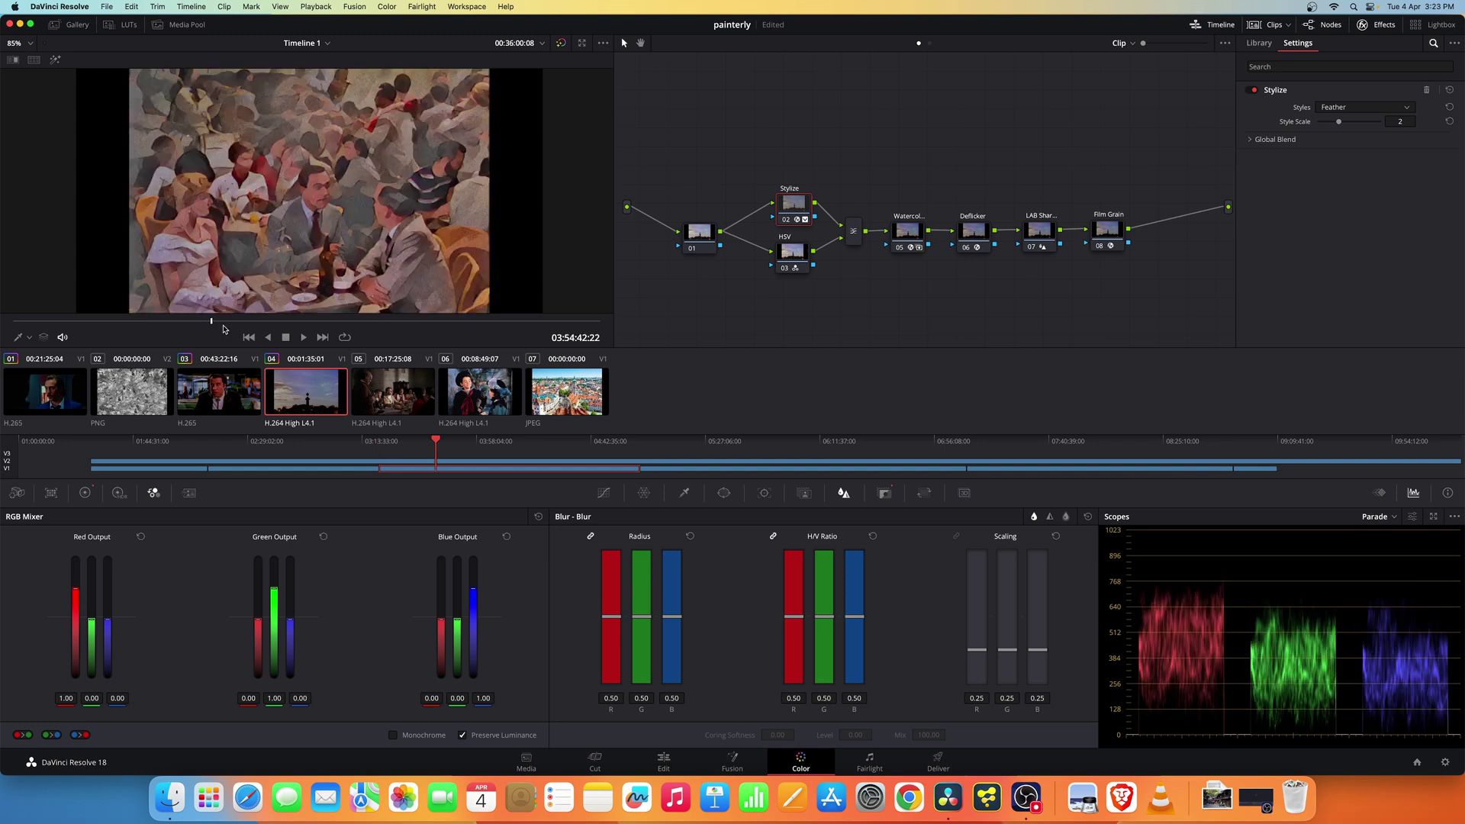
- Apply the painterly grade to clip 05, the banquet scene, and review its landscape frames
left_click(381, 390)
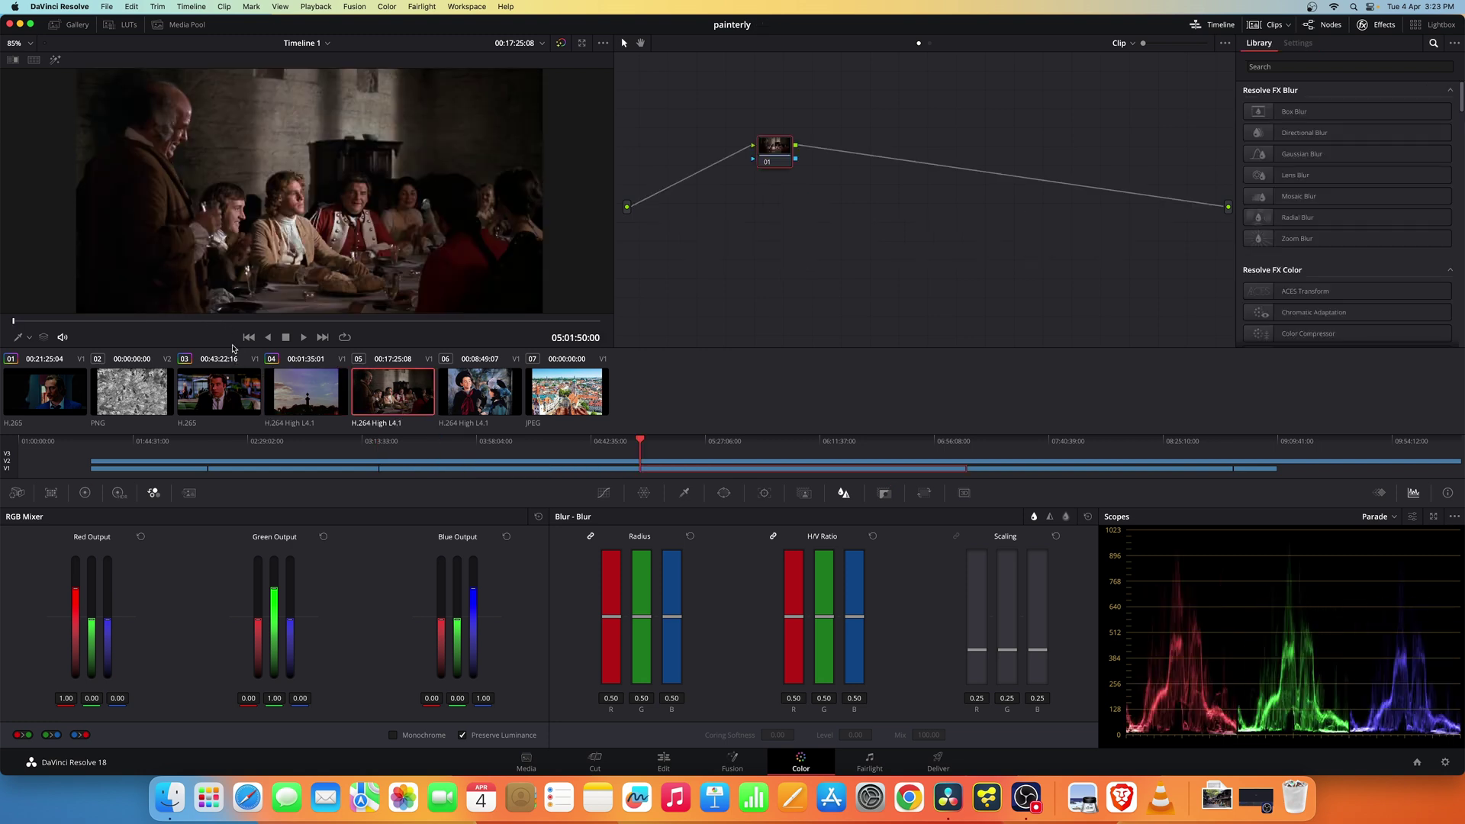
left_click(130, 323)
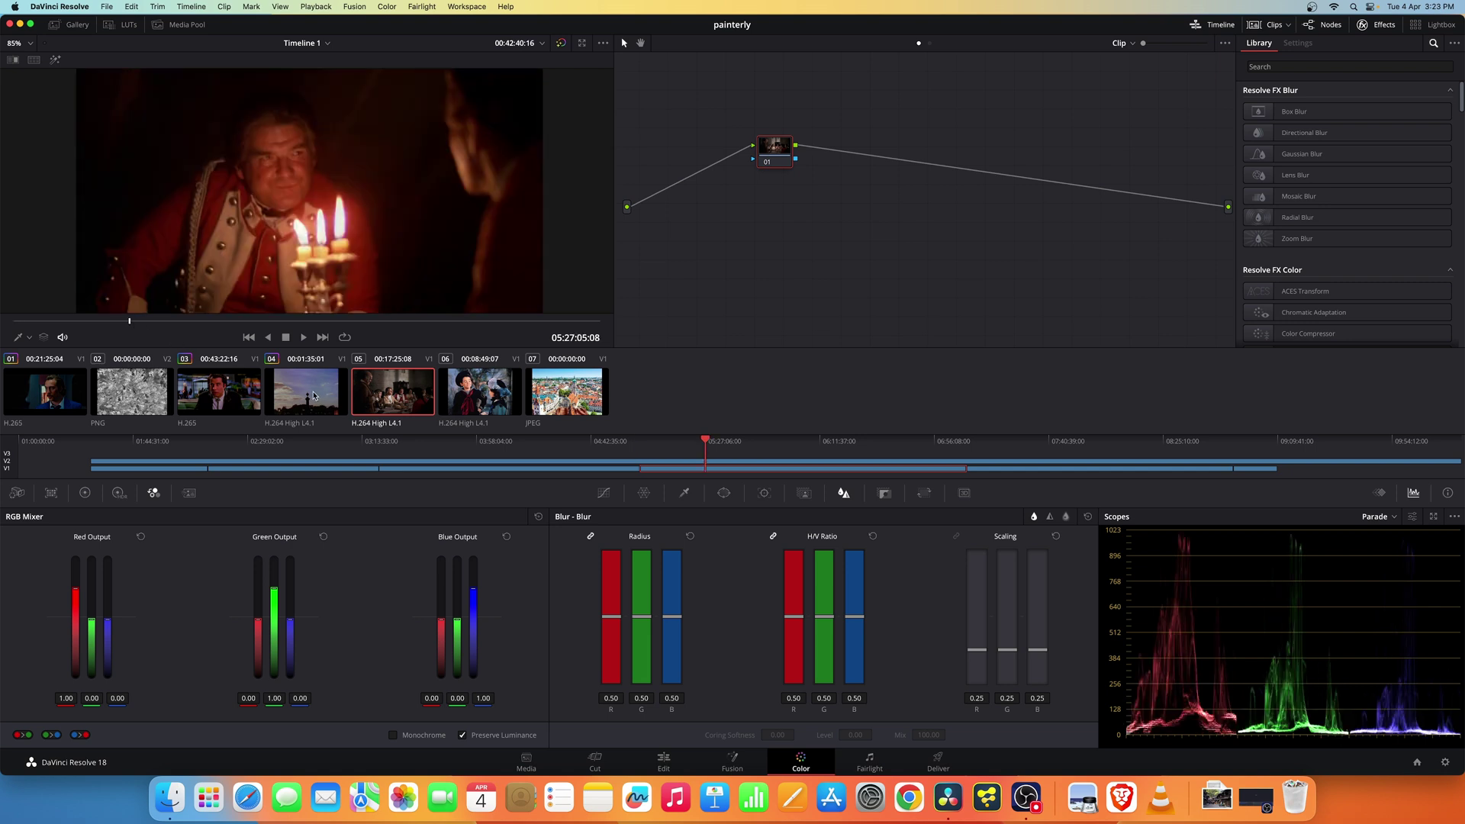
middle_click(313, 395)
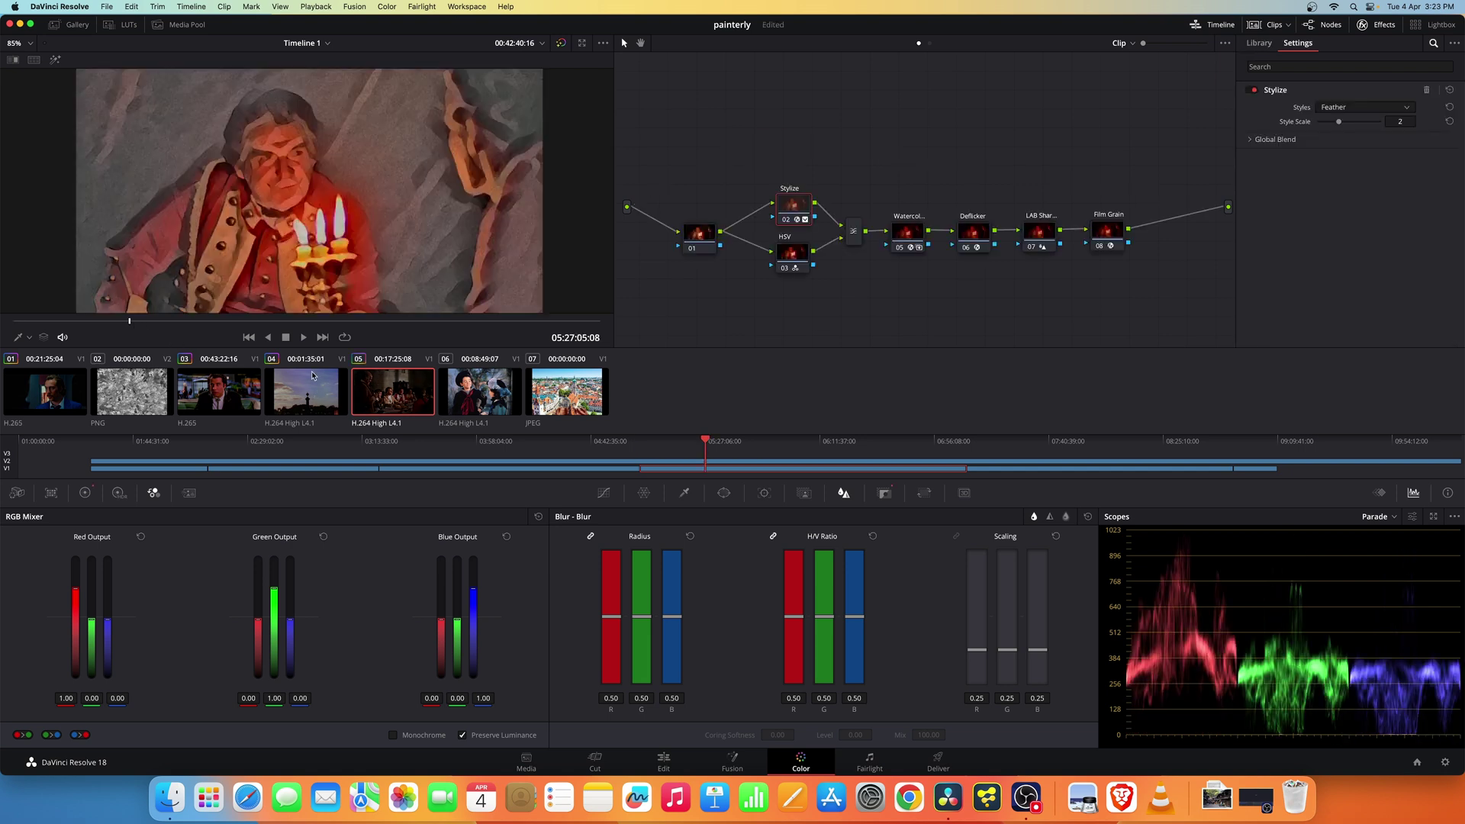
left_click(219, 321)
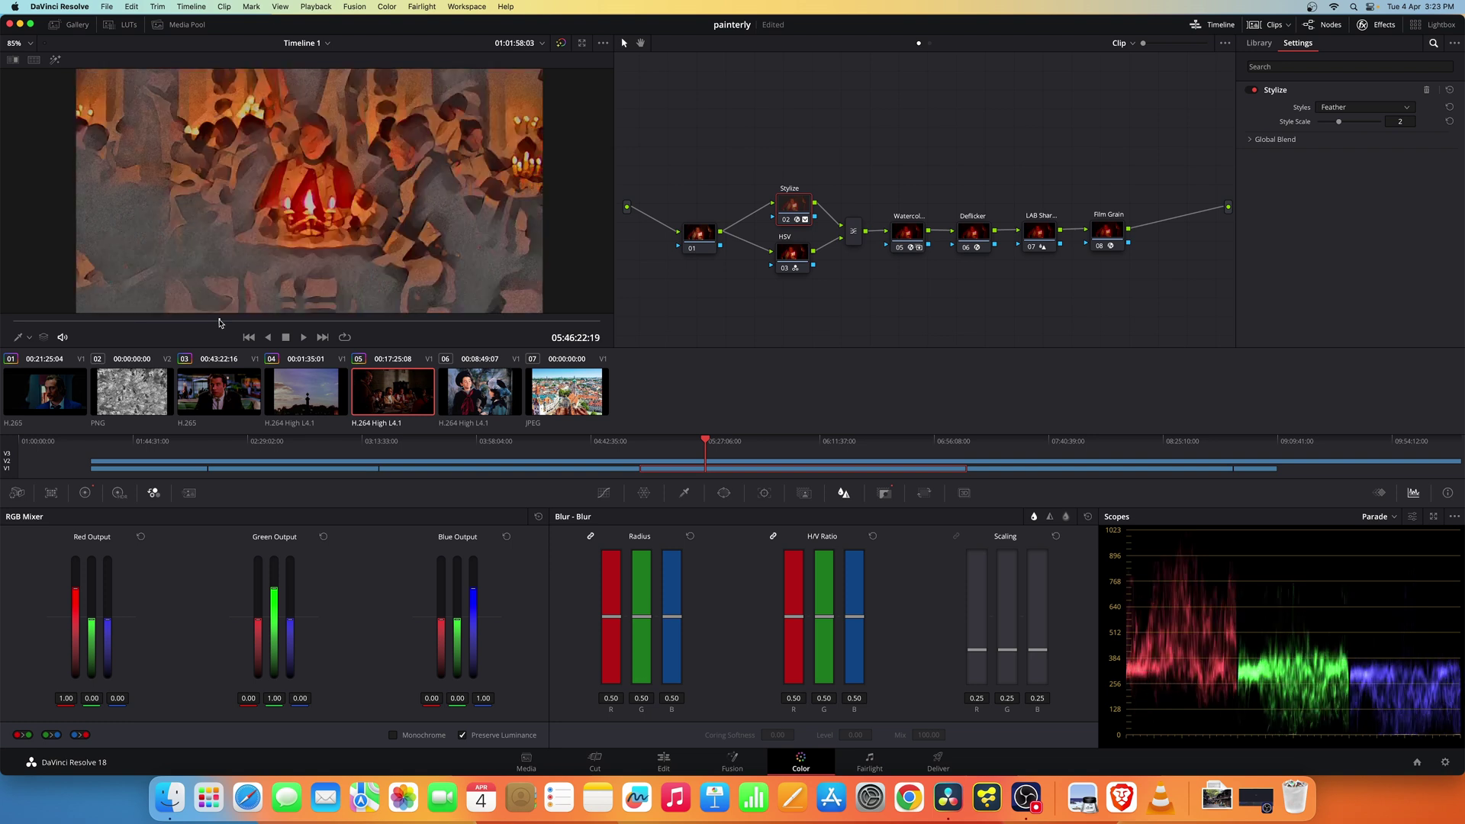
left_click(357, 321)
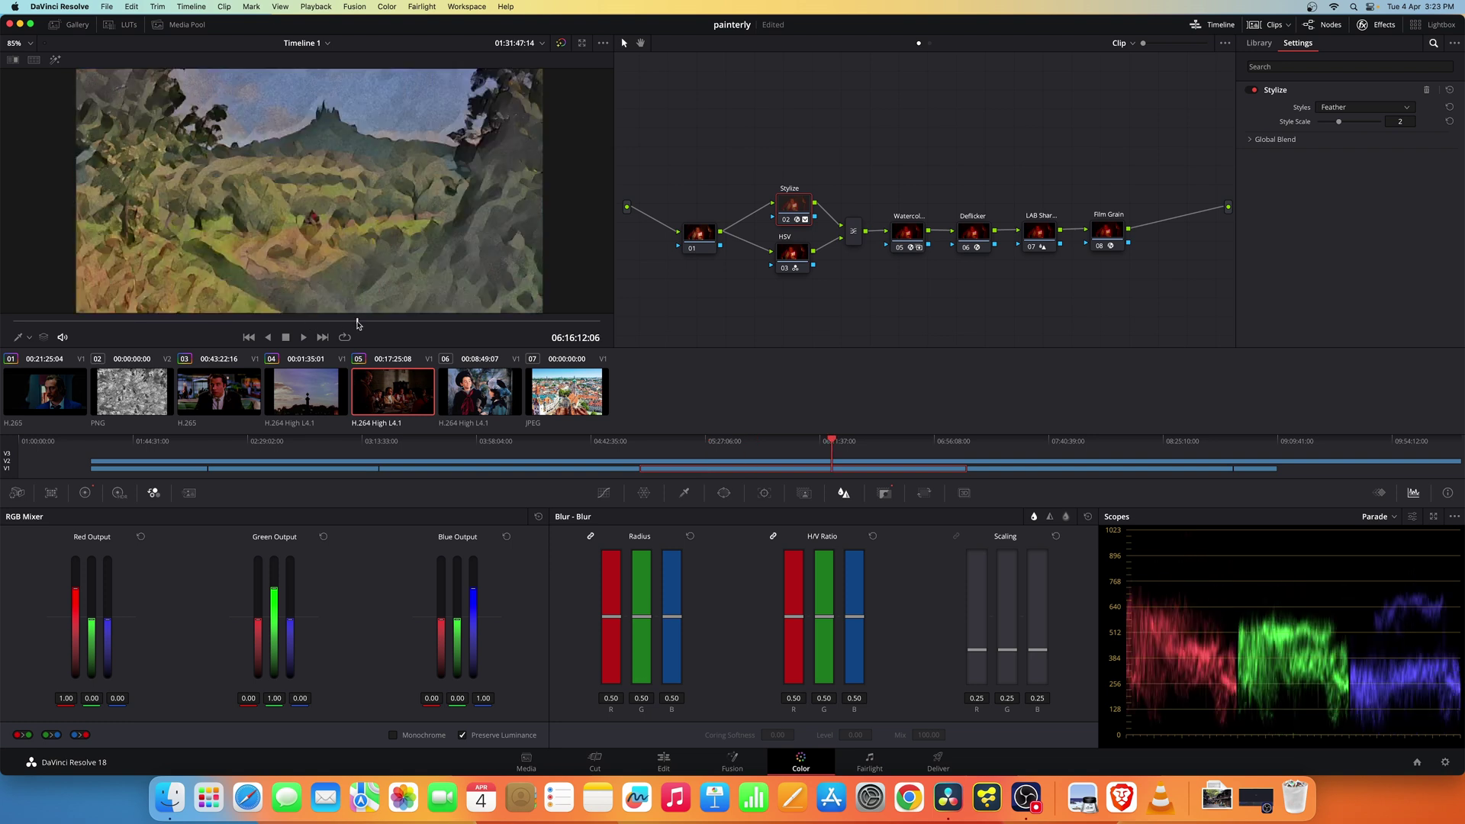
left_click(417, 321)
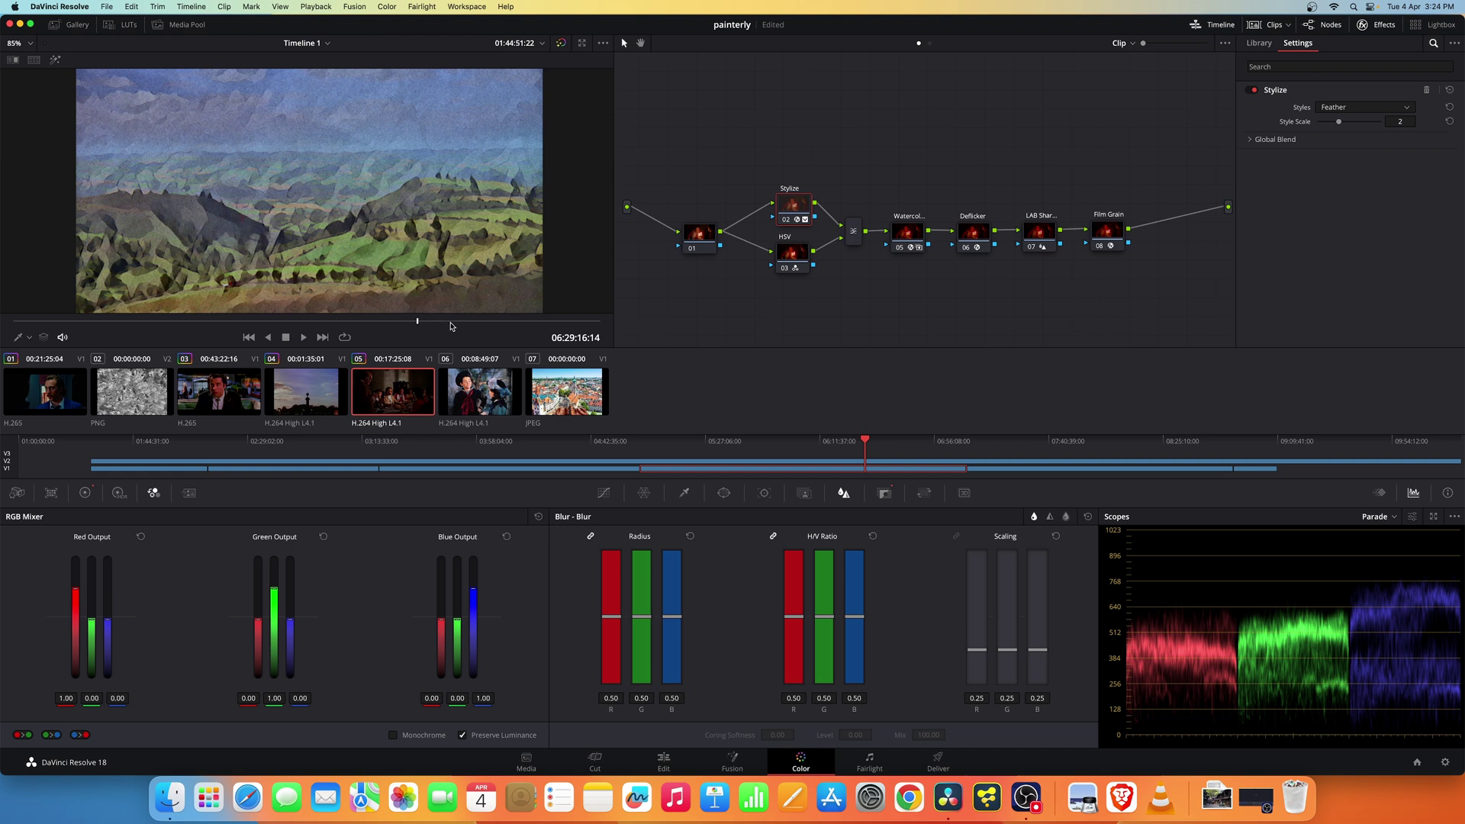
left_click(450, 321)
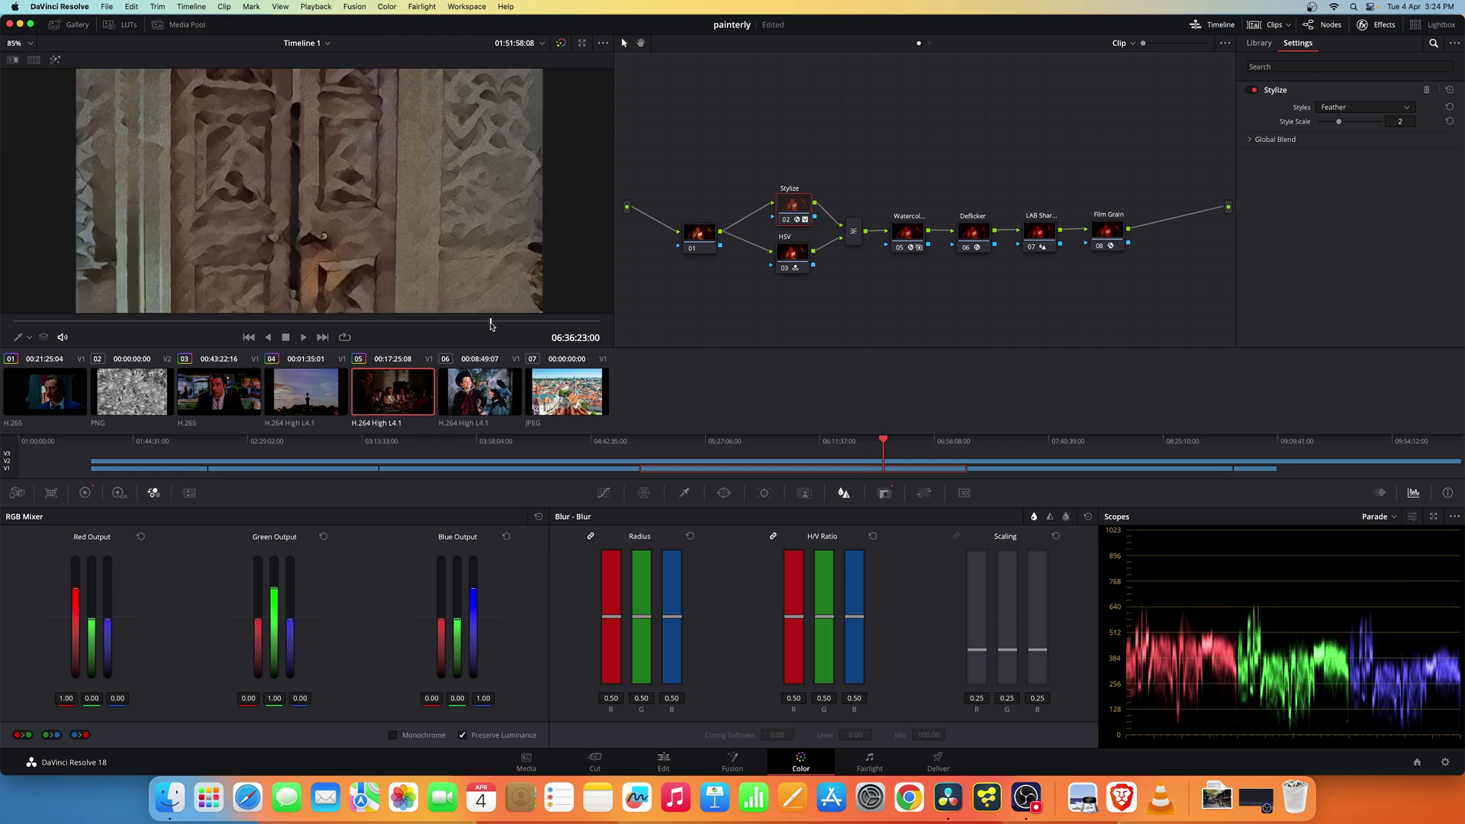
left_click(491, 321)
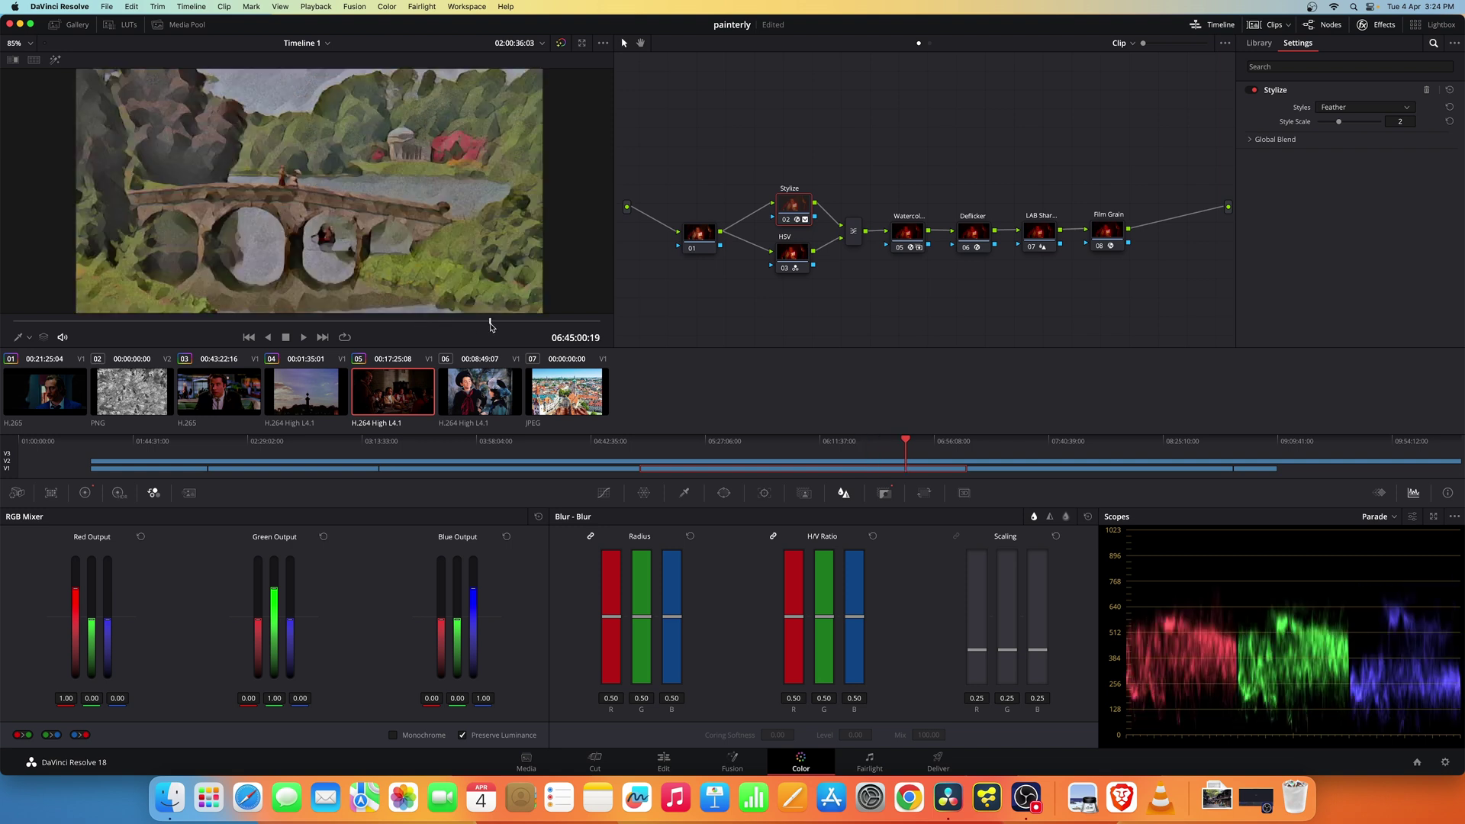
- Apply the grade to clip 06, the sailor-suit scene, then load the city still clip 07
left_click(486, 404)
middle_click(395, 404)
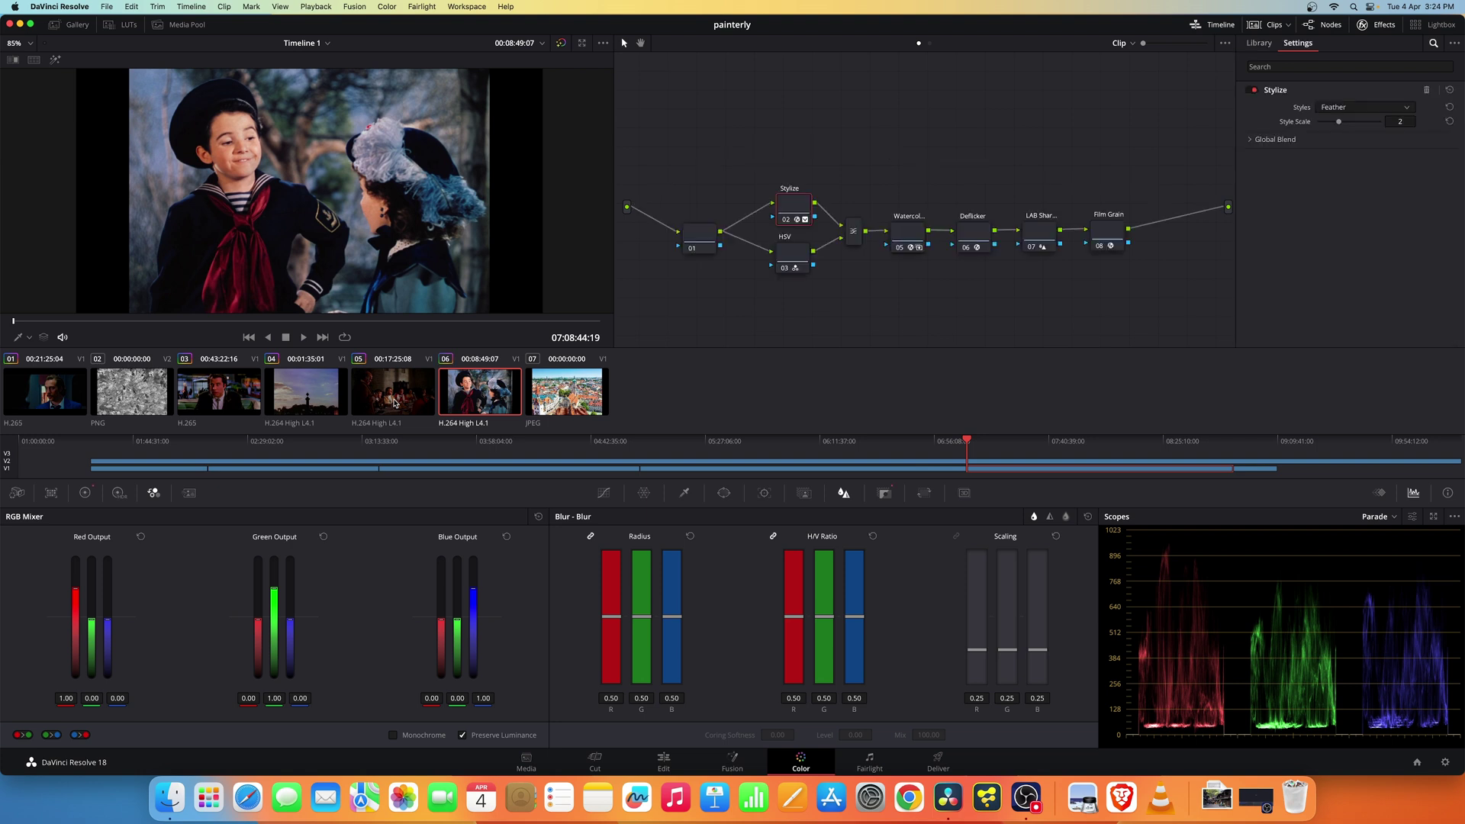
left_click(551, 393)
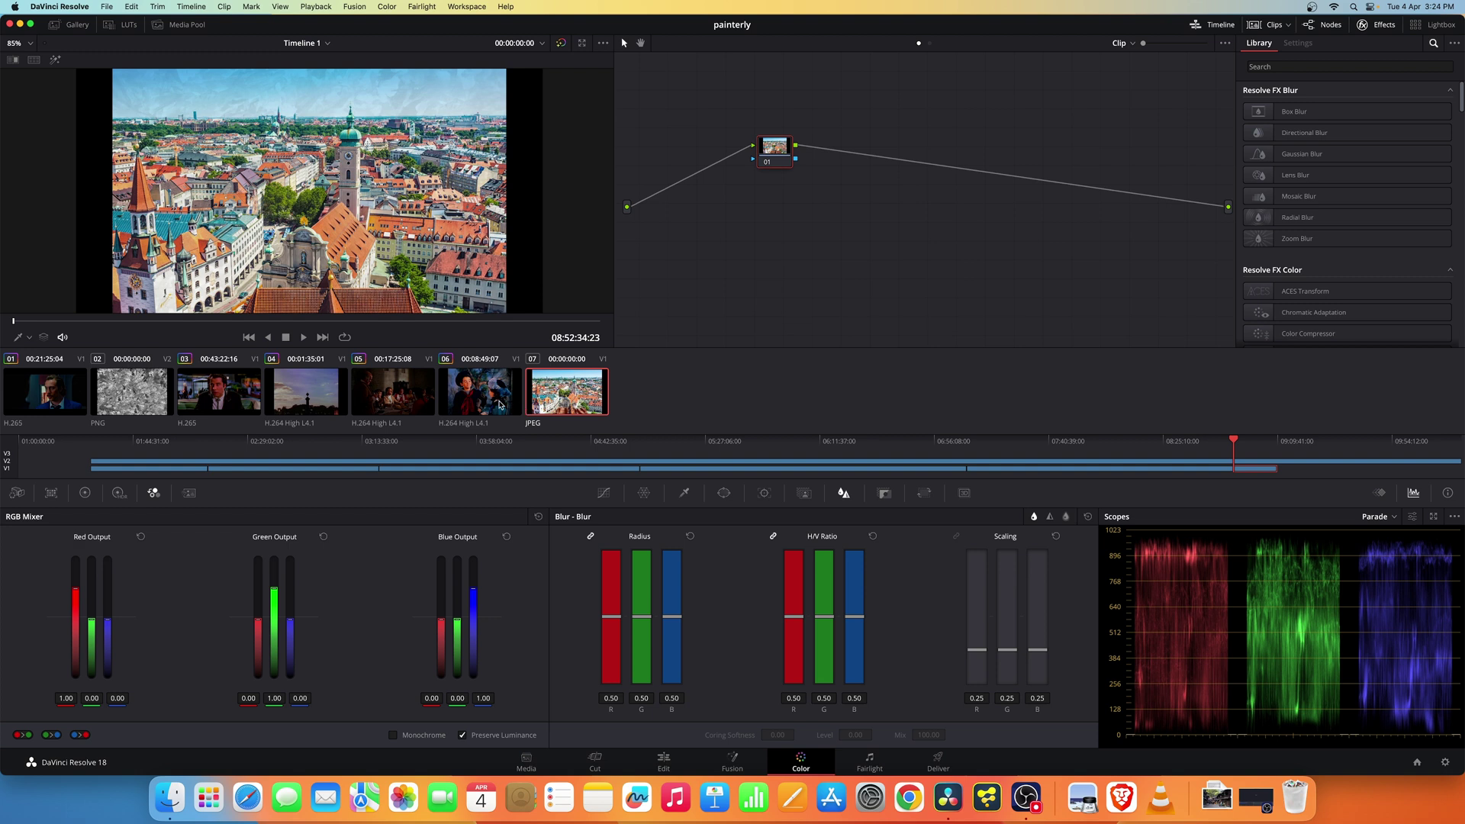
- Apply the painterly grade to the city still and raise Stylize Style Scale from 2 to 5
middle_click(488, 403)
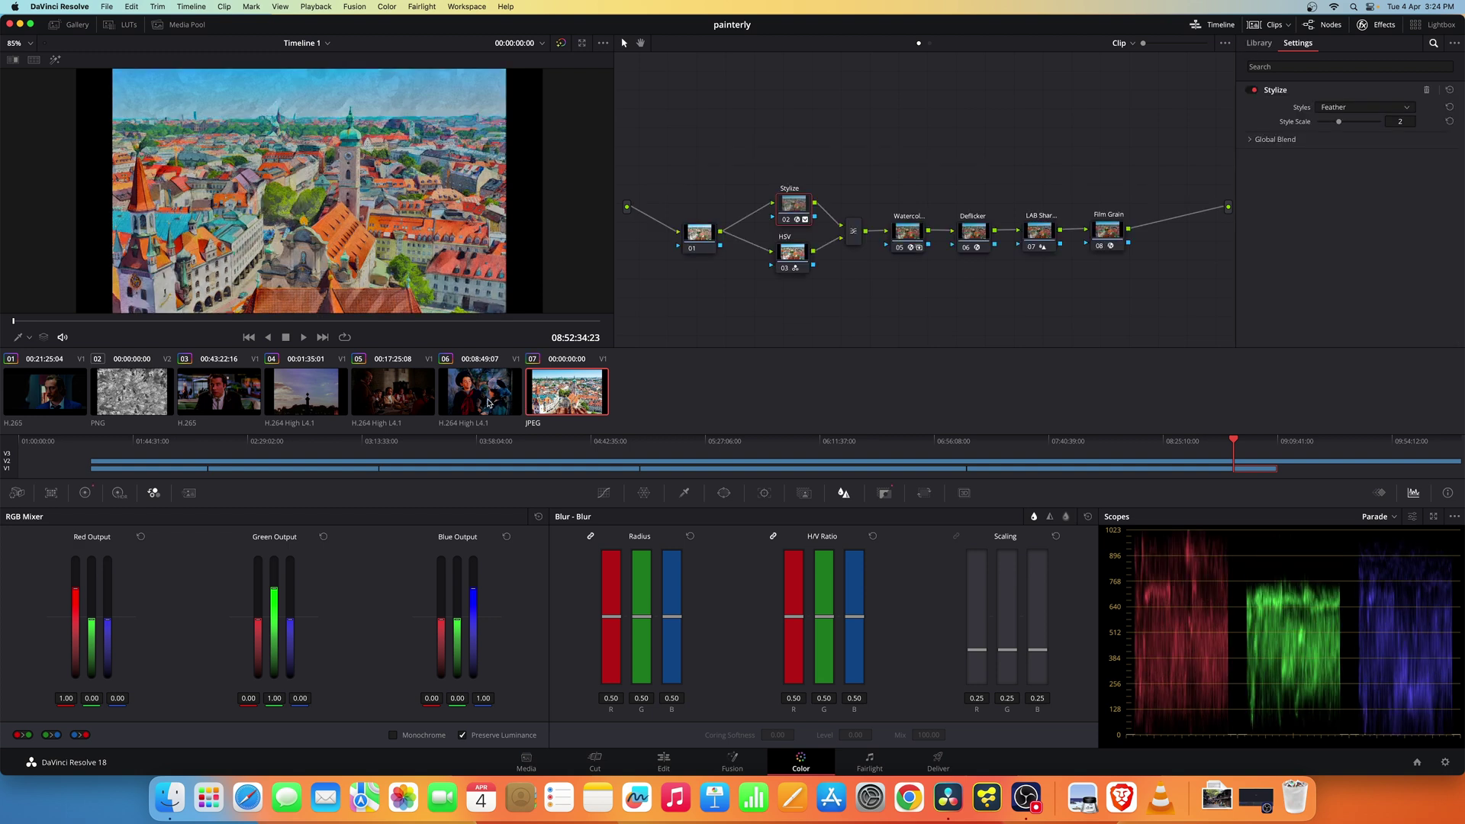
scroll(349, 216, "up", 5)
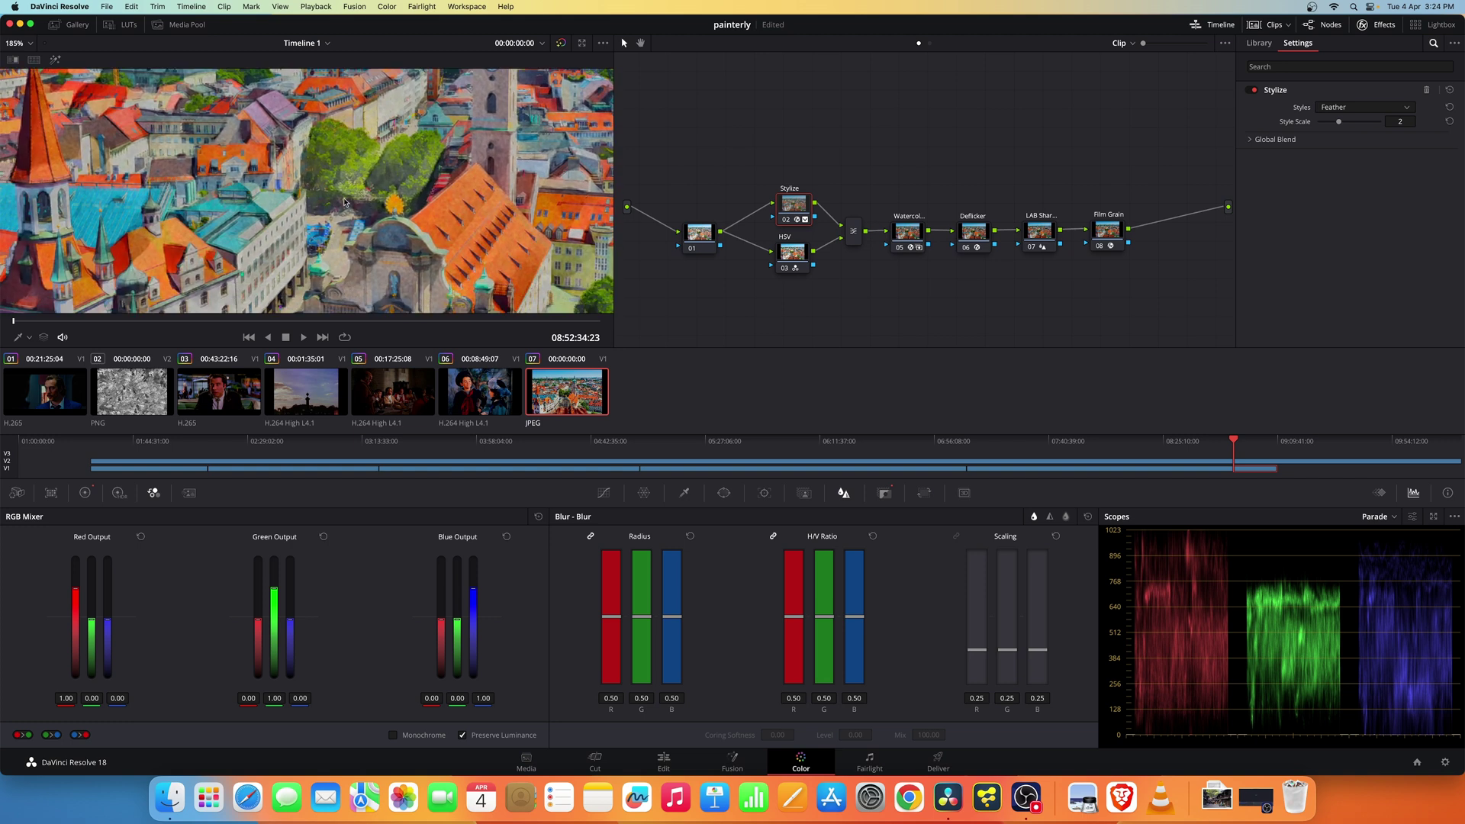
left_click_drag(426, 310, 475, 249)
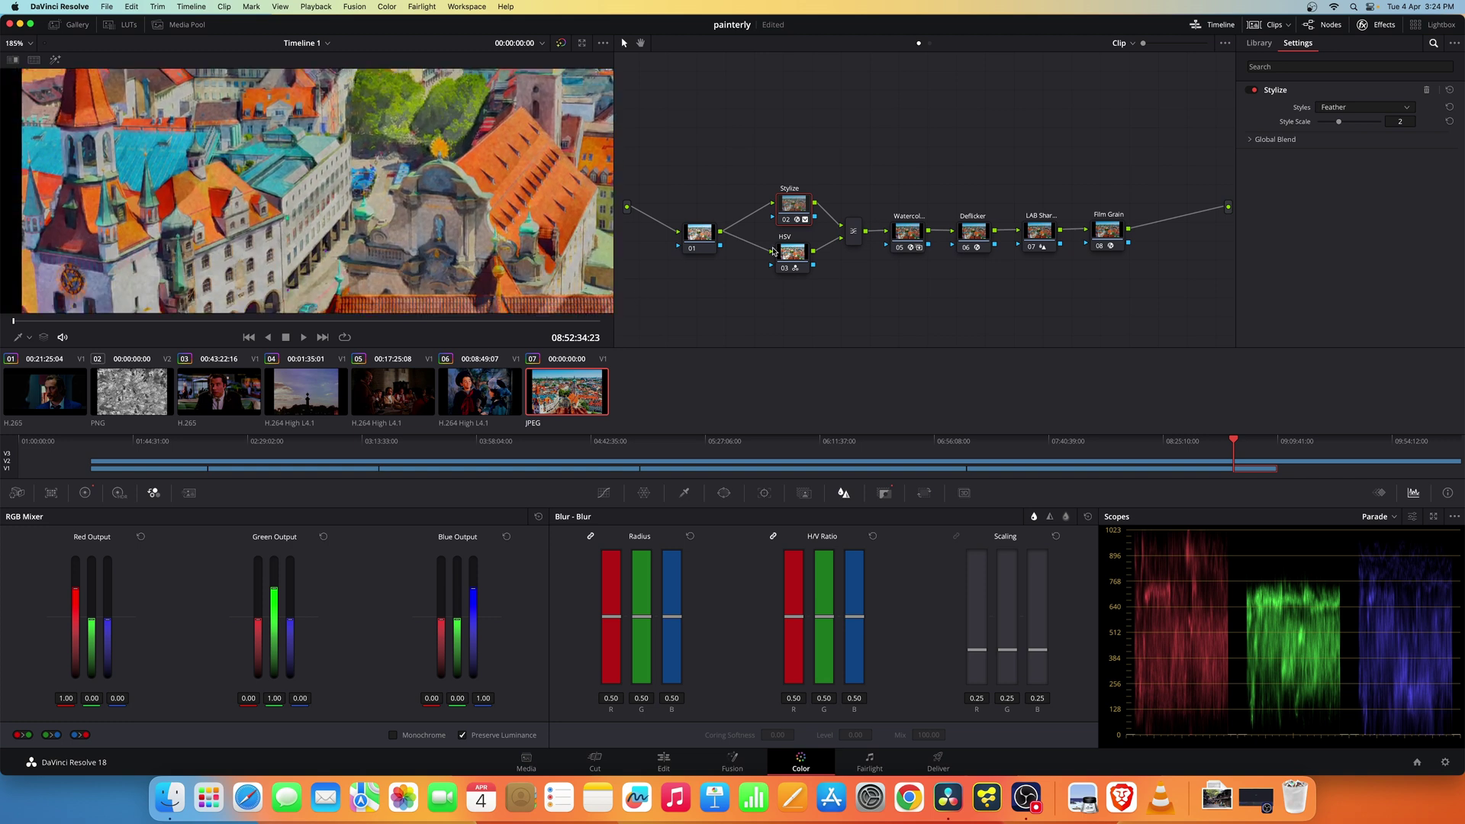
left_click(1277, 28)
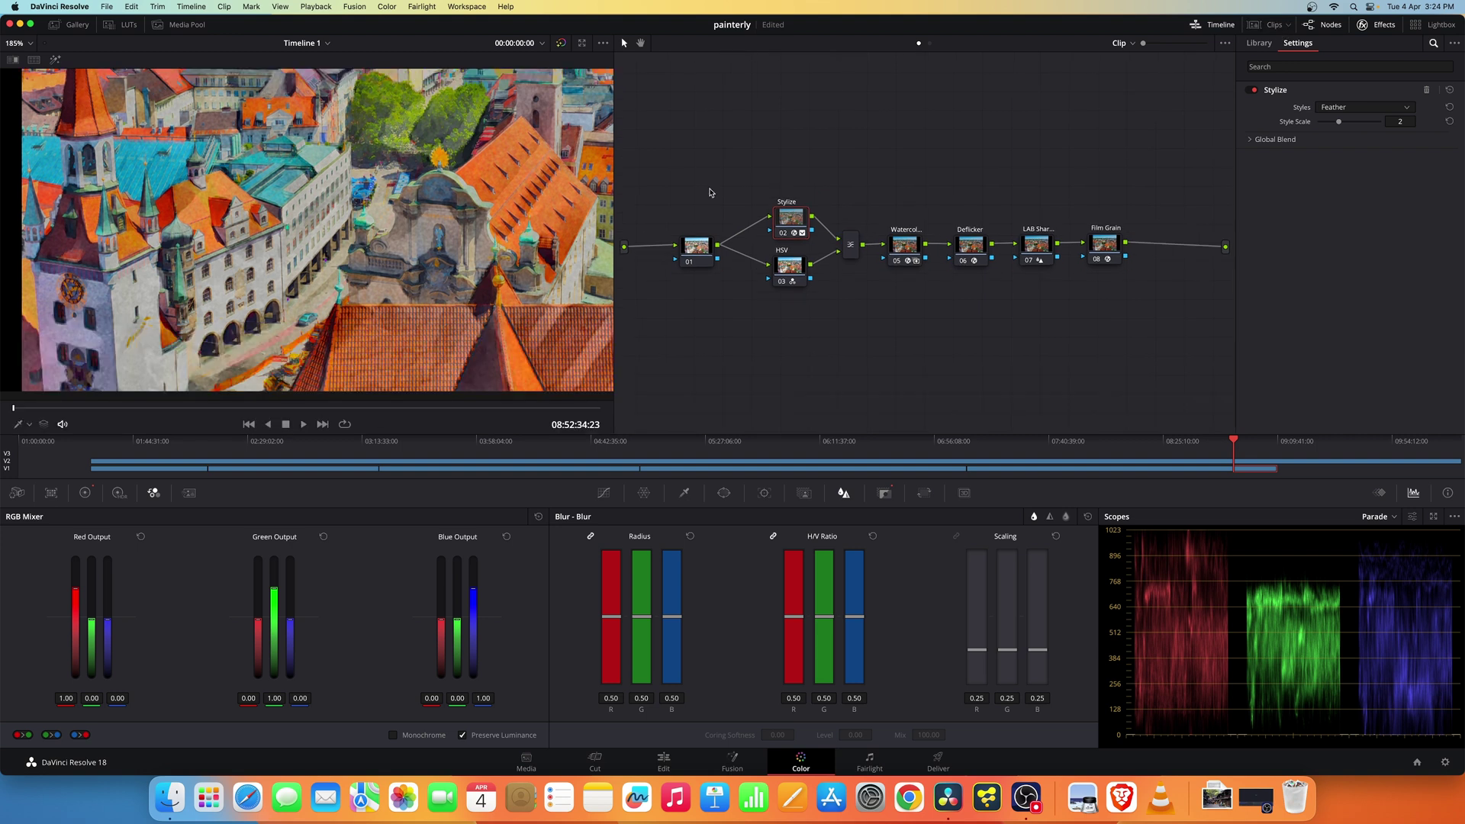
left_click_drag(328, 137, 366, 235)
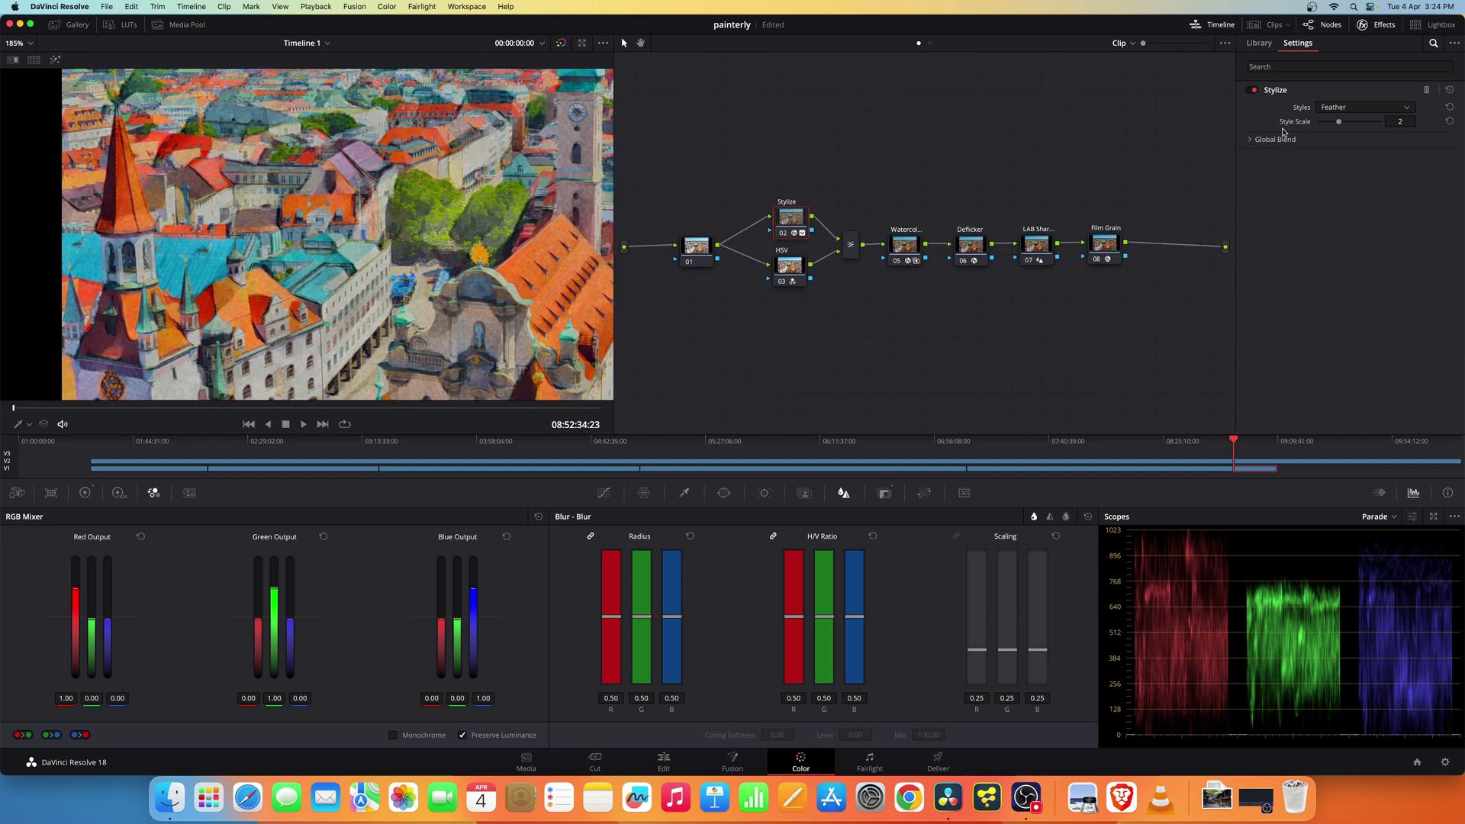
mouse_move(1342, 123)
left_mouse_down()
mouse_move(1384, 134)
mouse_move(1372, 124)
left_mouse_up()
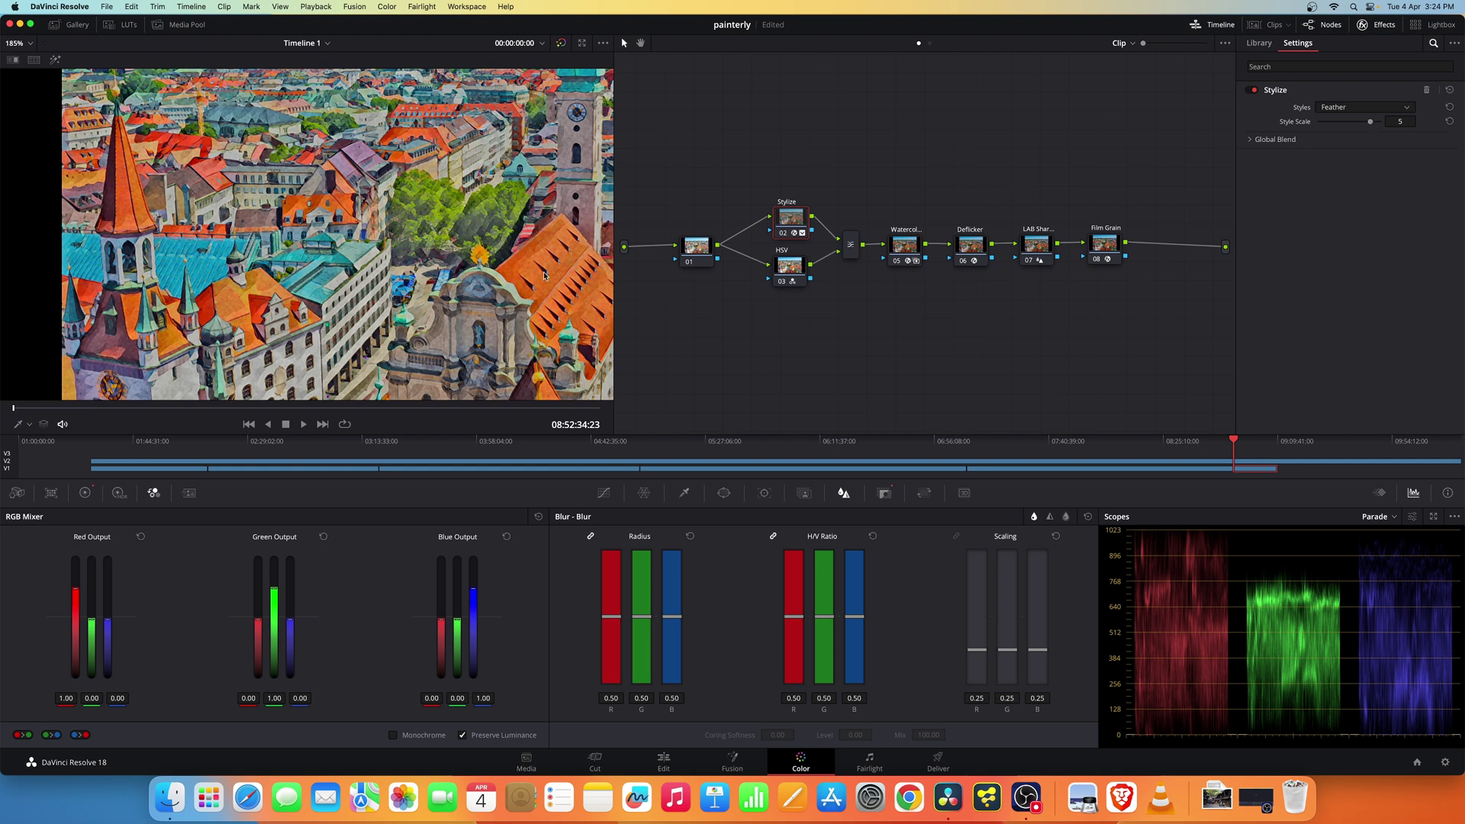
- Set the Watercolor node's smoothness to 0.001 and inspect the painted city detail
scroll(544, 275, "down", 5)
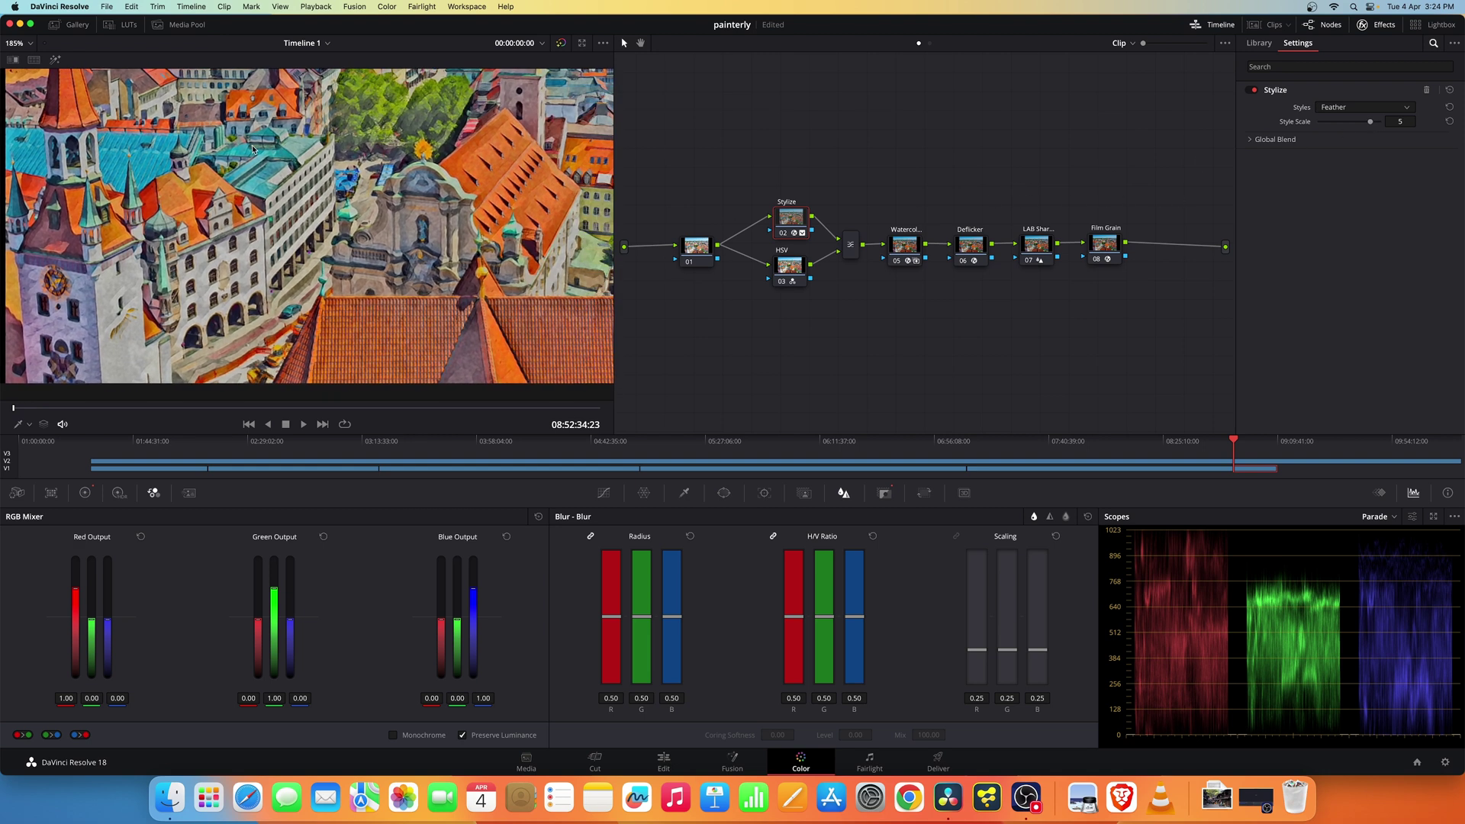
scroll(253, 149, "up", 5)
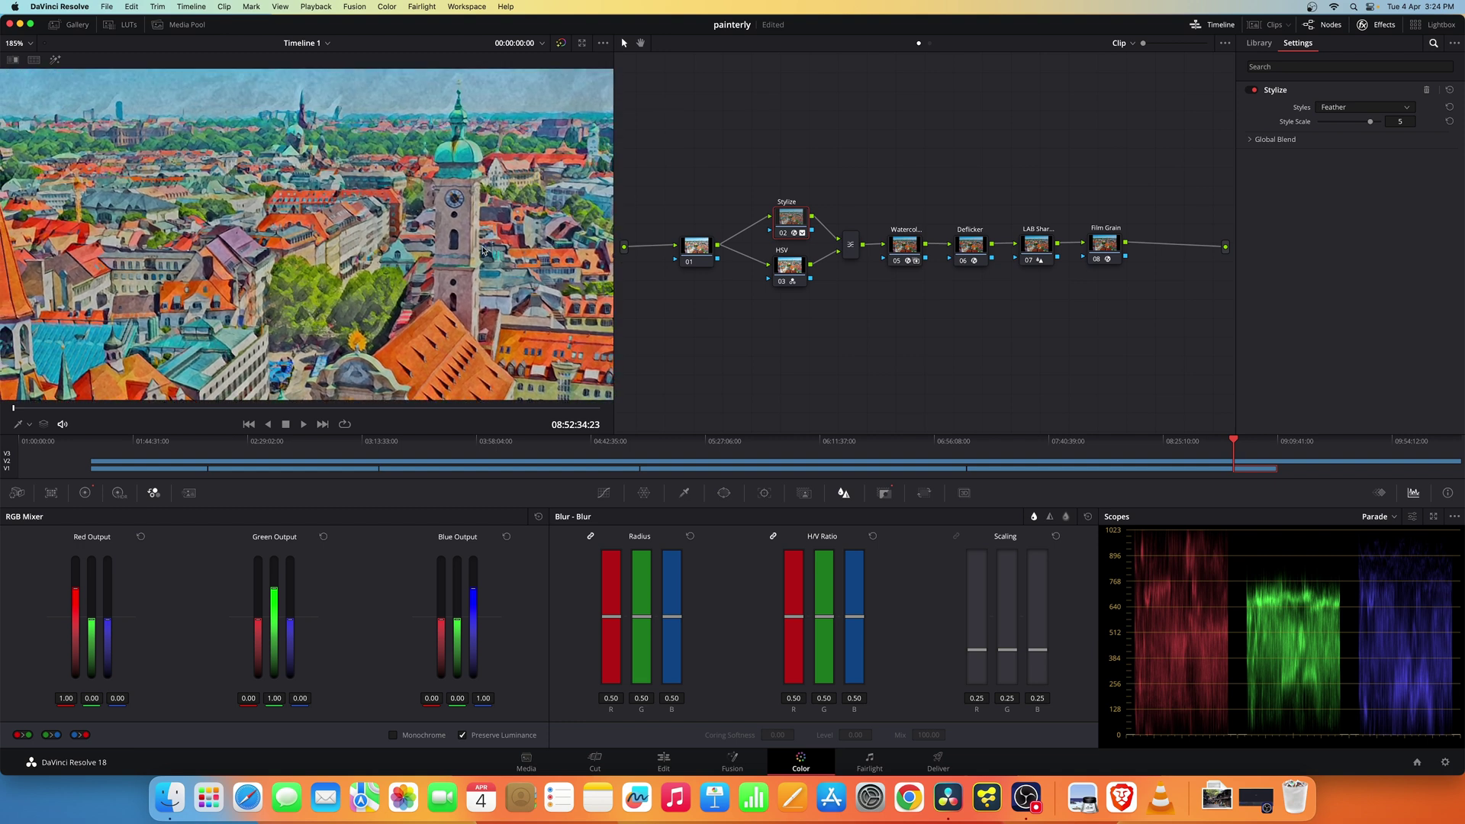
scroll(450, 240, "down", 2)
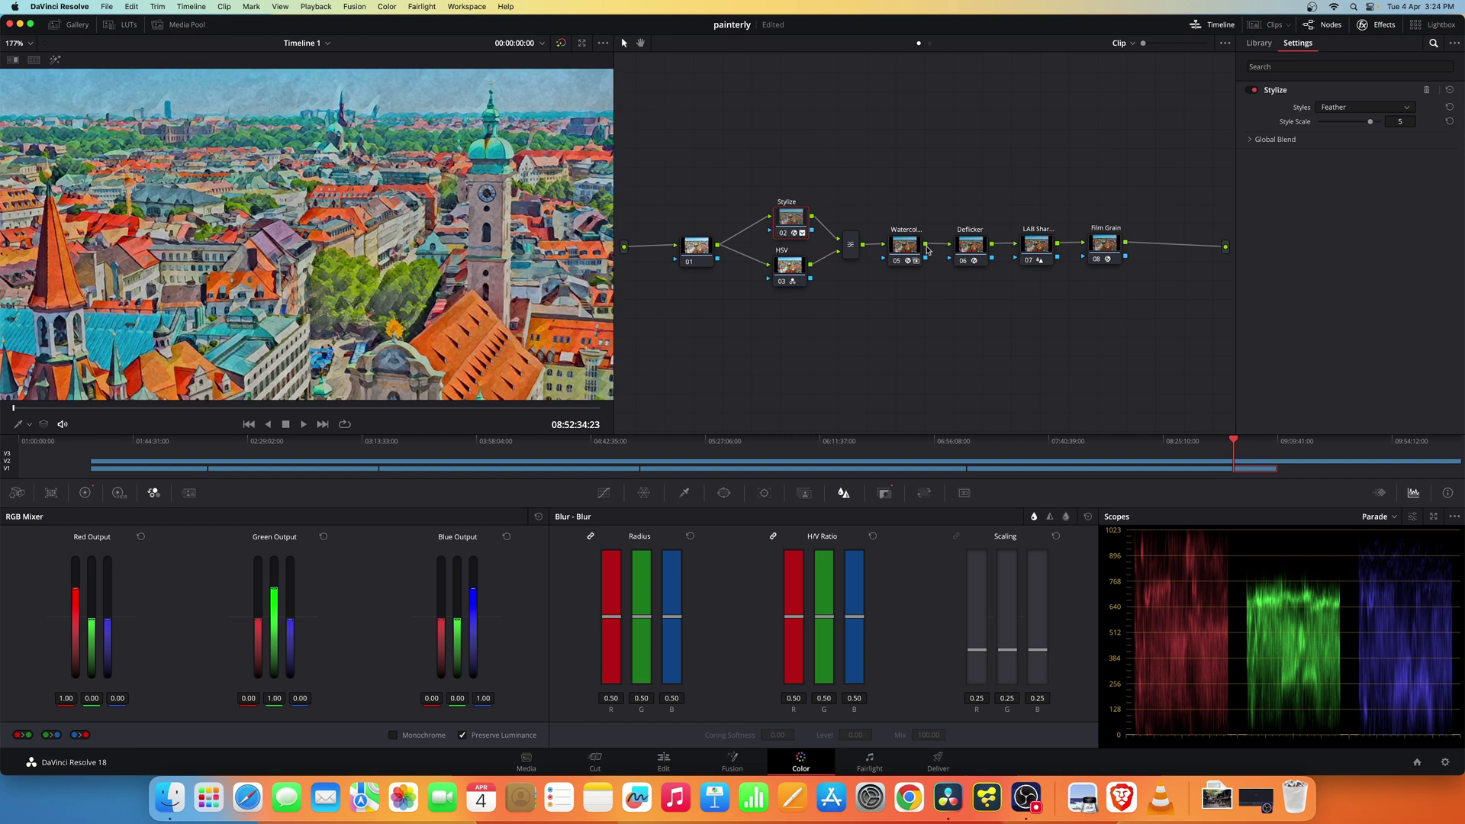
left_click(908, 246)
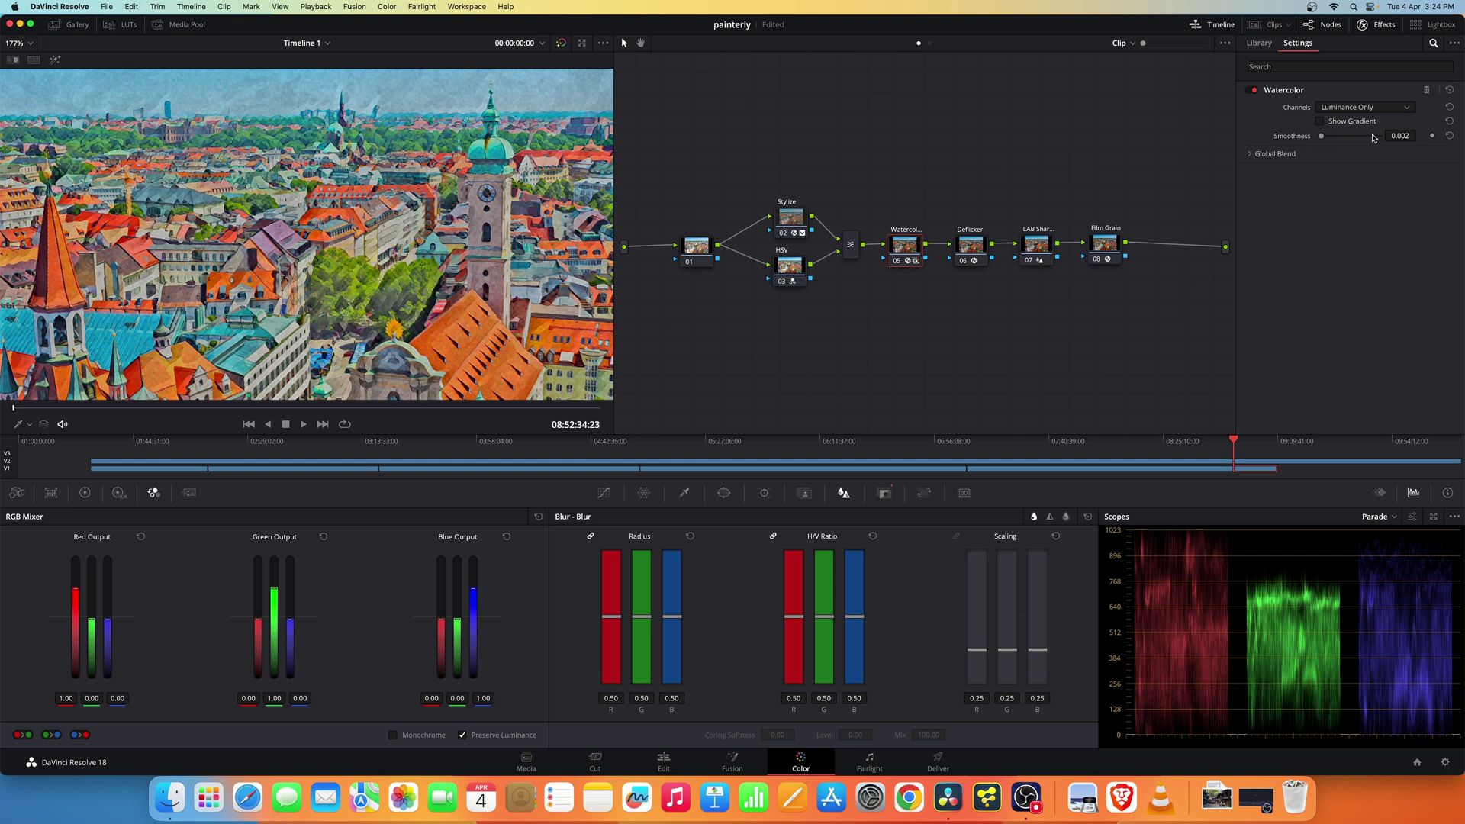
left_click(1407, 137)
key("BackSpace")
type("0.001")
key("Return")
left_click_drag(481, 187, 515, 114)
left_click_drag(306, 305, 312, 286)
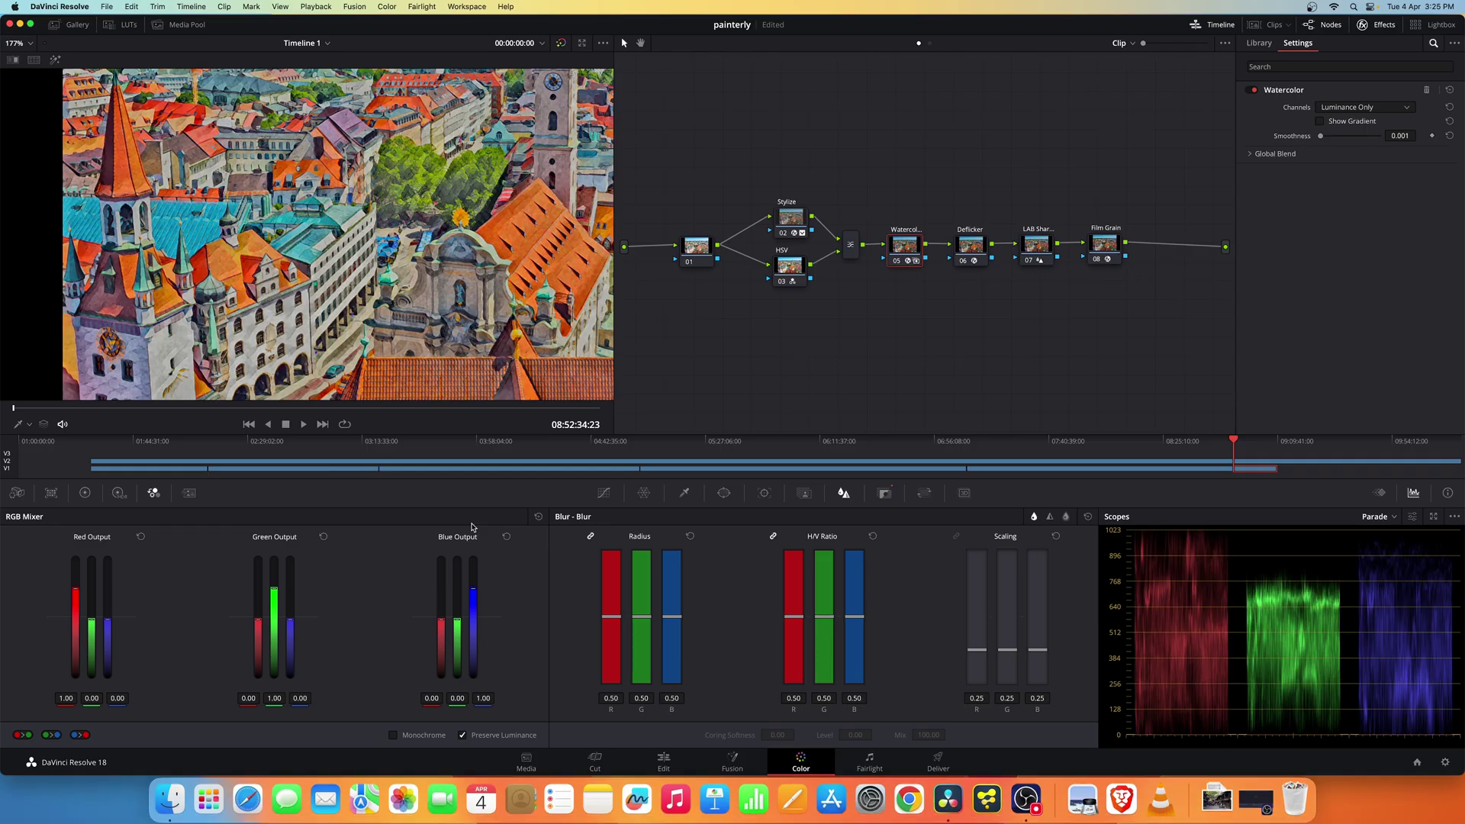
- Set the city still's Film Grain node saturation from 50 to 40 in the primary color wheels
left_click(1099, 244)
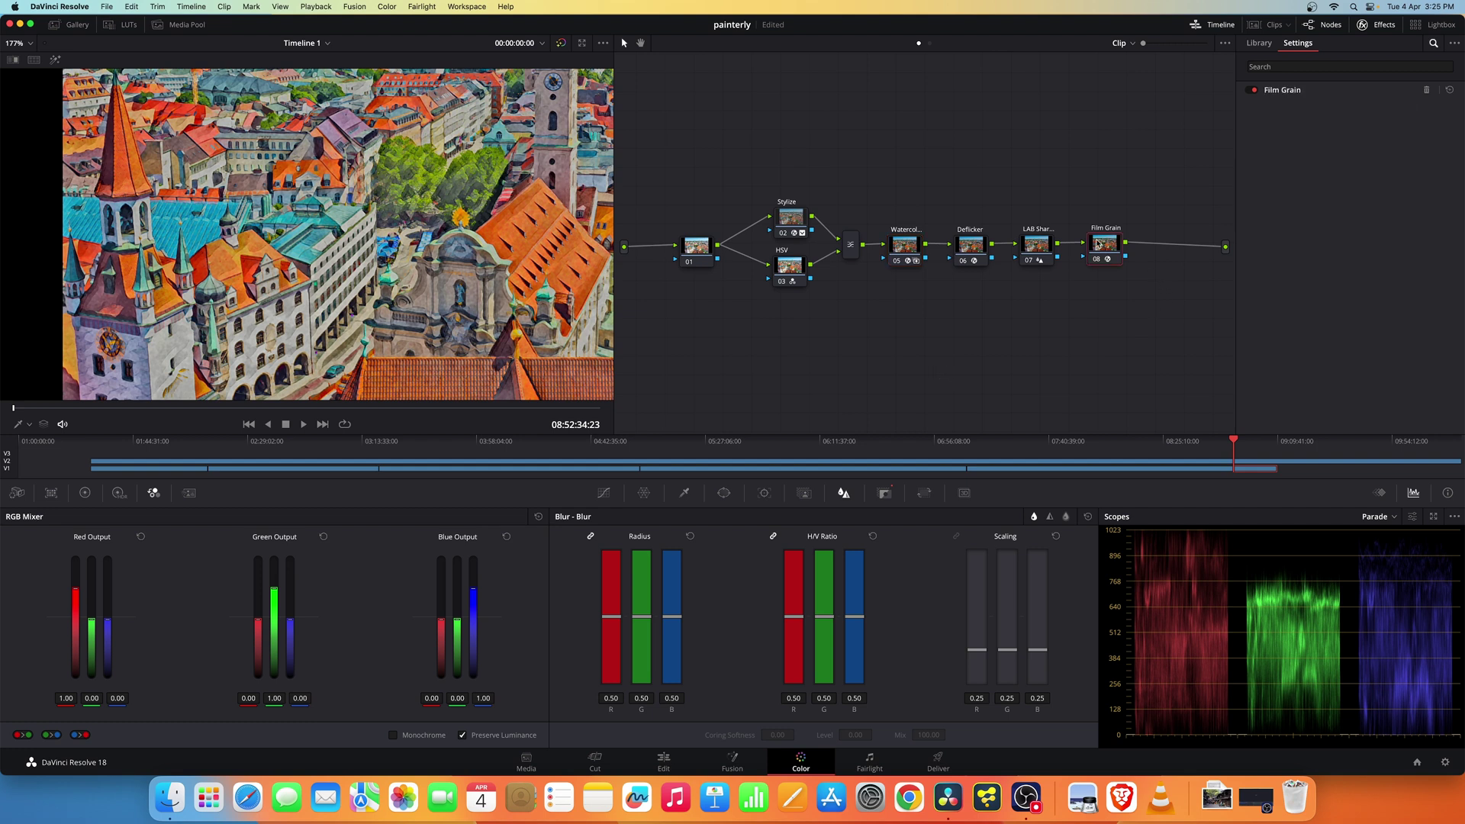
left_click(85, 494)
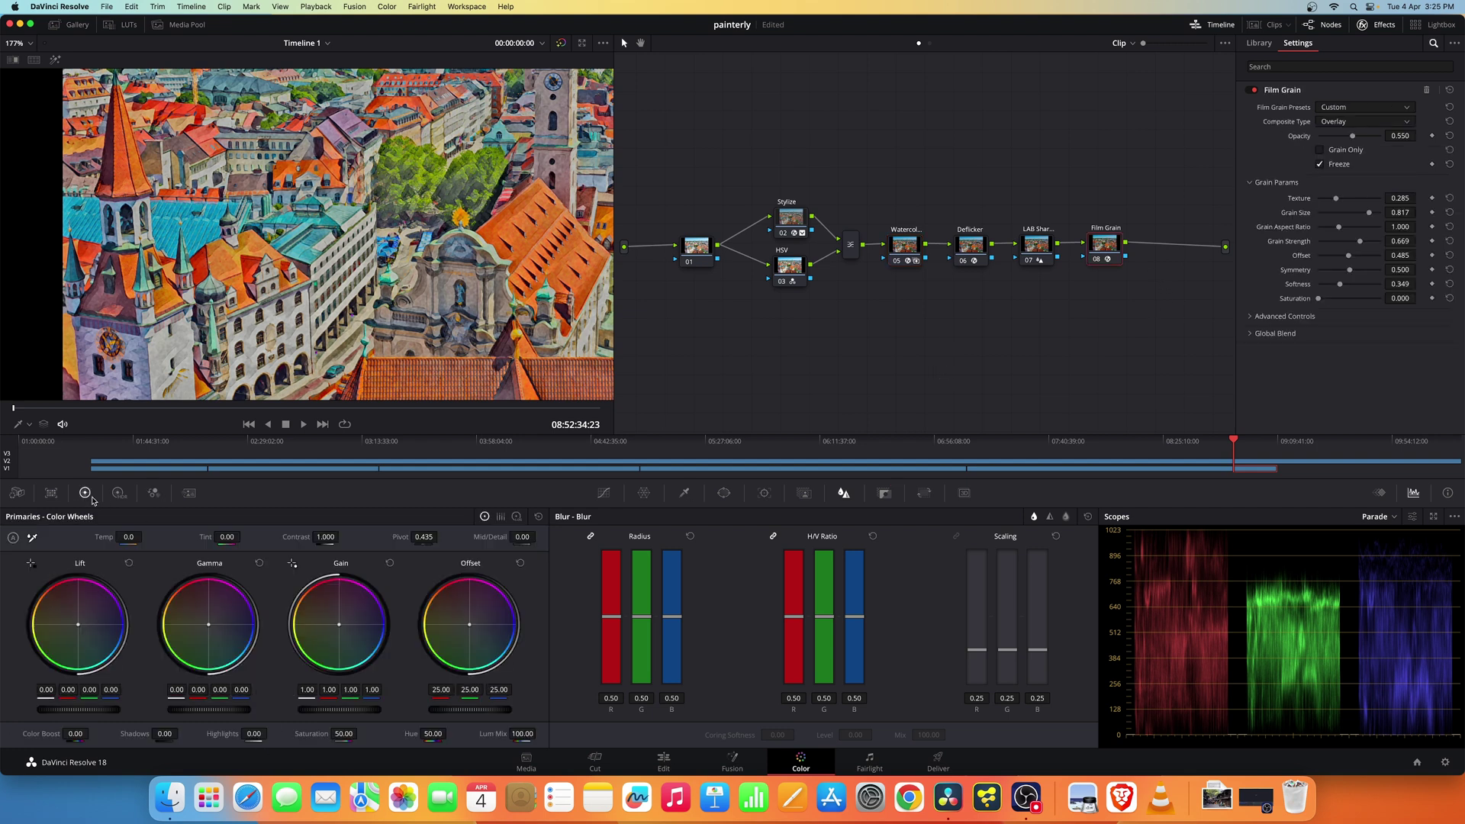
left_click(343, 734)
type("40")
key("Return")
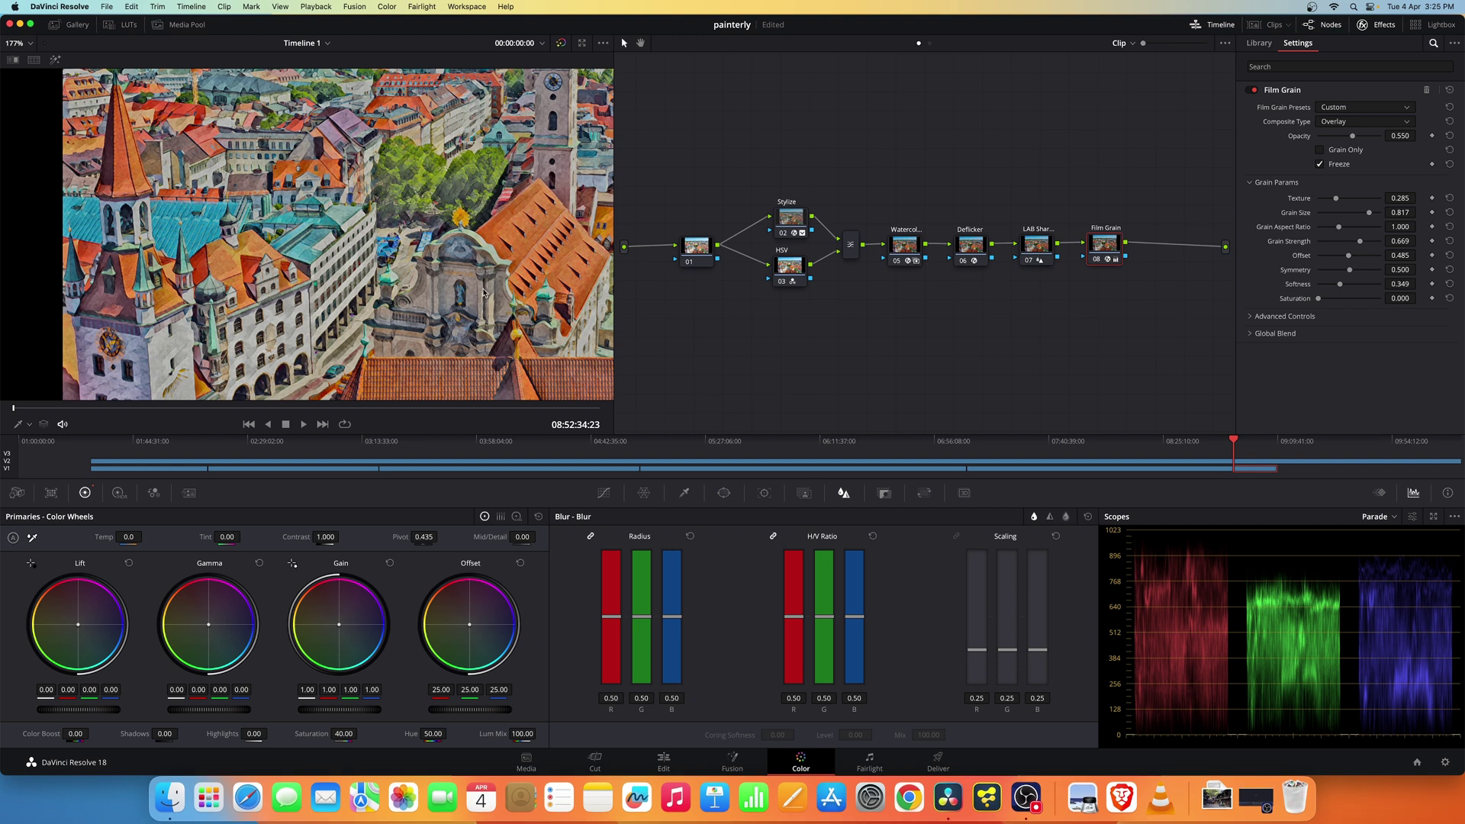
scroll(484, 294, "down", 5)
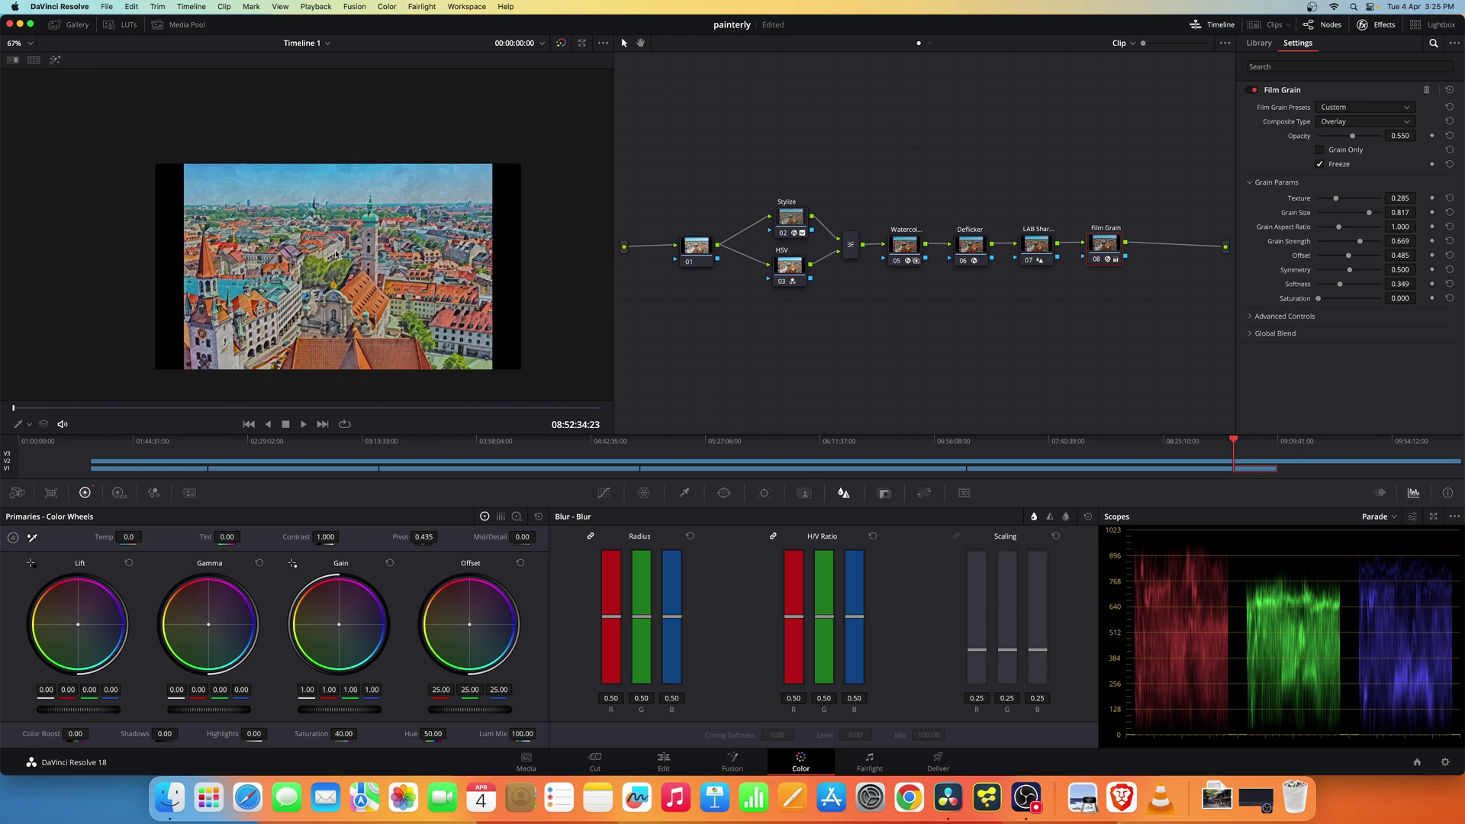
scroll(338, 259, "up", 3)
scroll(338, 260, "up", 4)
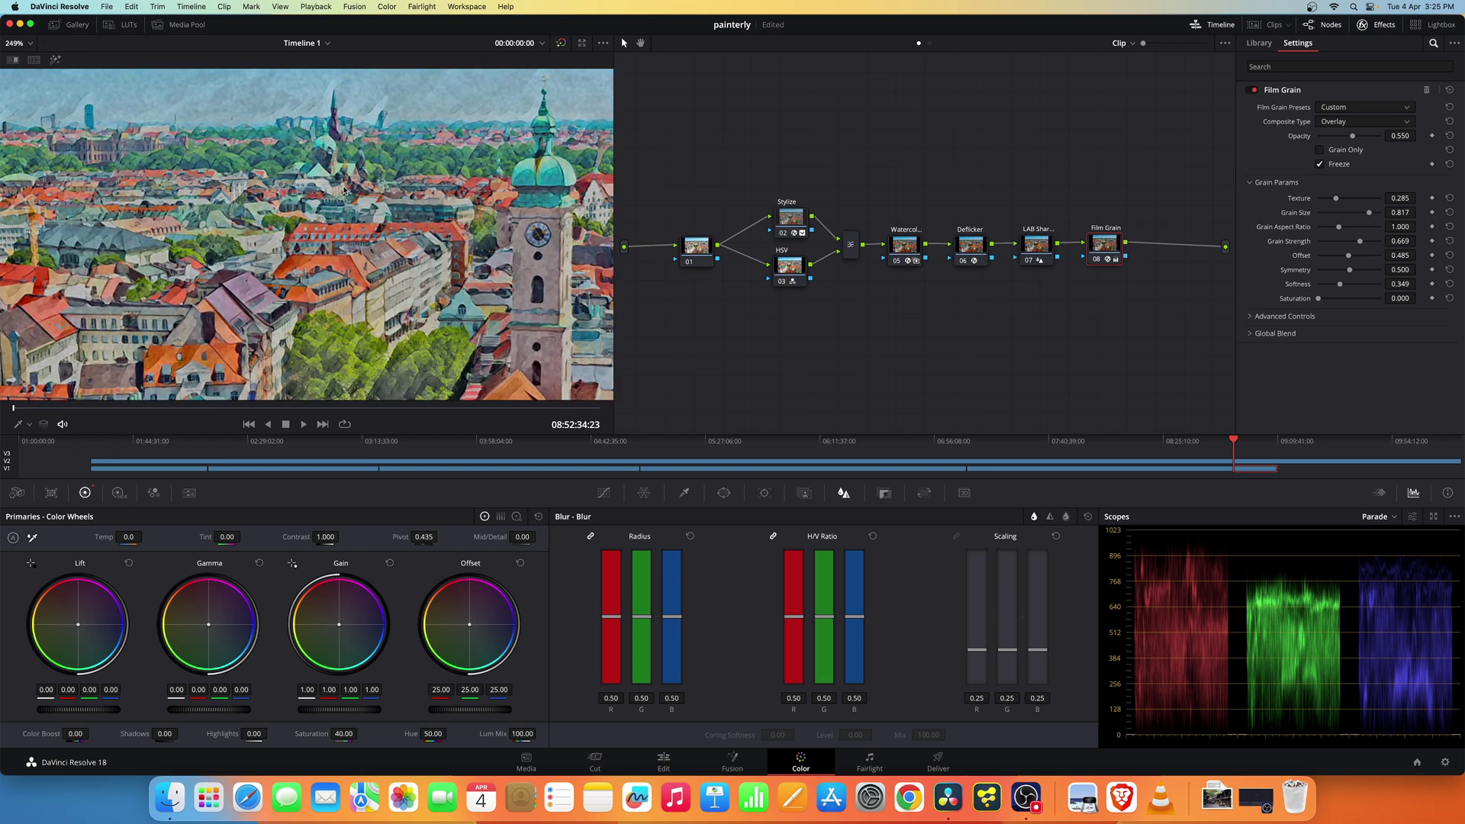
scroll(428, 275, "up", 2)
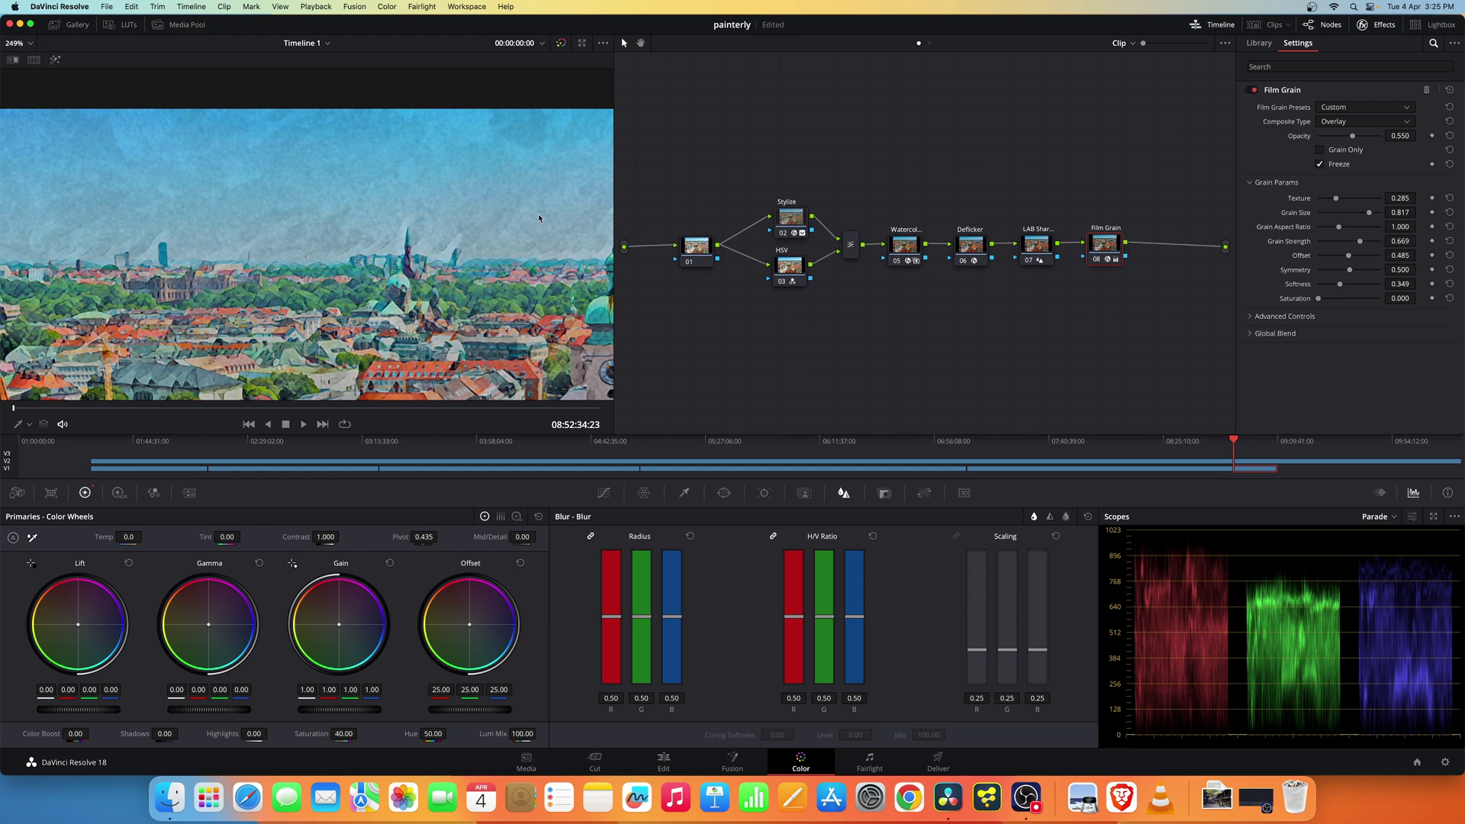
scroll(538, 217, "down", 5)
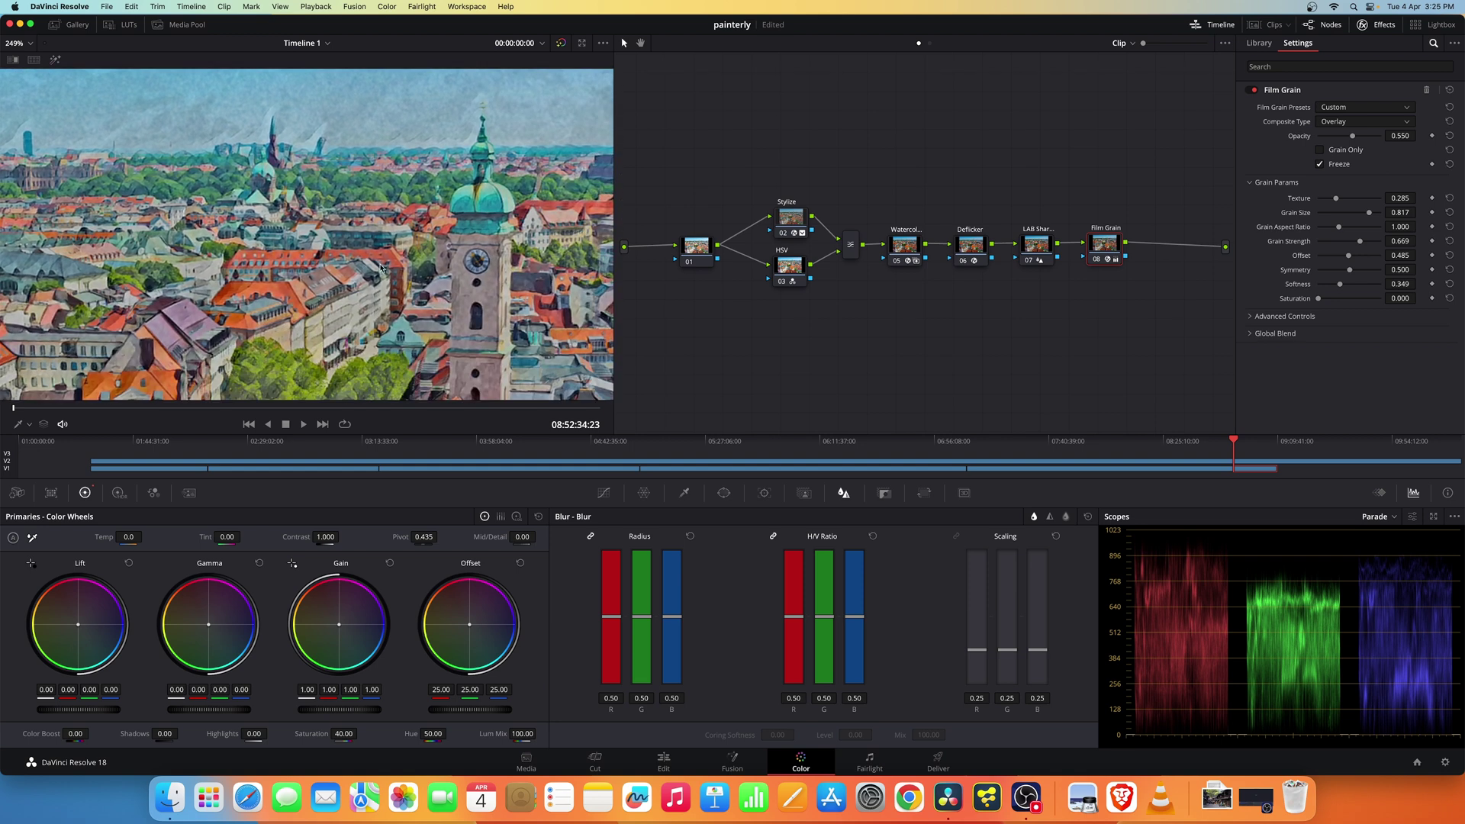
scroll(381, 269, "down", 5)
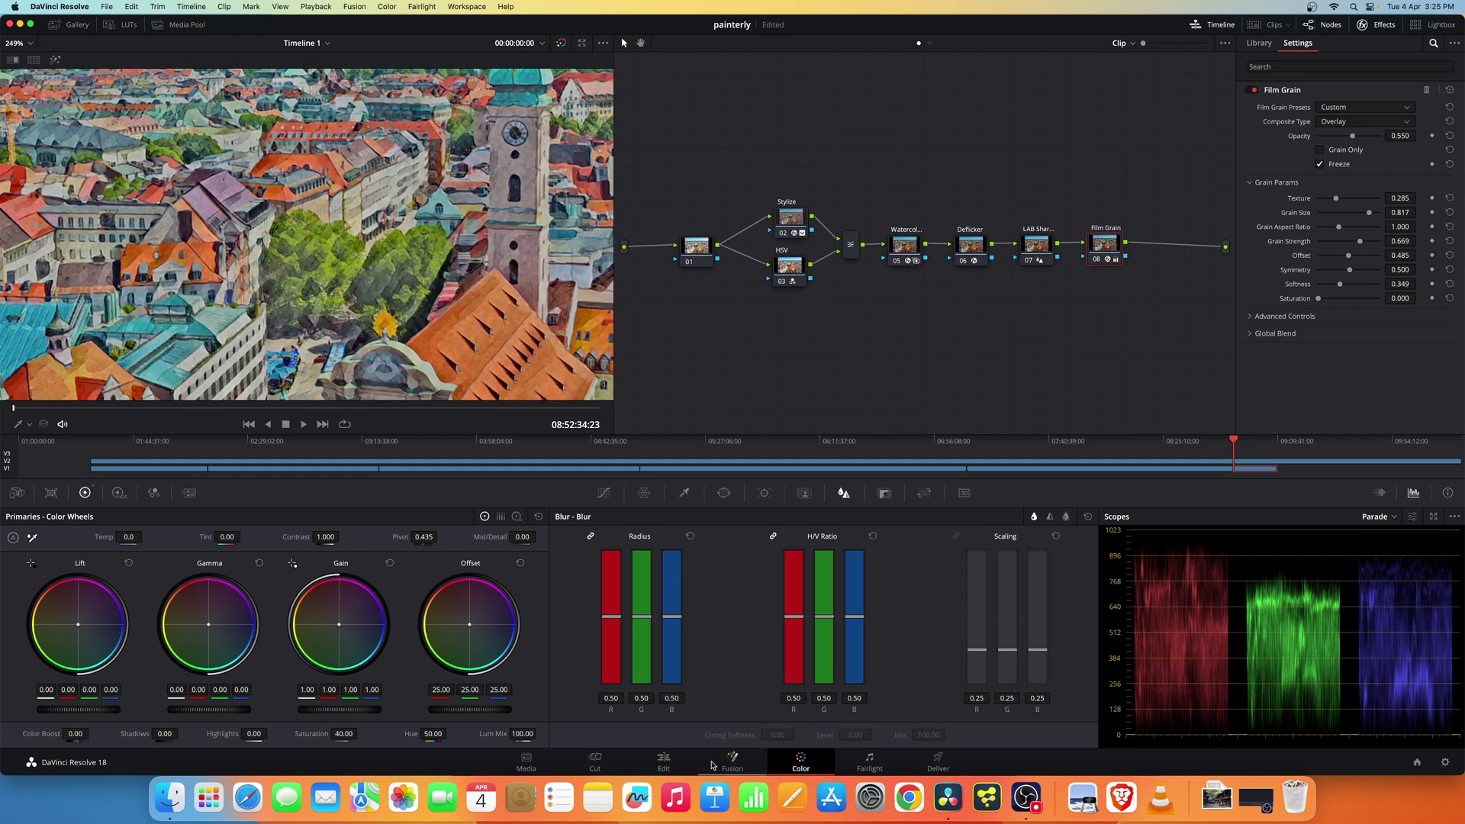
- Search 'adj' in Effects and place an Adjustment Clip on Video 3 over city.jpg
left_click(664, 762)
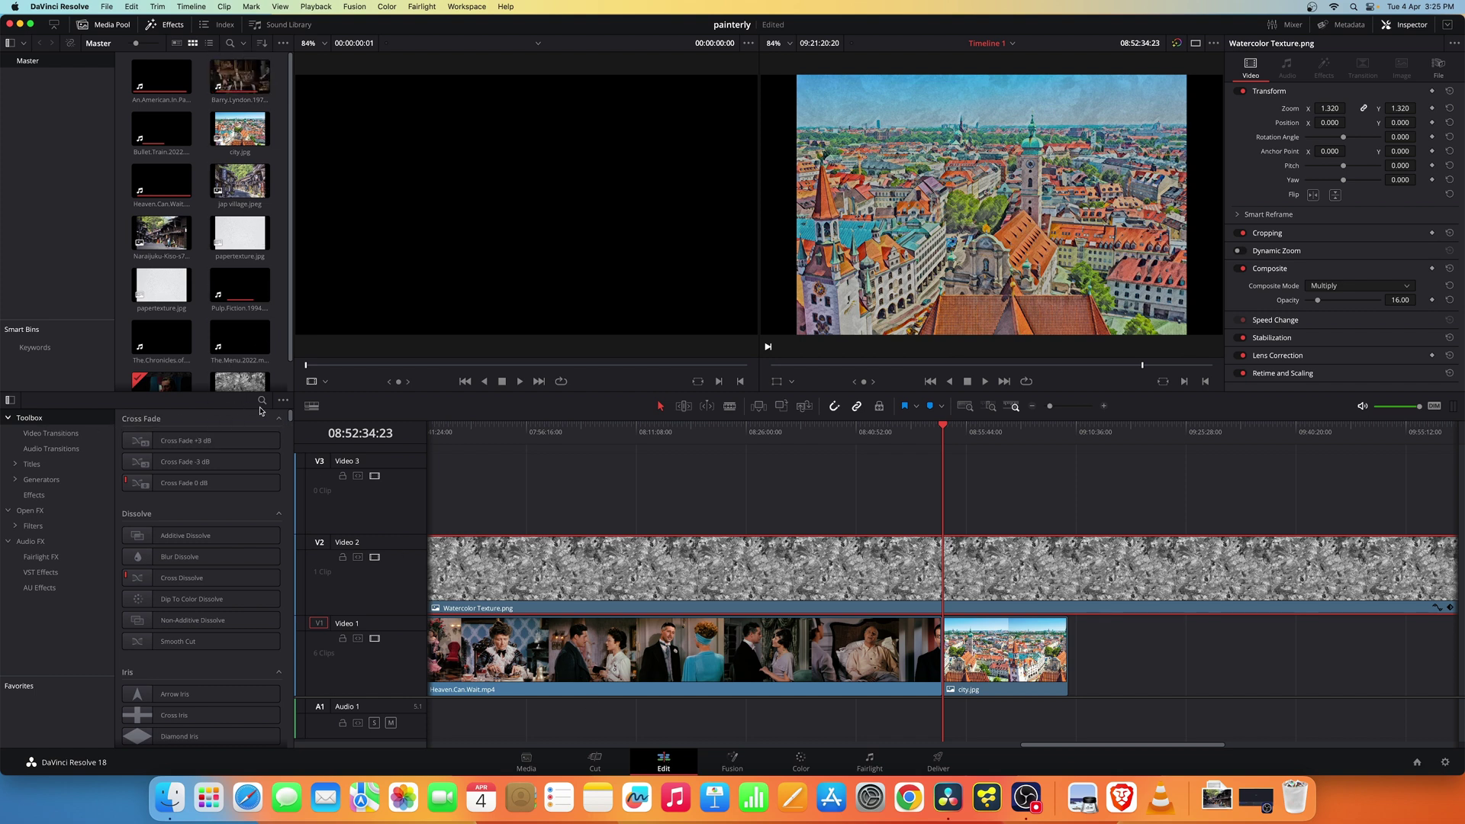
left_click(262, 401)
type("adj")
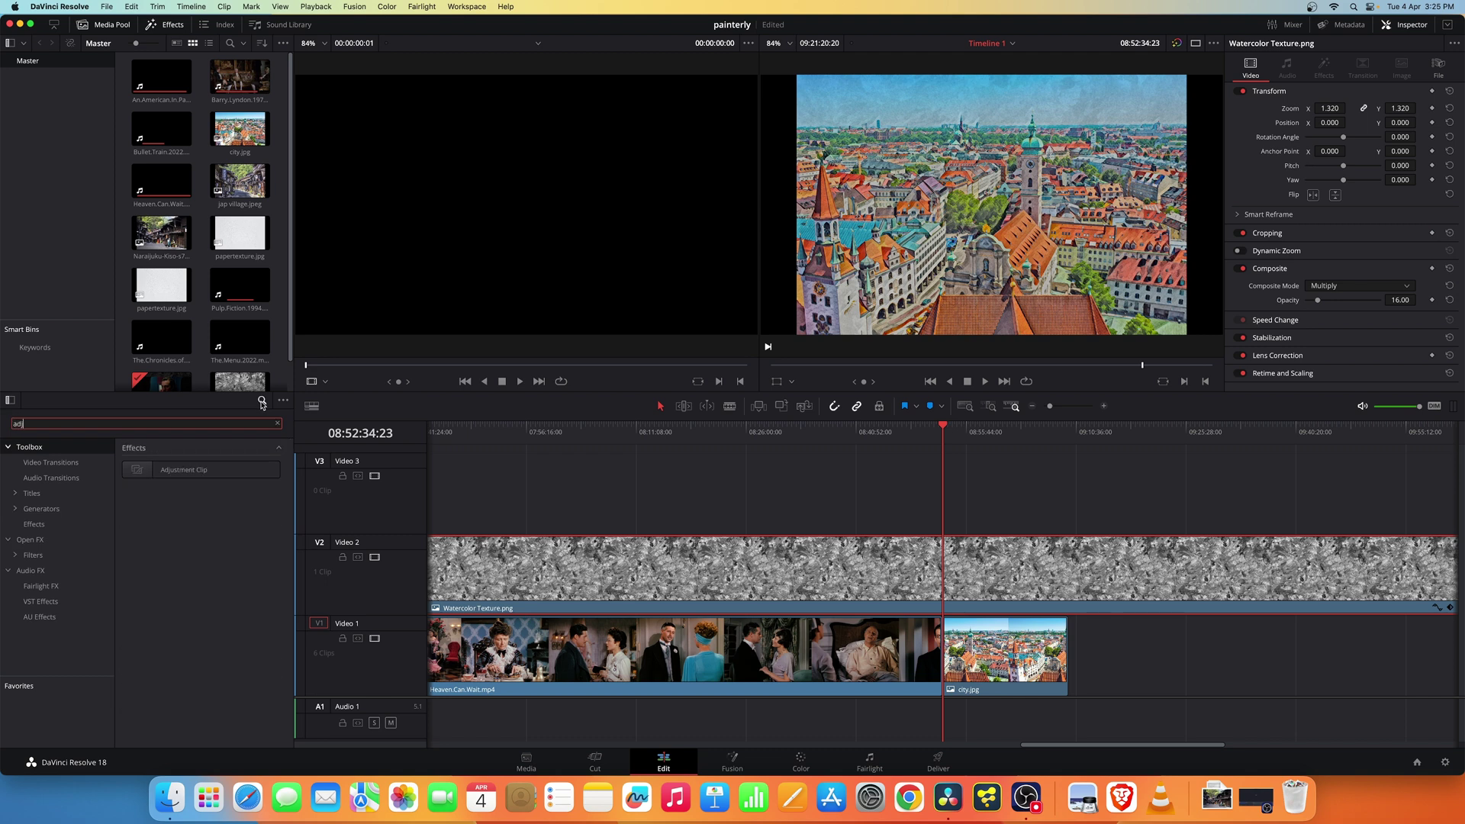
left_click_drag(199, 471, 1026, 514)
left_click(987, 494)
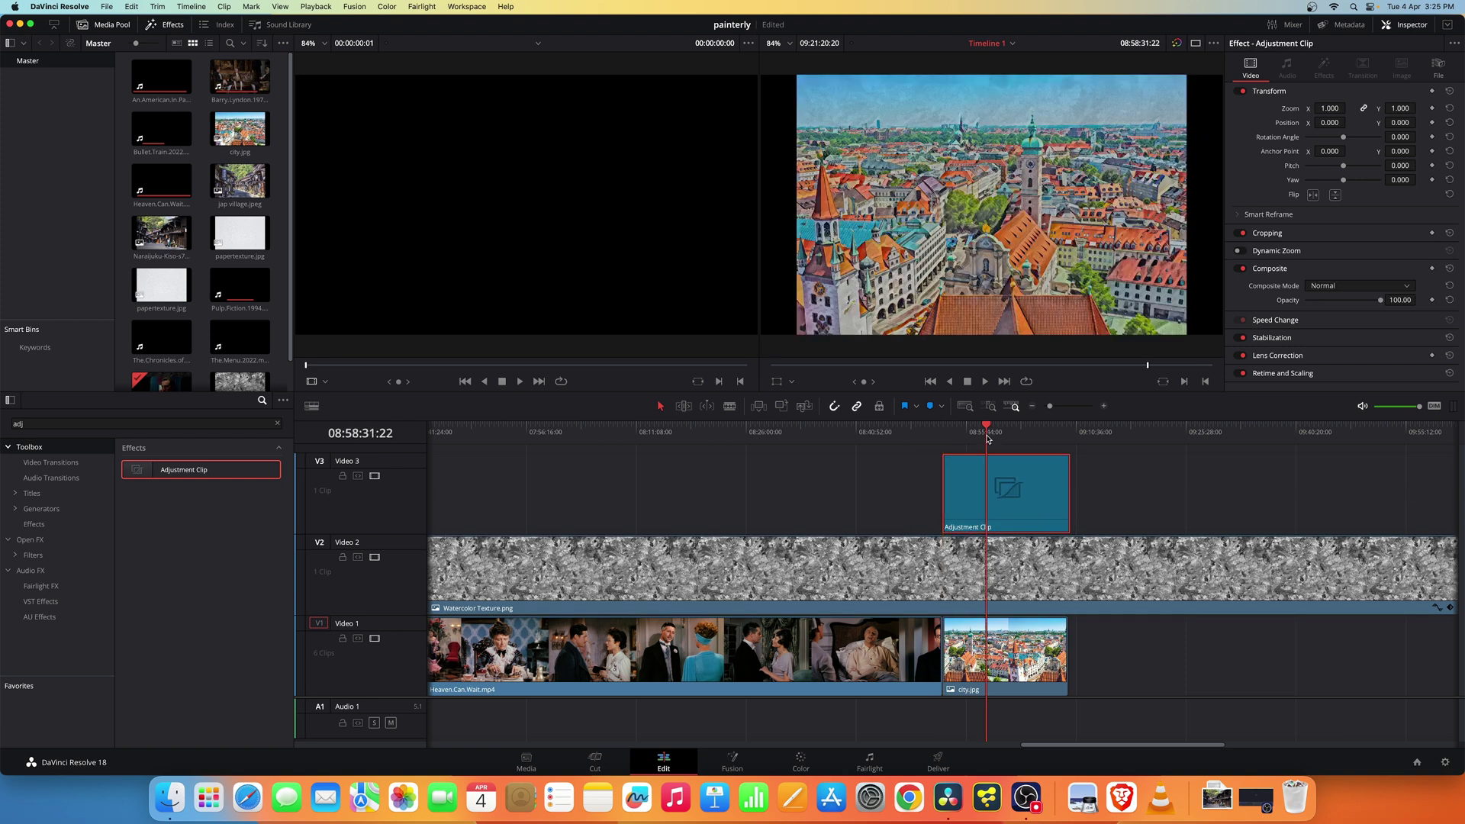
- Open the adjustment clip in Fusion and add papertexture.jpg from Finder as a new media input
left_click(732, 760)
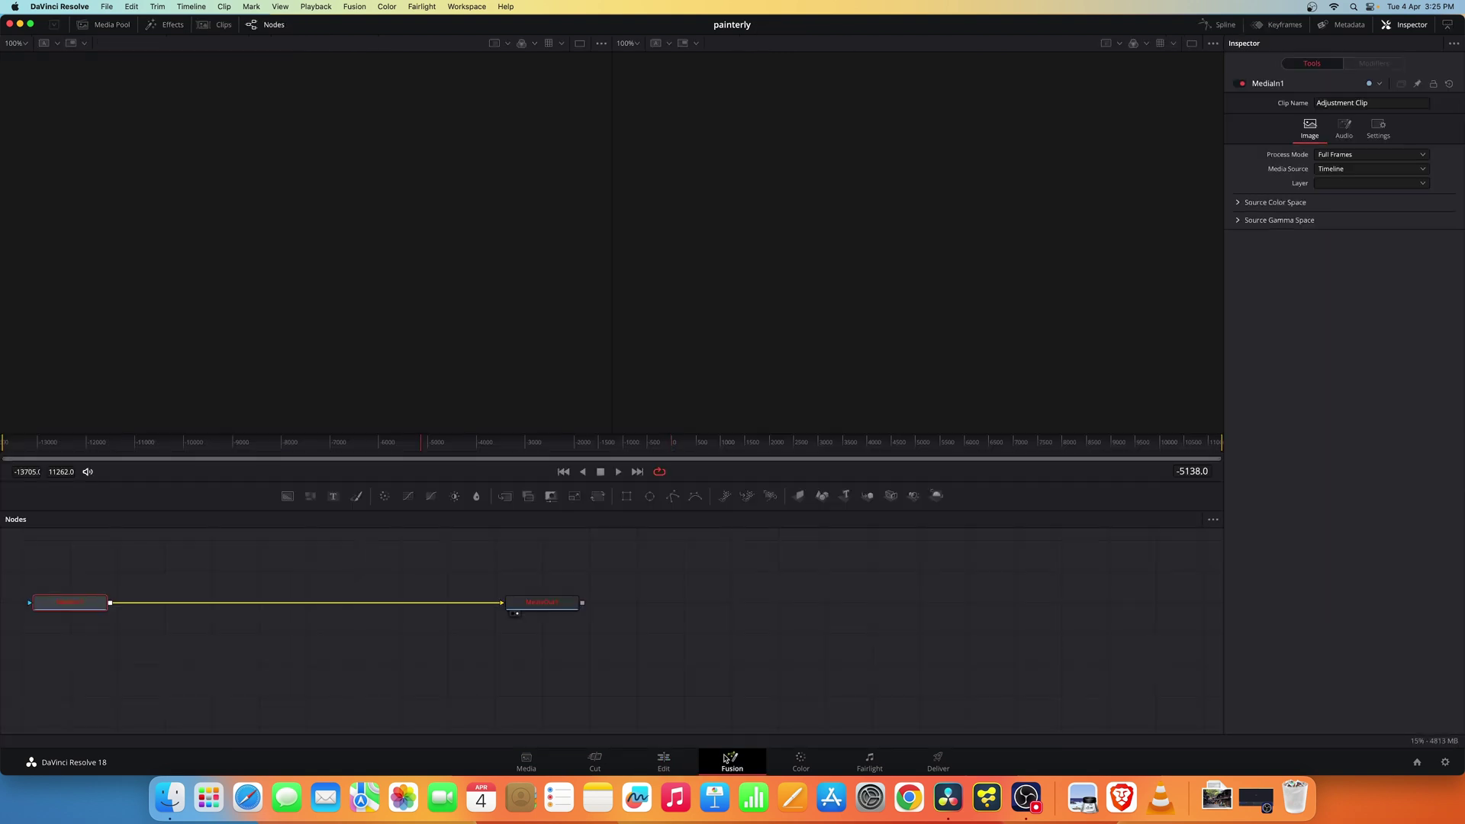
left_click(169, 798)
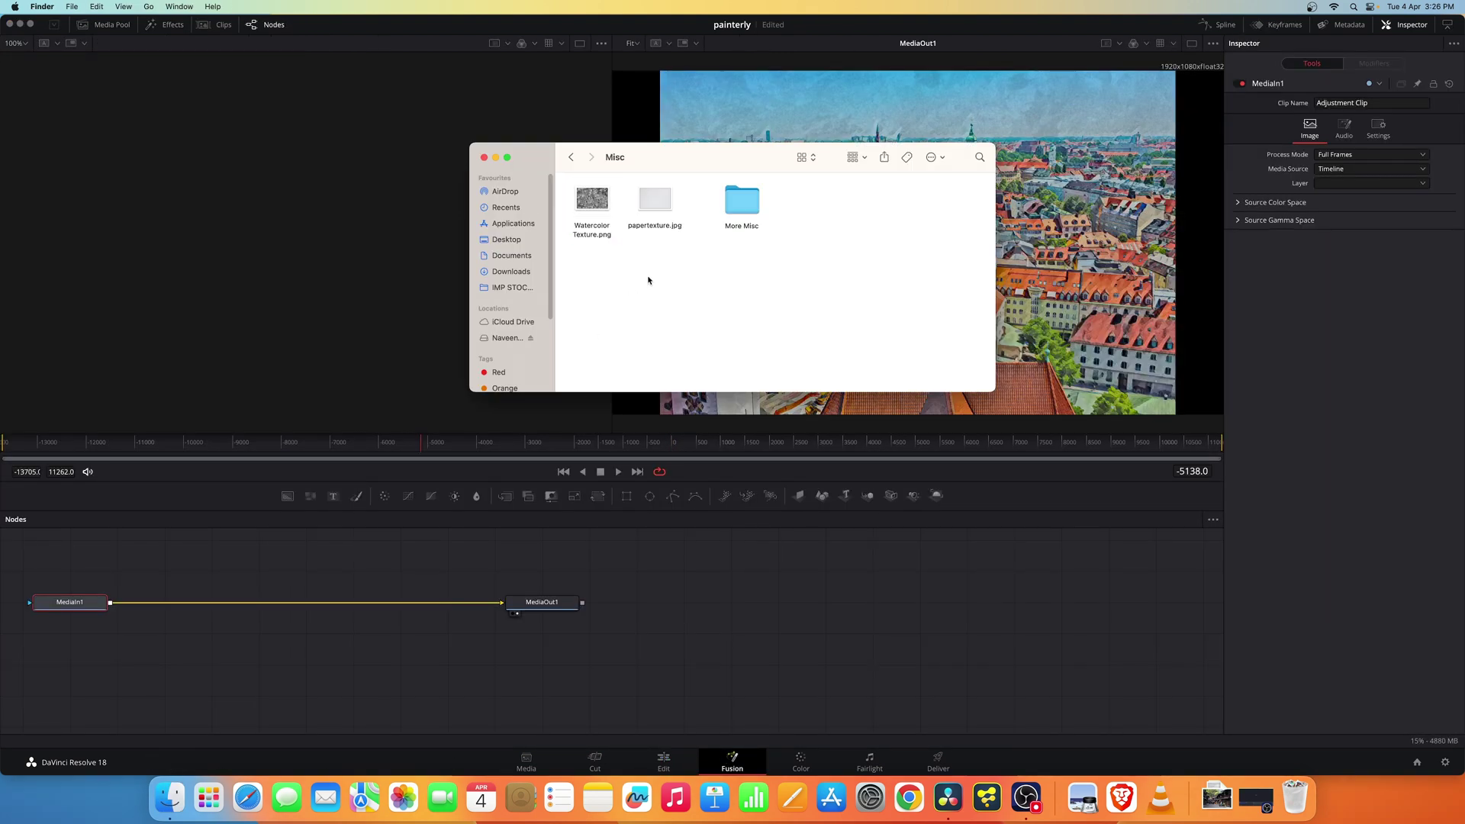
left_click_drag(667, 227, 296, 573)
left_click(272, 631)
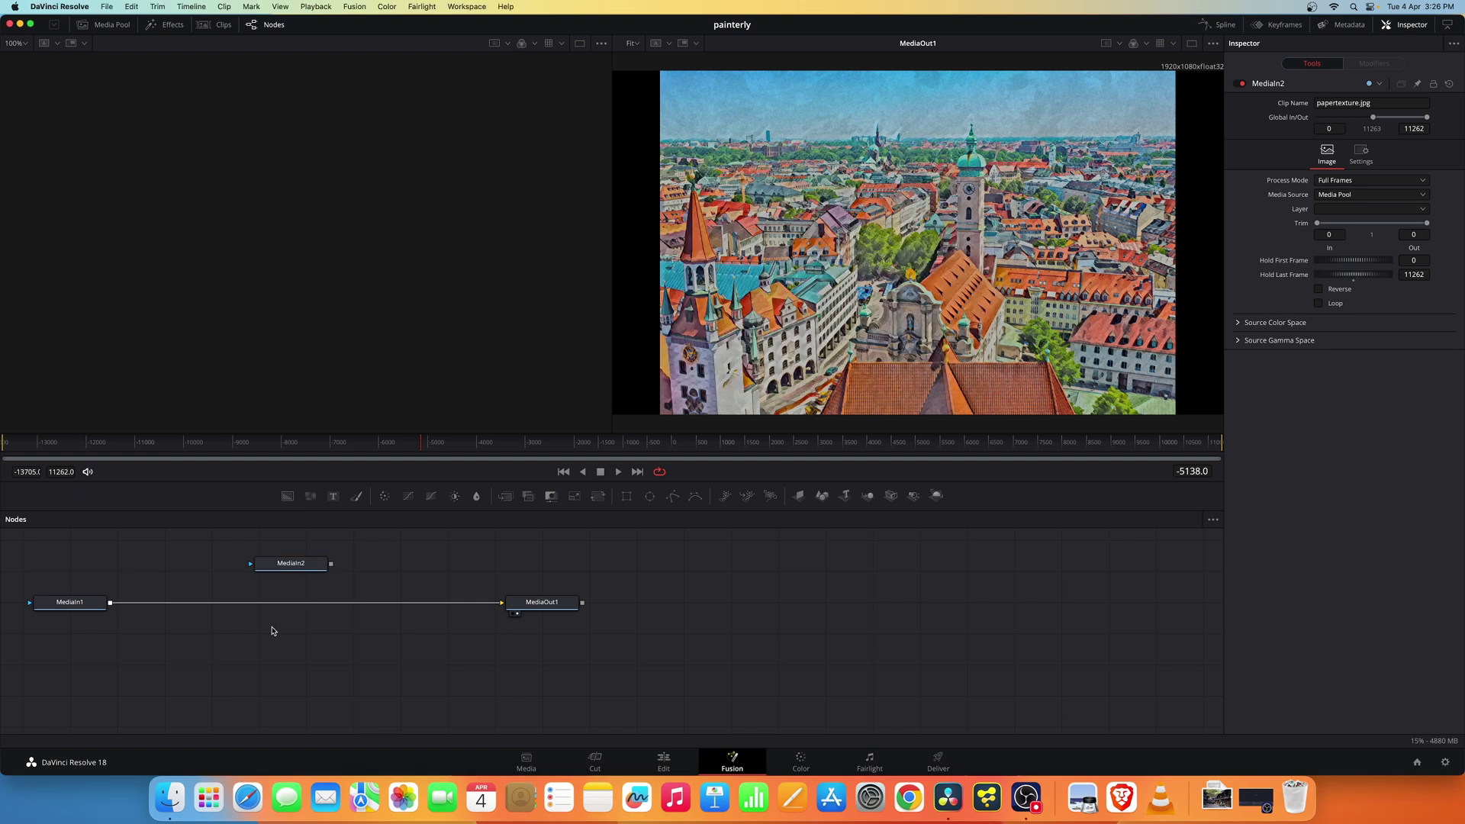
- Insert a Displace node between MediaIn1 and MediaOut1 and loop the texture from Global In -13700
key("shift+space")
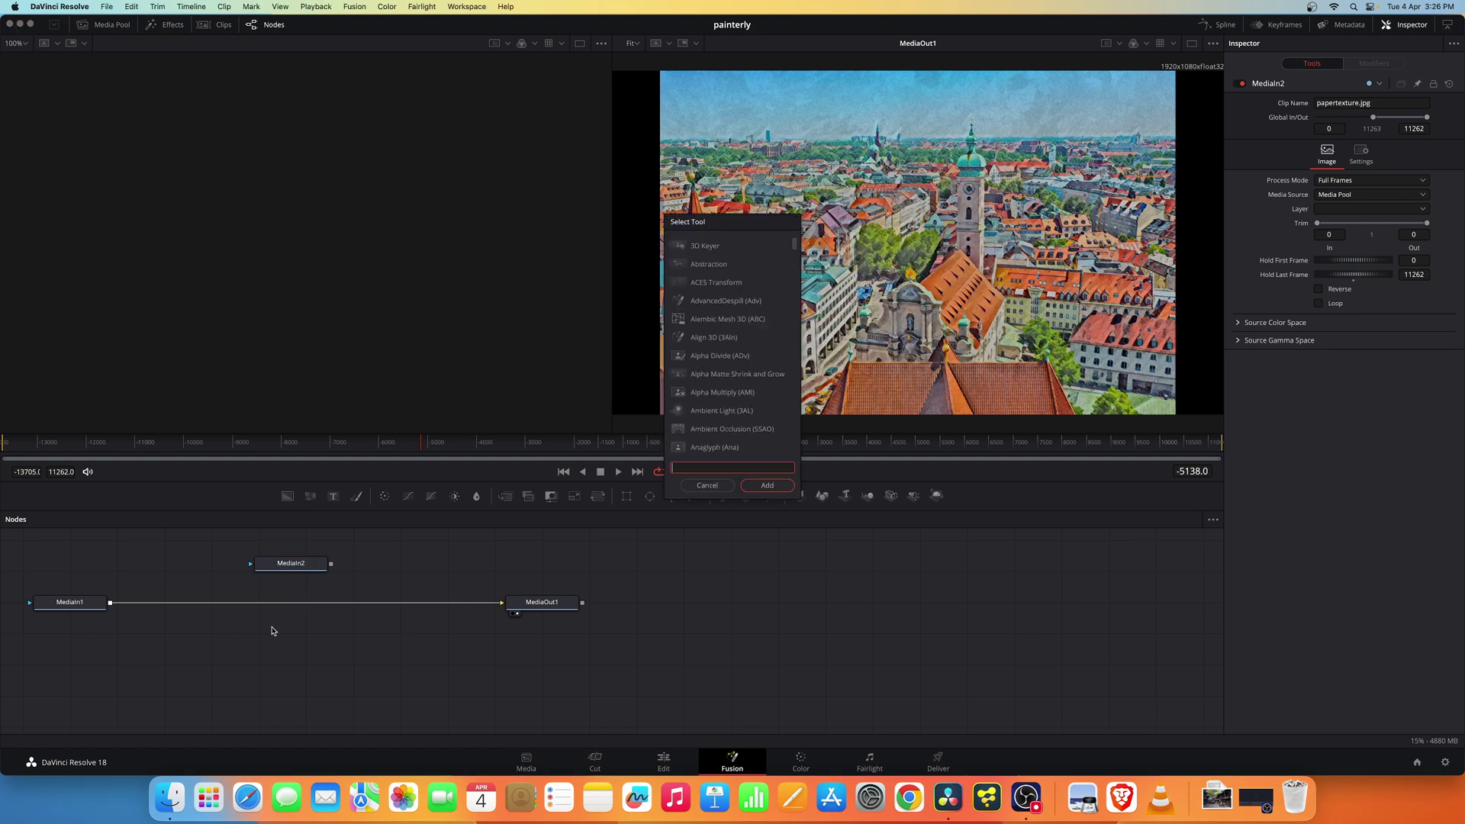
type("disp")
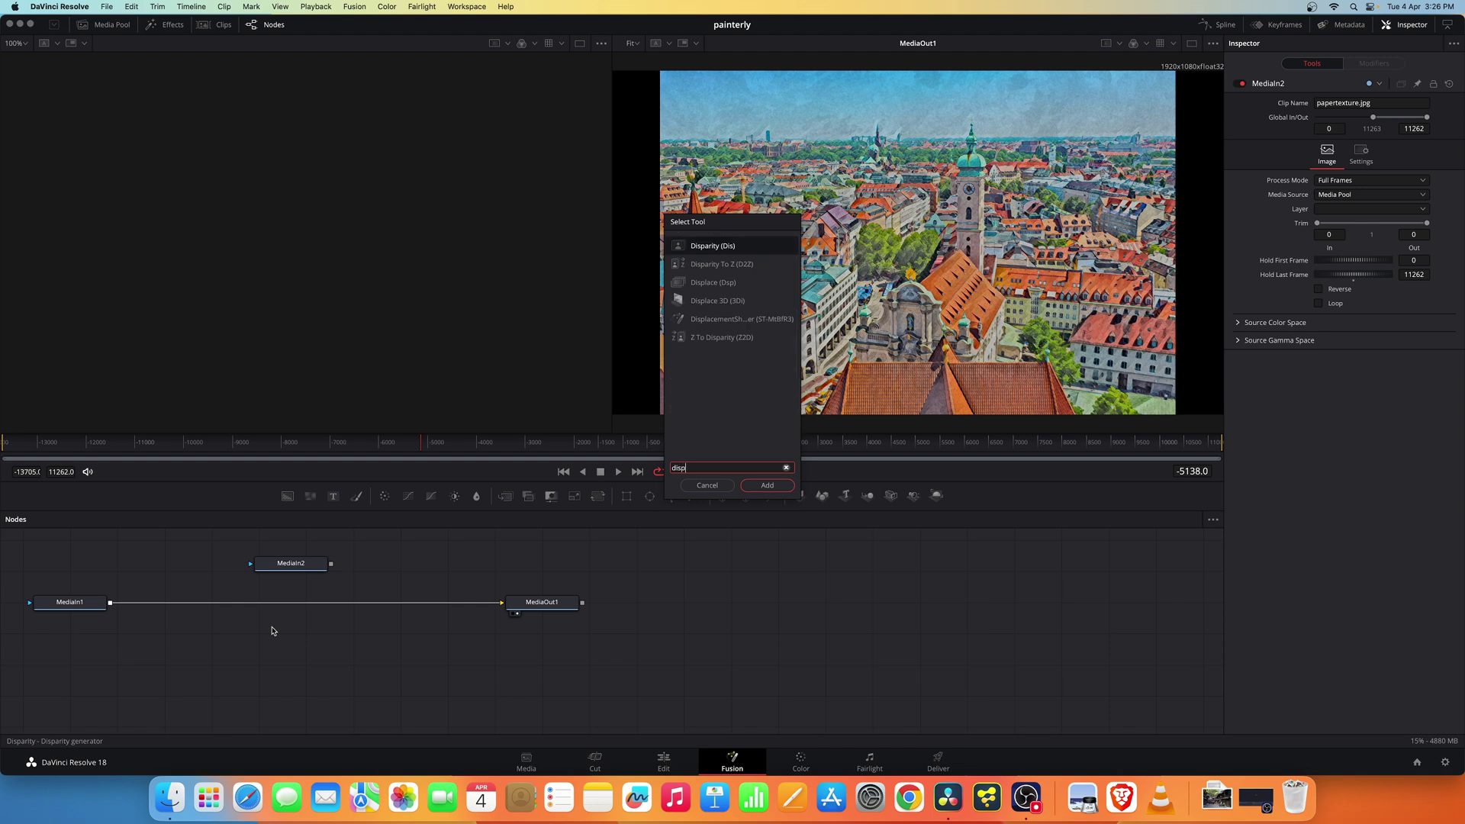
key("Down")
key("Down")
key("Return")
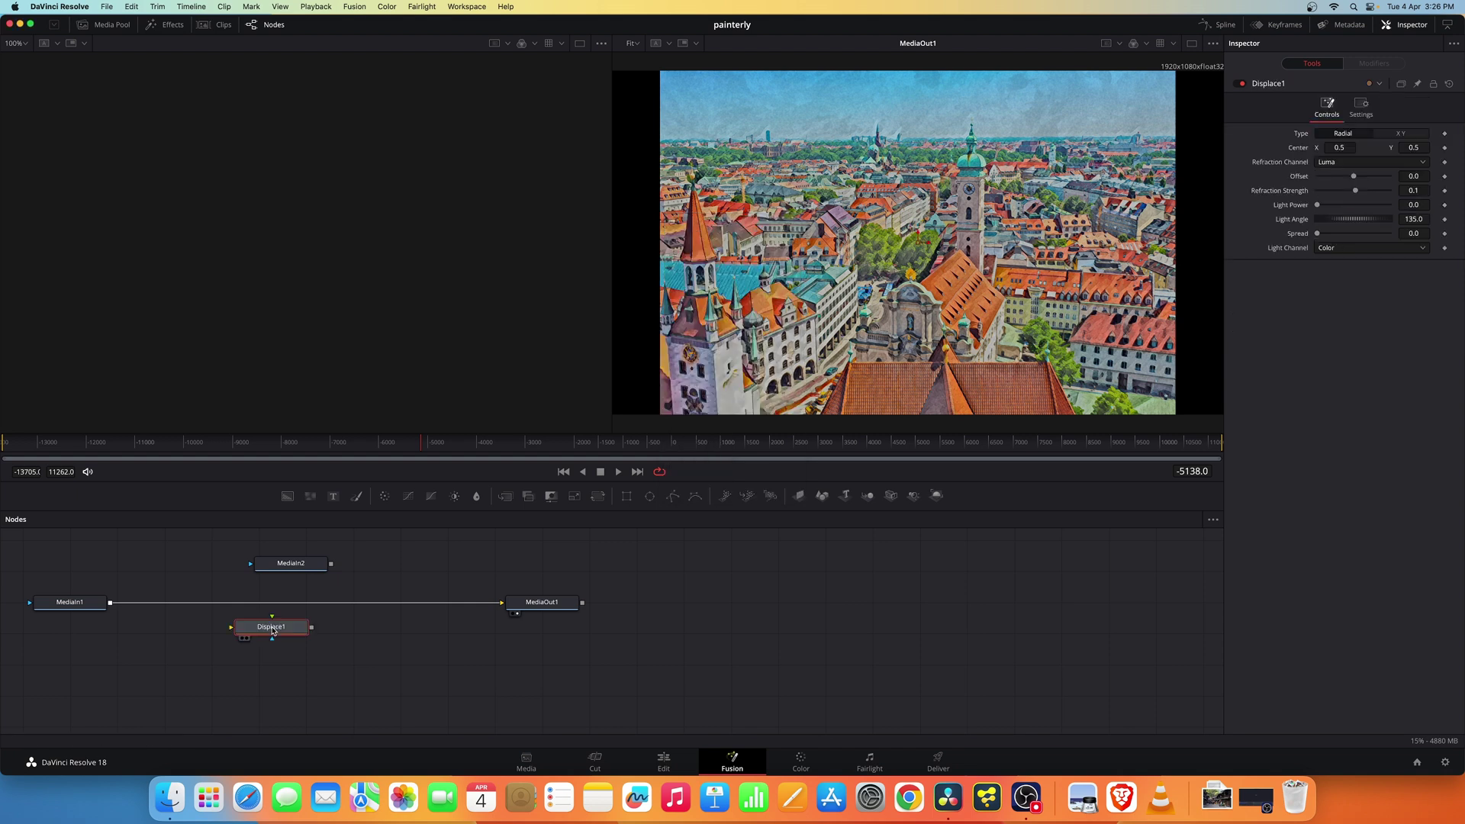
left_click_drag(271, 630, 90, 675)
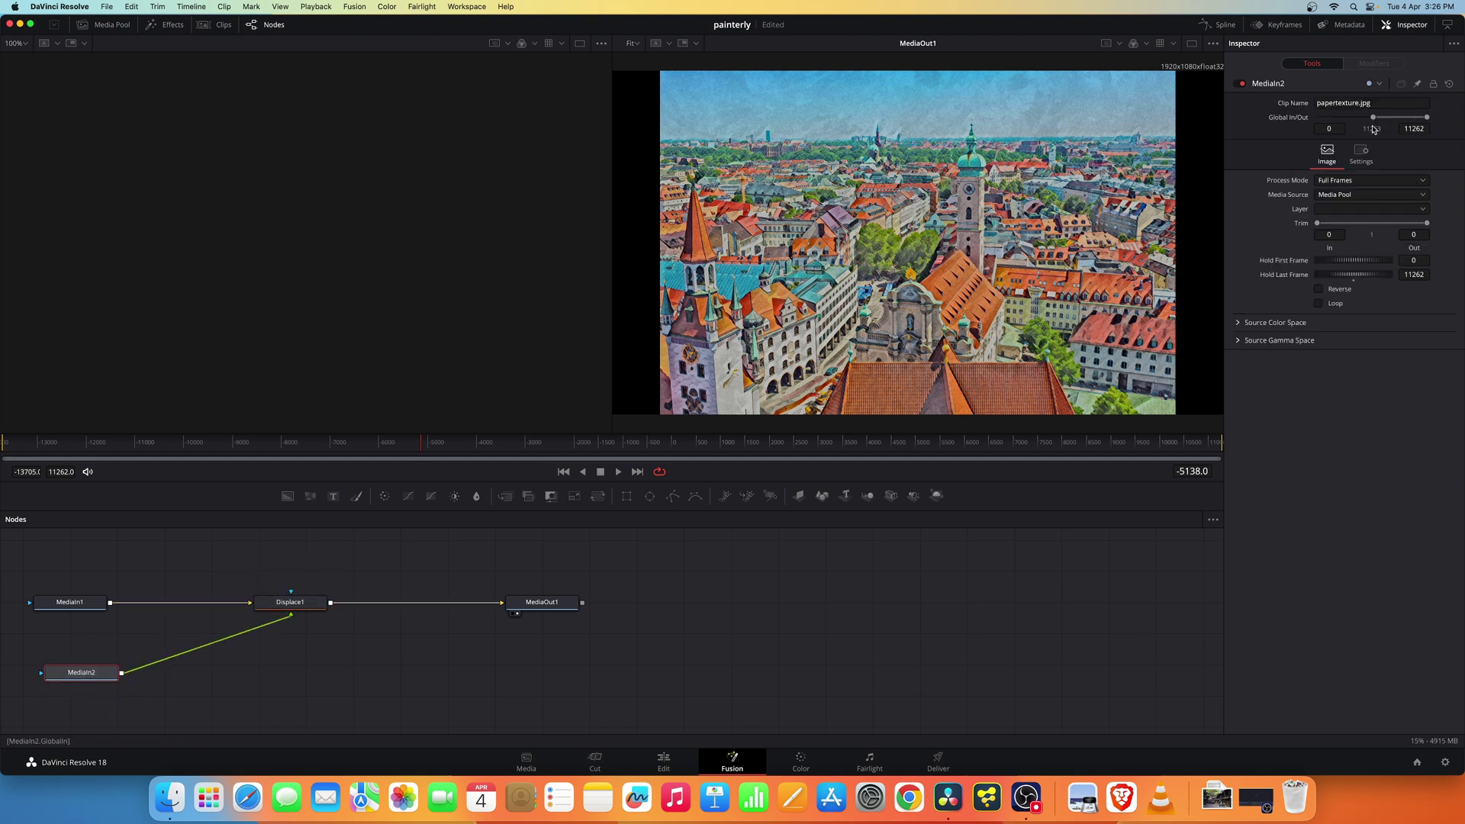
left_click_drag(1372, 118, 1317, 119)
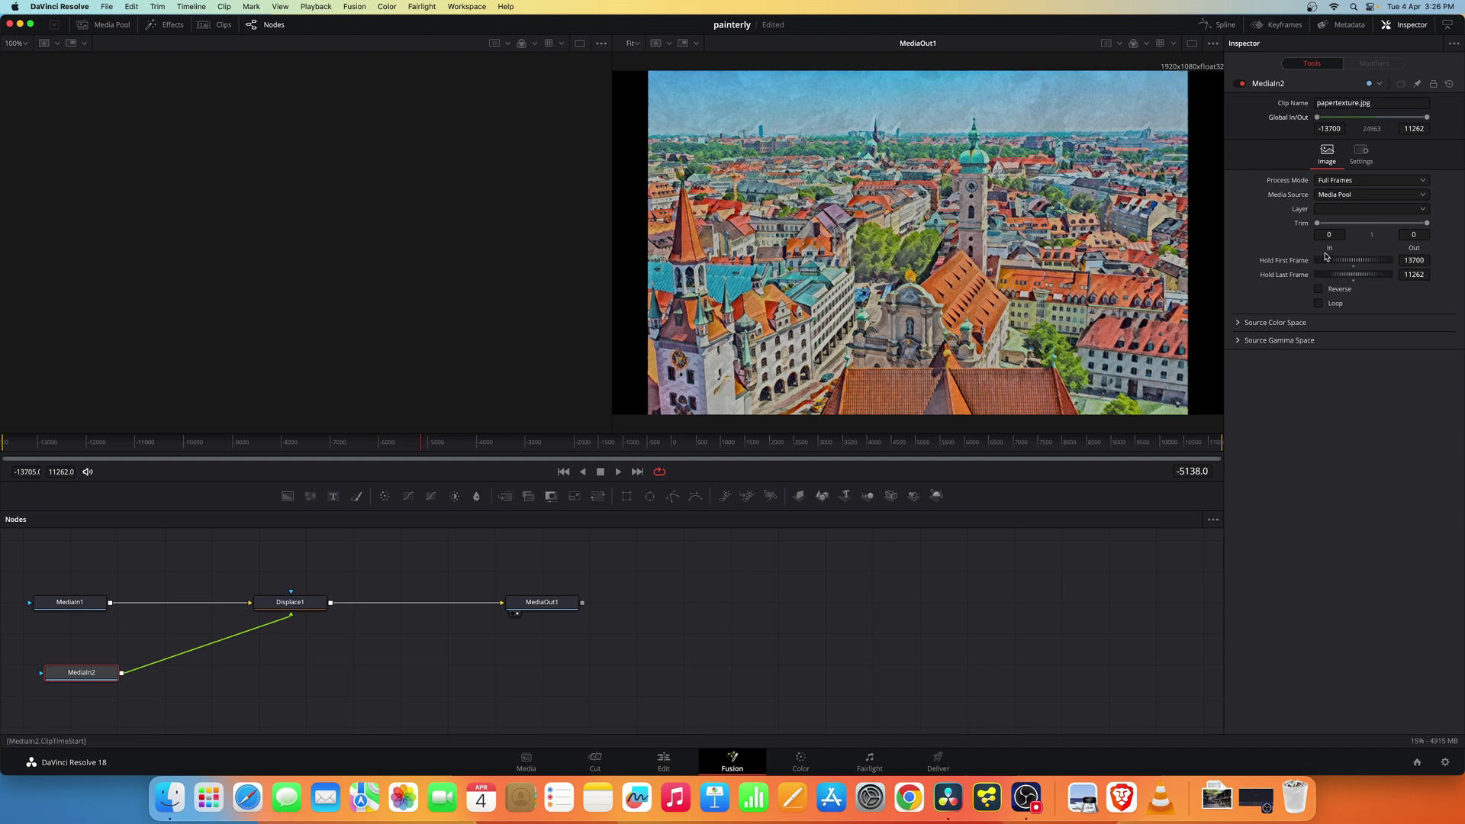
left_click(1321, 306)
left_click(303, 609)
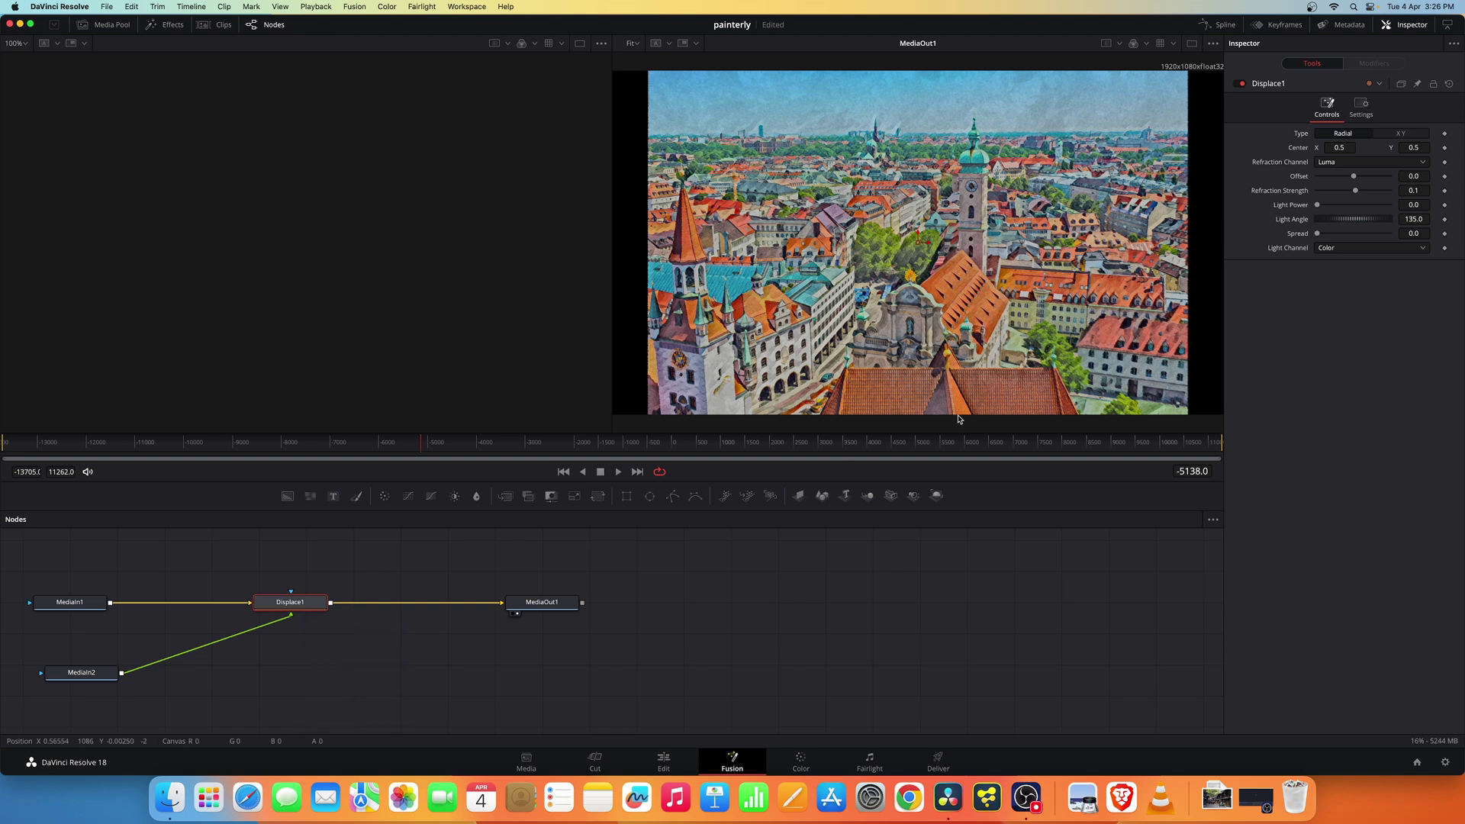
- Set Displace1 to XY type with Light Power 1.134 and Light Angle 275.9
left_click(1414, 136)
scroll(913, 123, "up", 5)
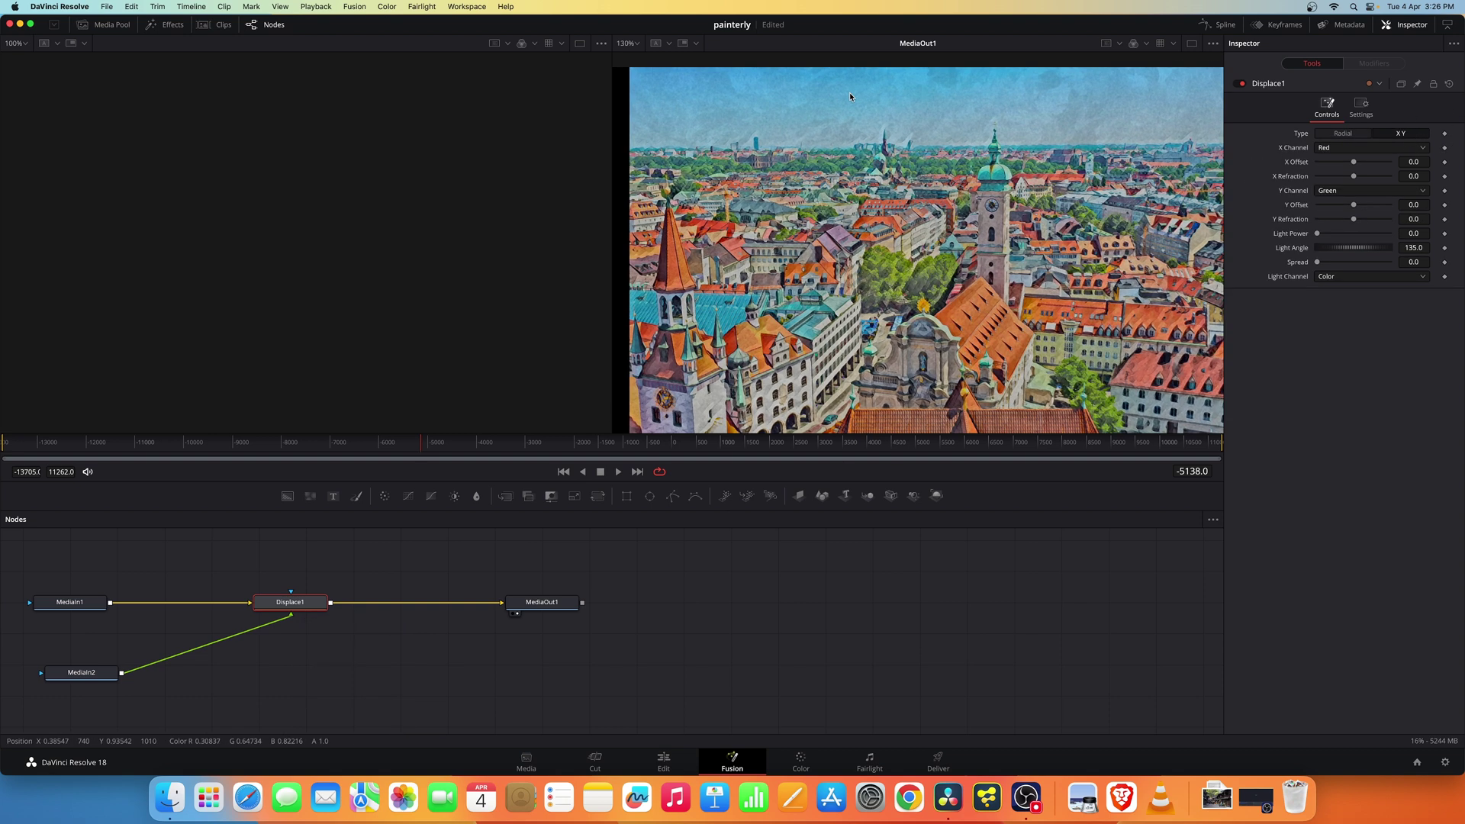
scroll(914, 123, "up", 5)
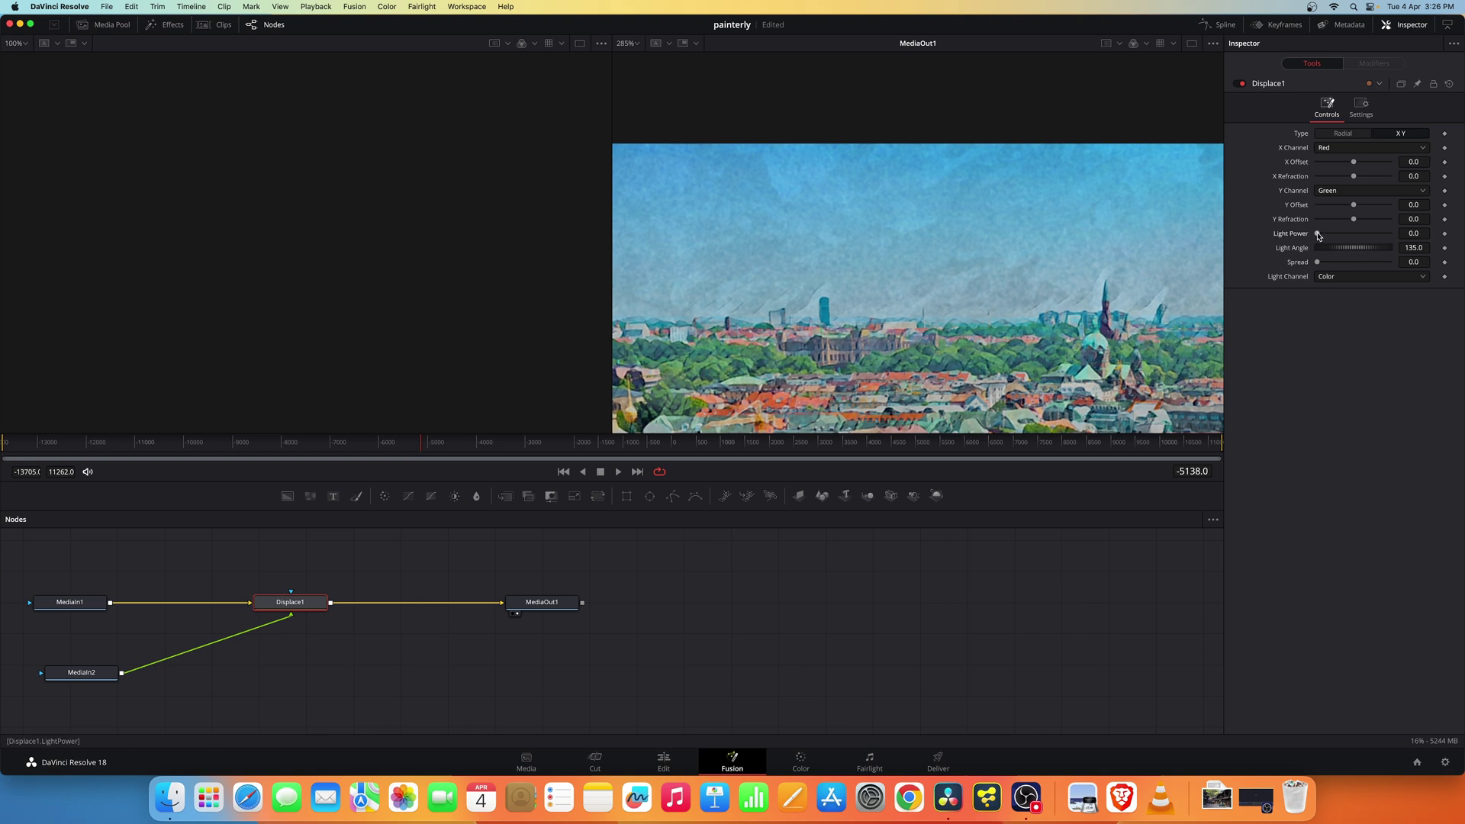
mouse_move(1318, 236)
left_mouse_down()
mouse_move(1362, 237)
mouse_move(1340, 237)
left_mouse_up()
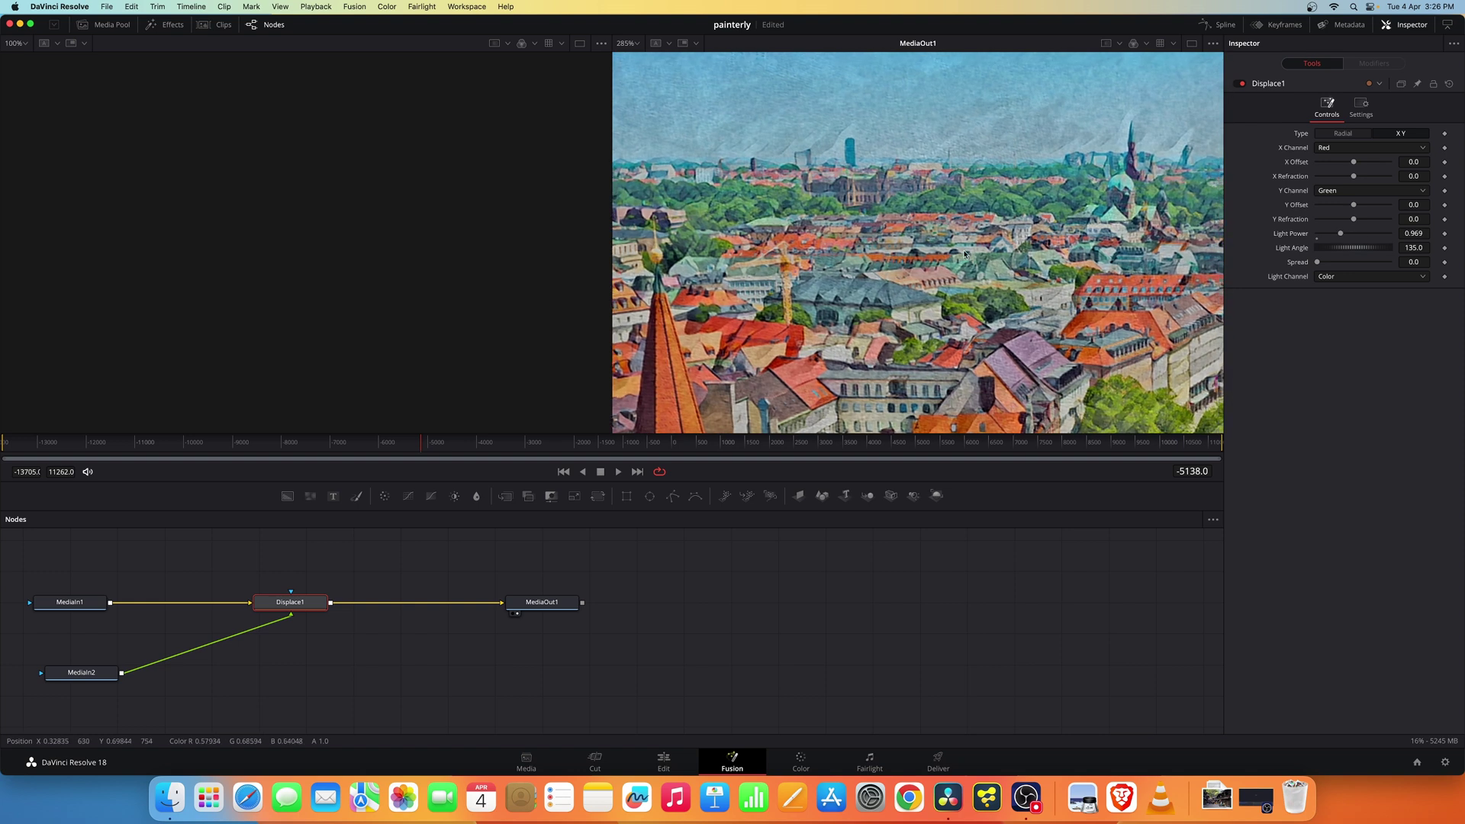
left_click_drag(1341, 233, 1371, 252)
scroll(1088, 297, "up", 5)
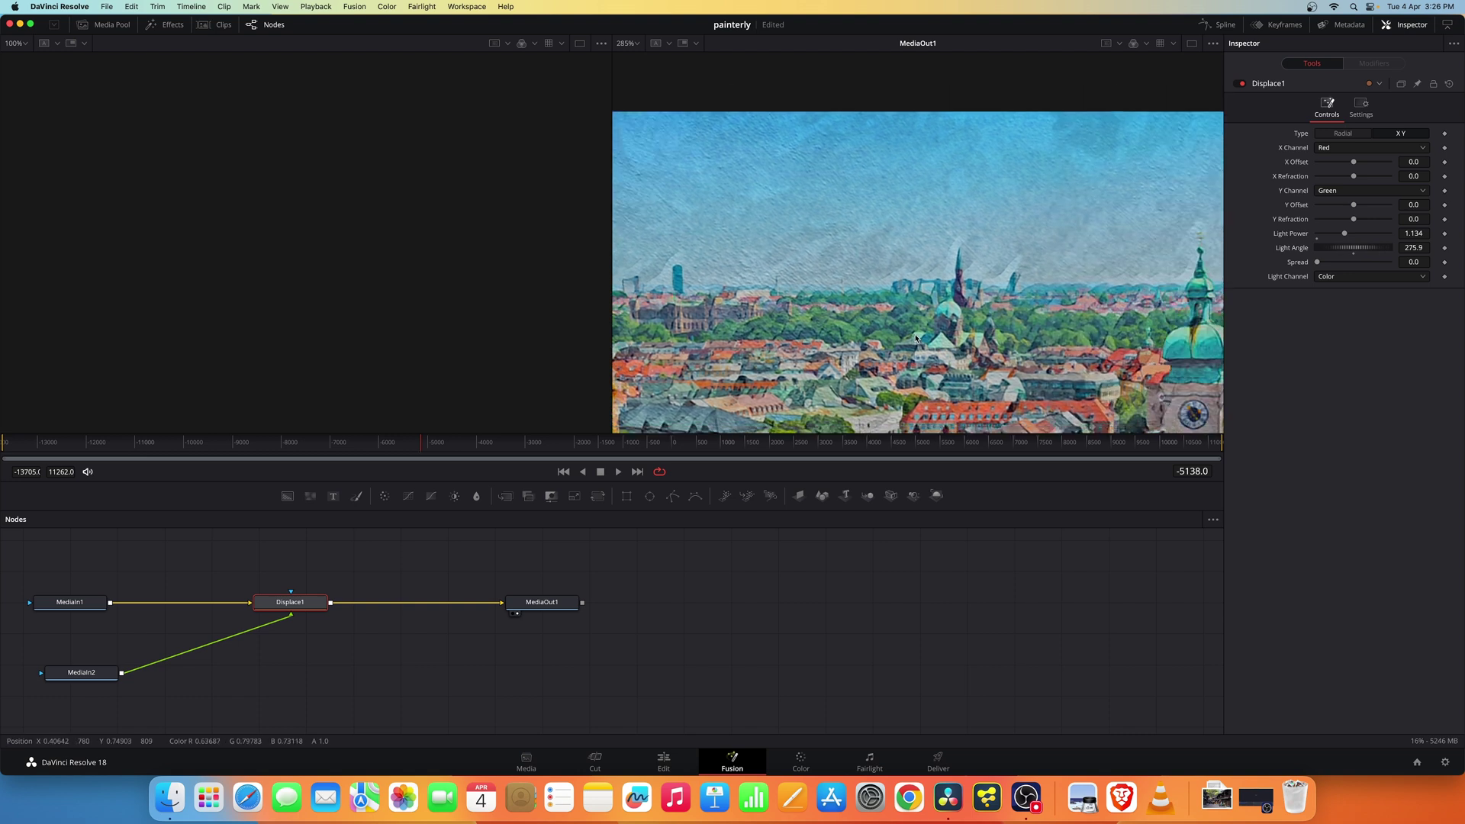
scroll(960, 290, "up", 3)
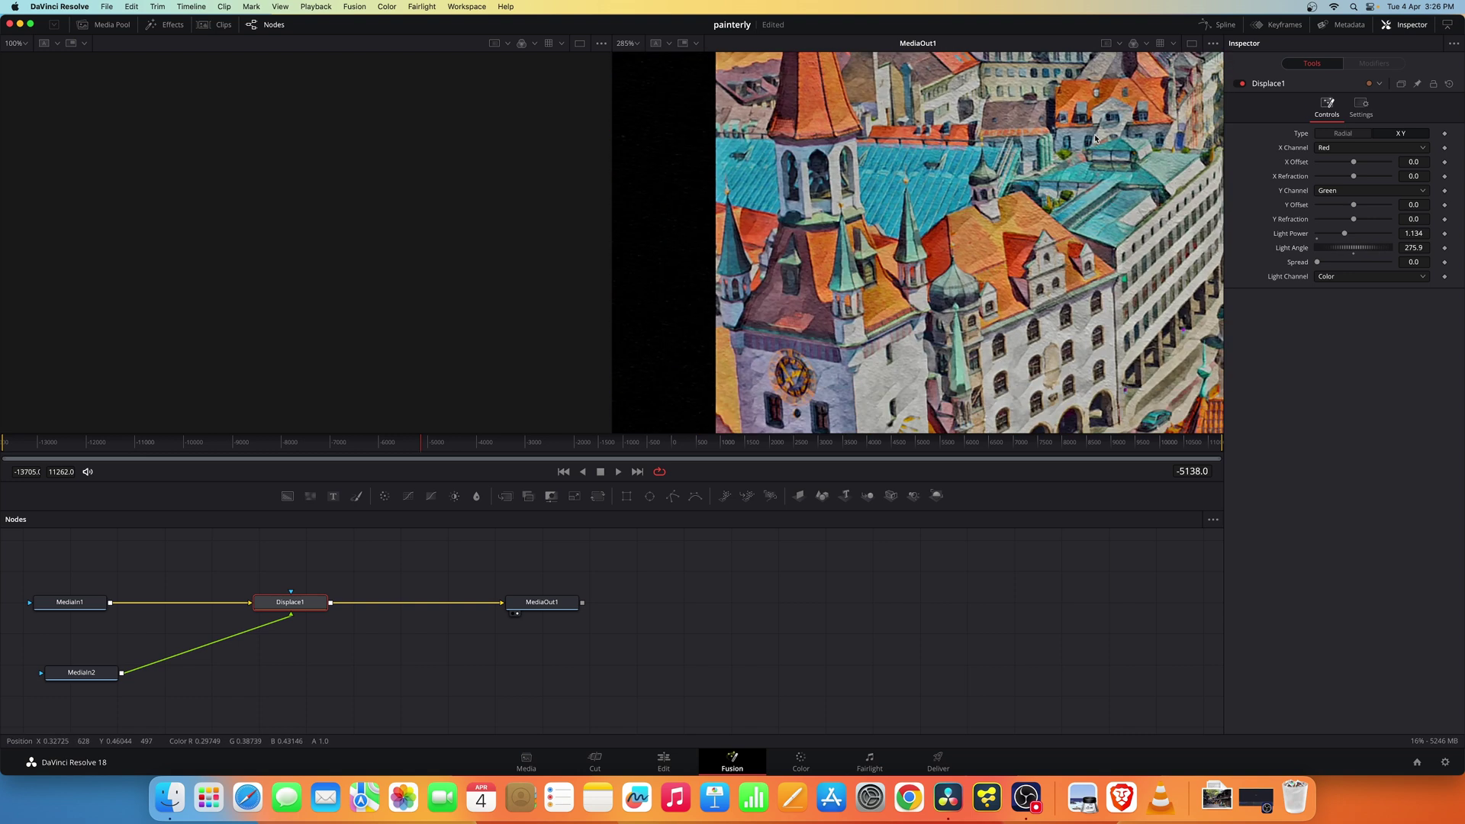
scroll(1008, 259, "right", 3)
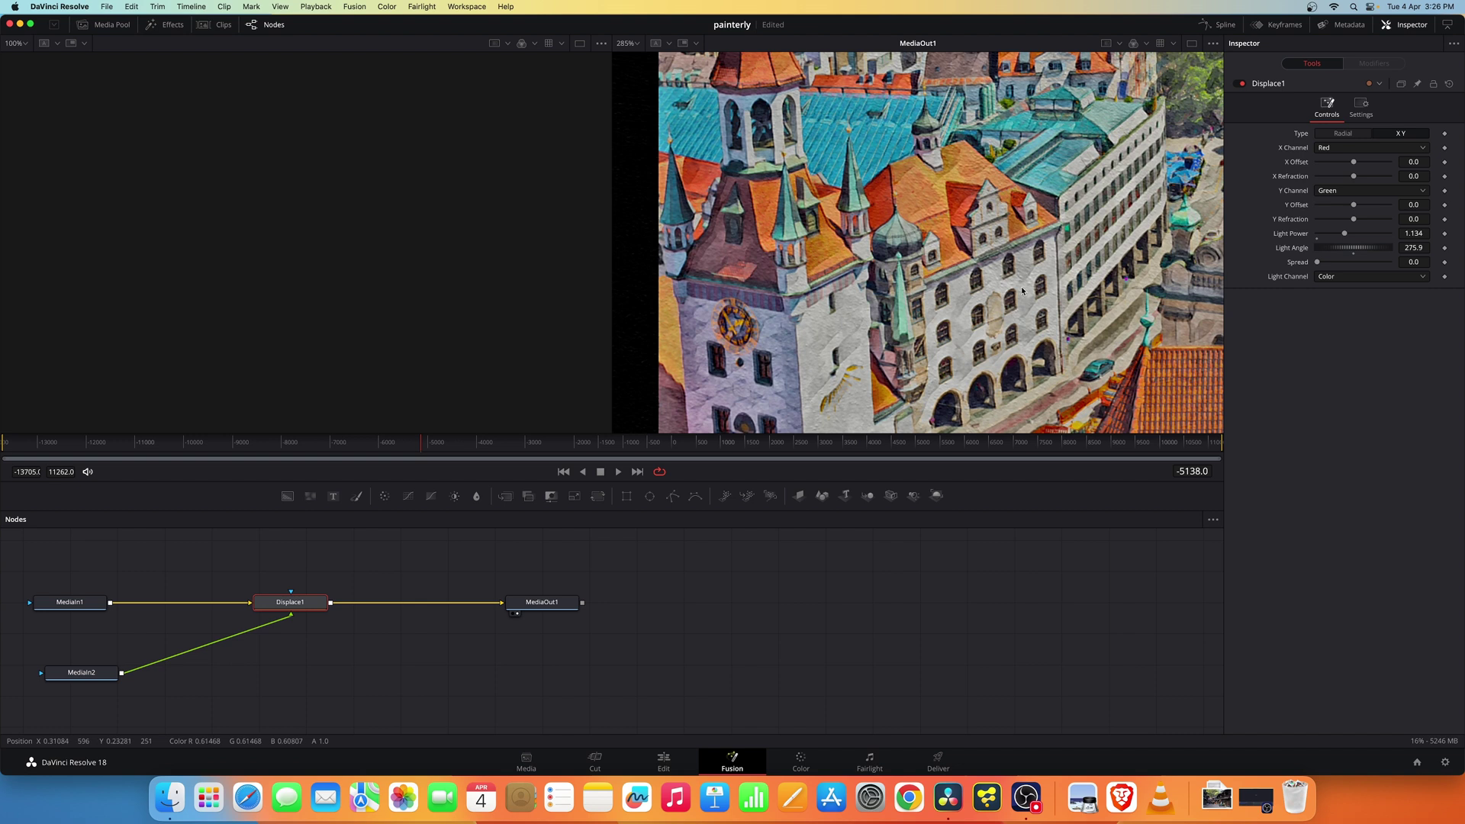
scroll(1014, 252, "right", 4)
scroll(1015, 252, "down", 3)
scroll(981, 269, "up", 5)
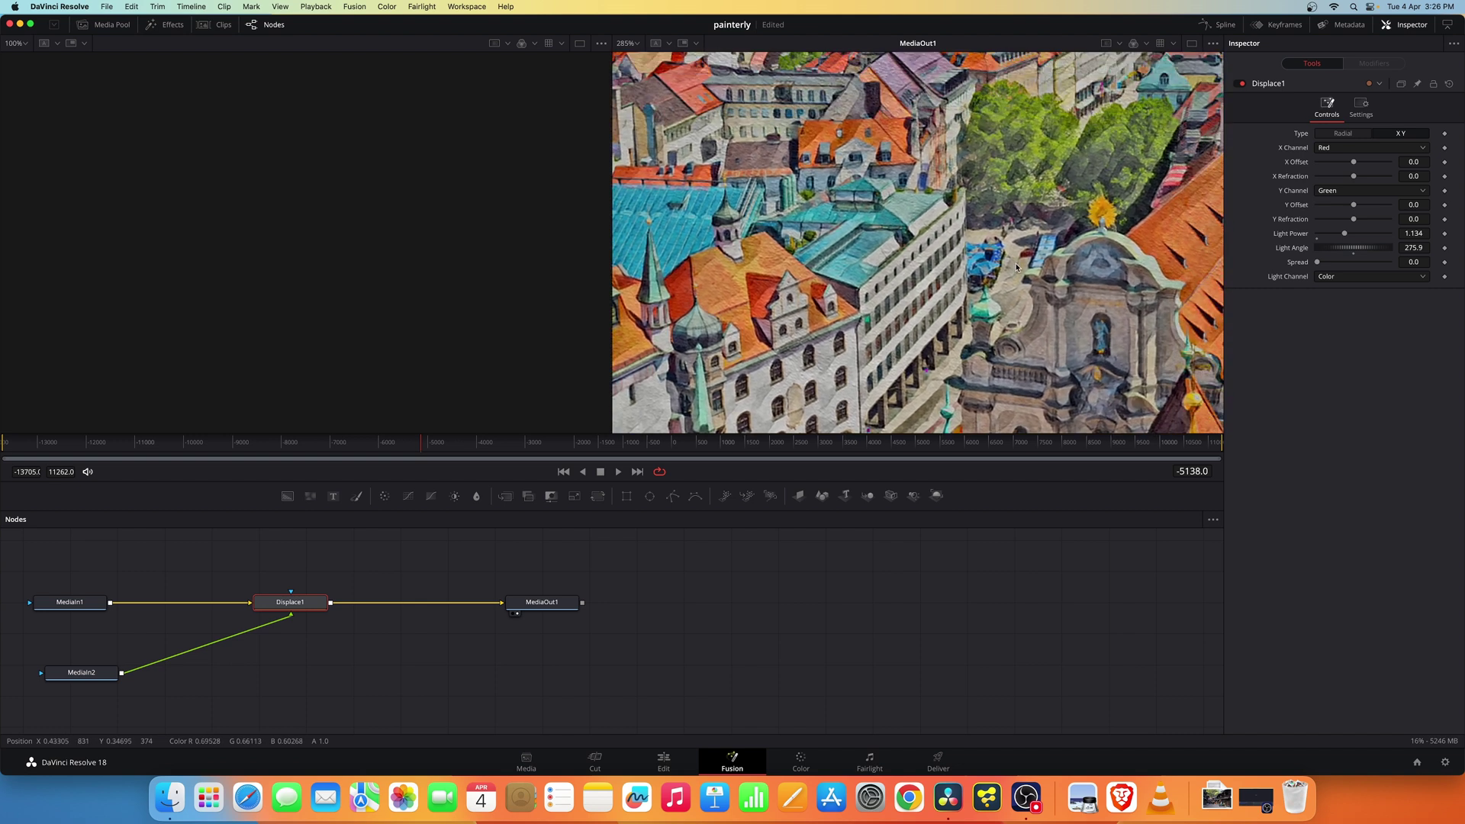
scroll(1036, 297, "up", 3)
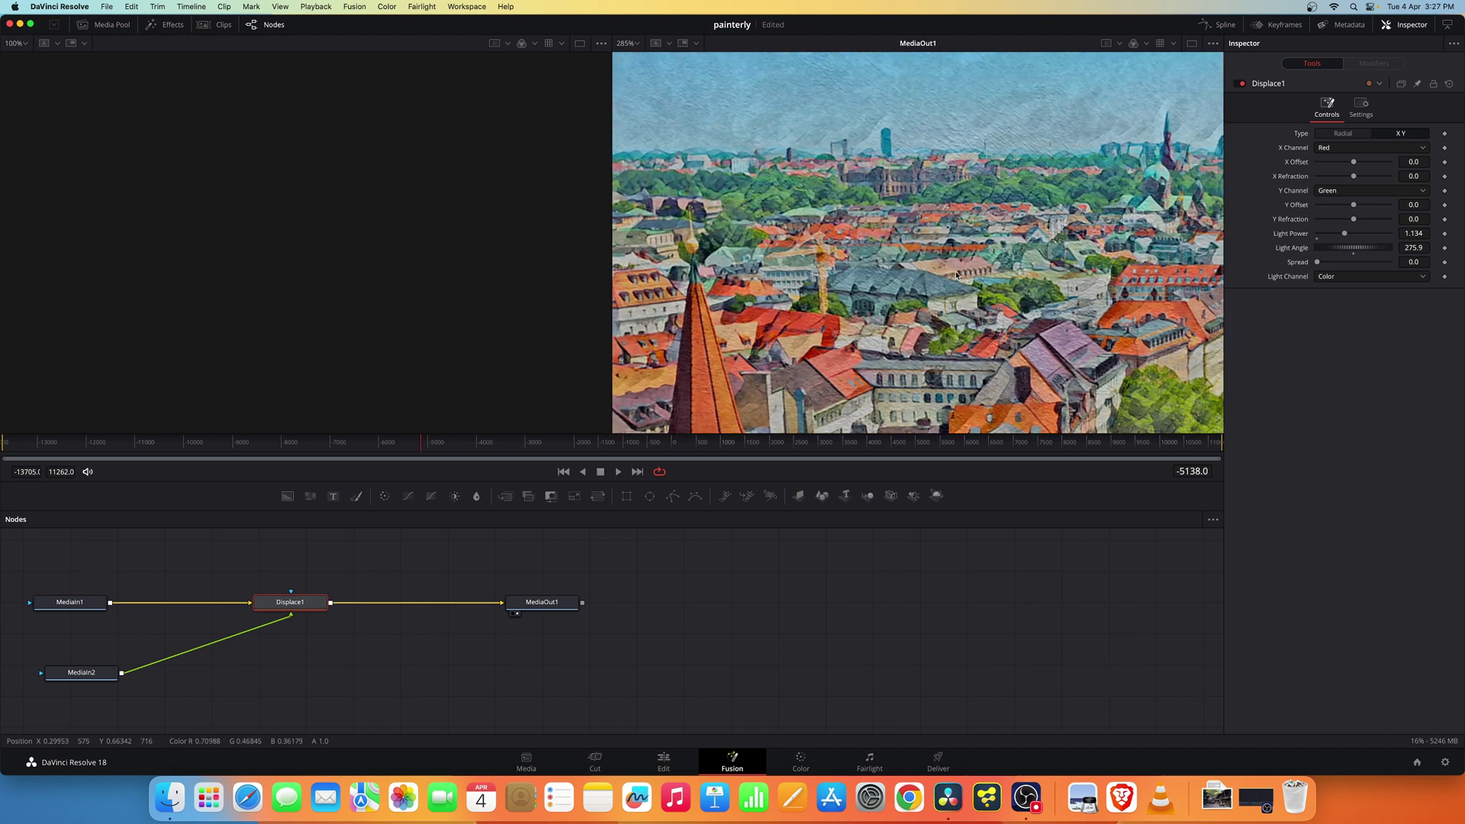
scroll(976, 198, "left", 4)
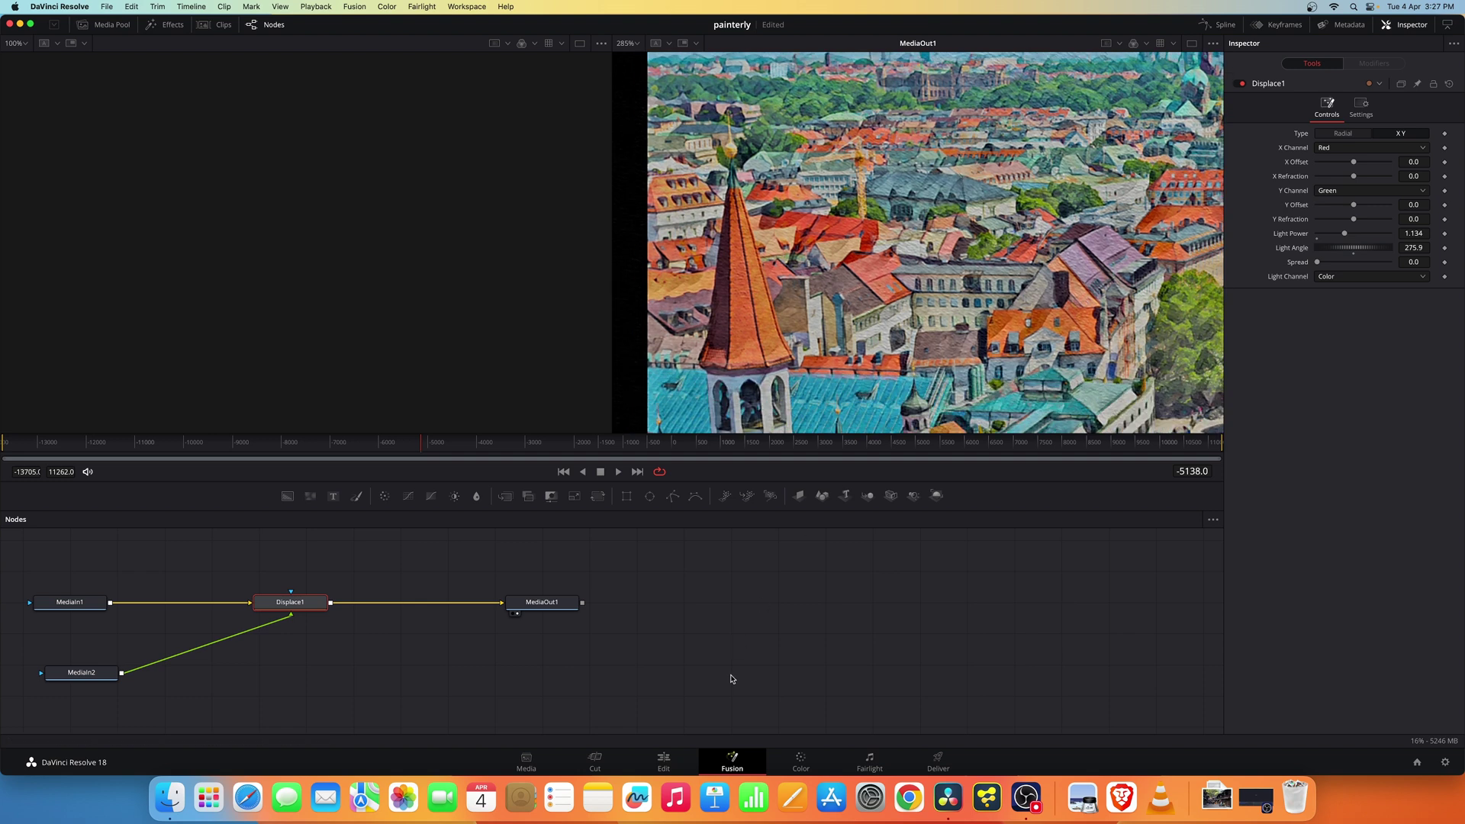
- Go to the Color page and show the painterly city image full screen with Cmd+F
left_click(801, 762)
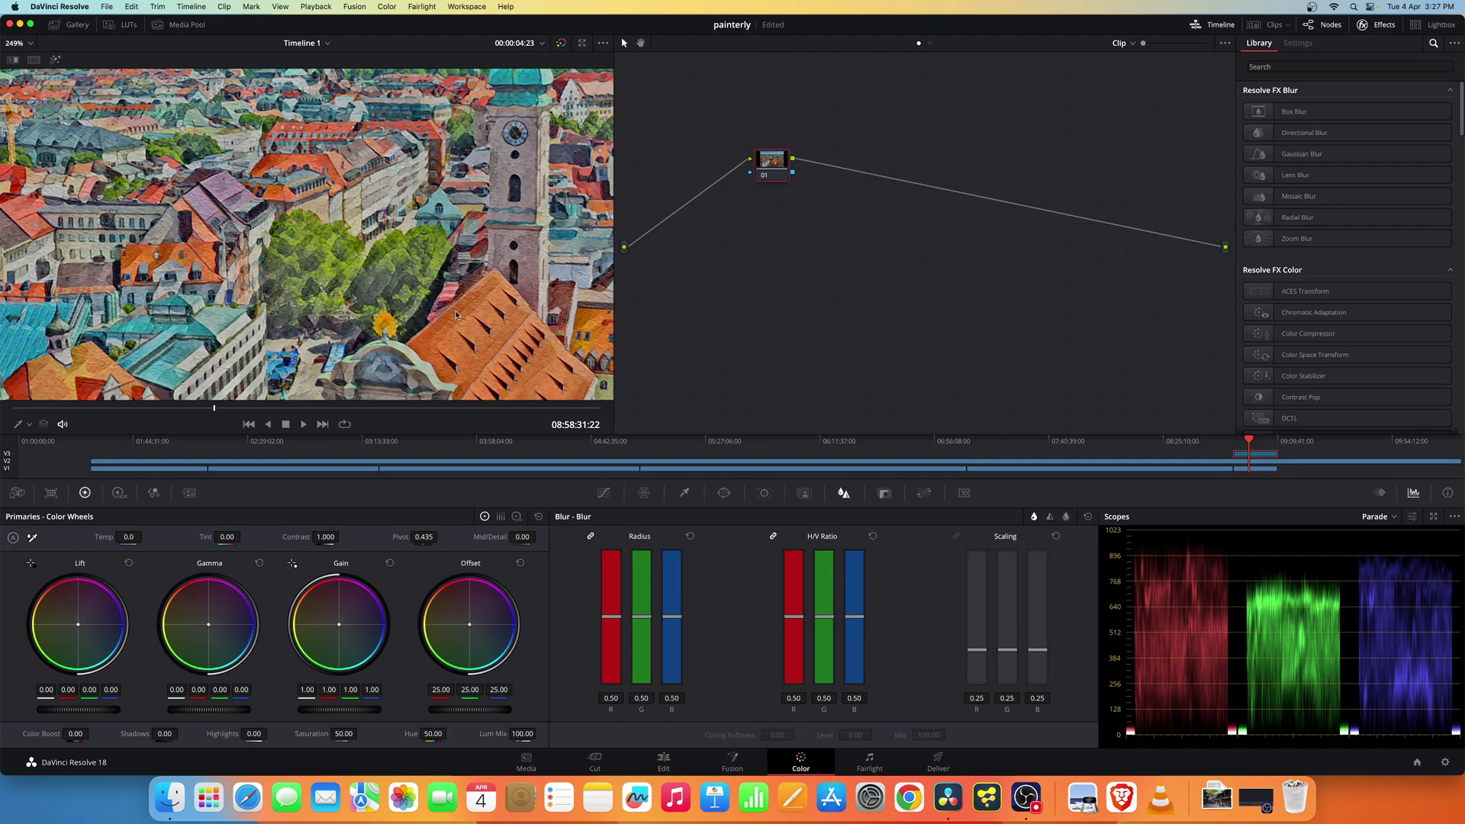
key("super+f")
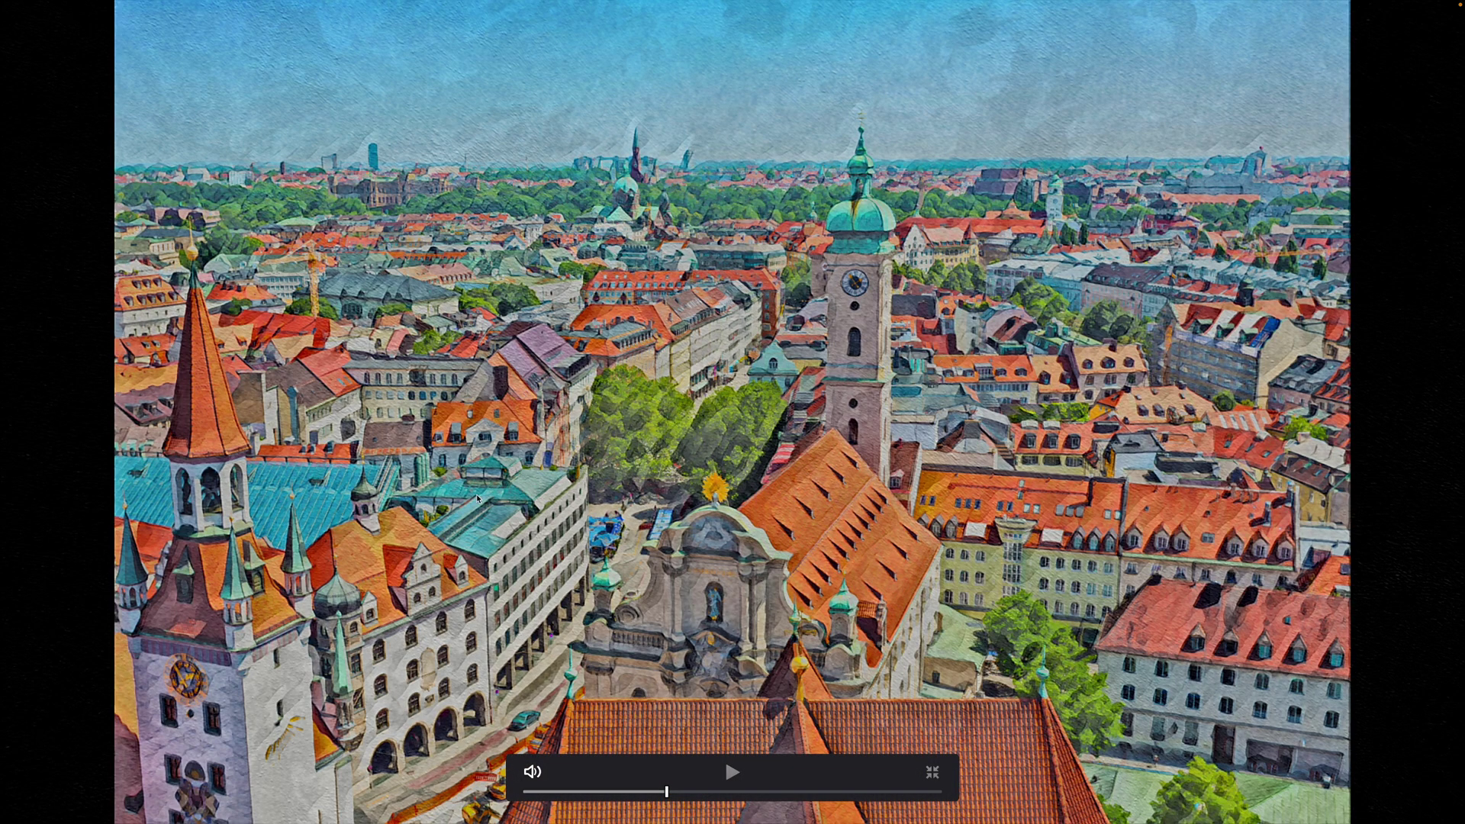
- Exit the Cinema Viewer and zoom into the painted city still in the Color page viewer
key("Escape")
scroll(206, 267, "up", 3)
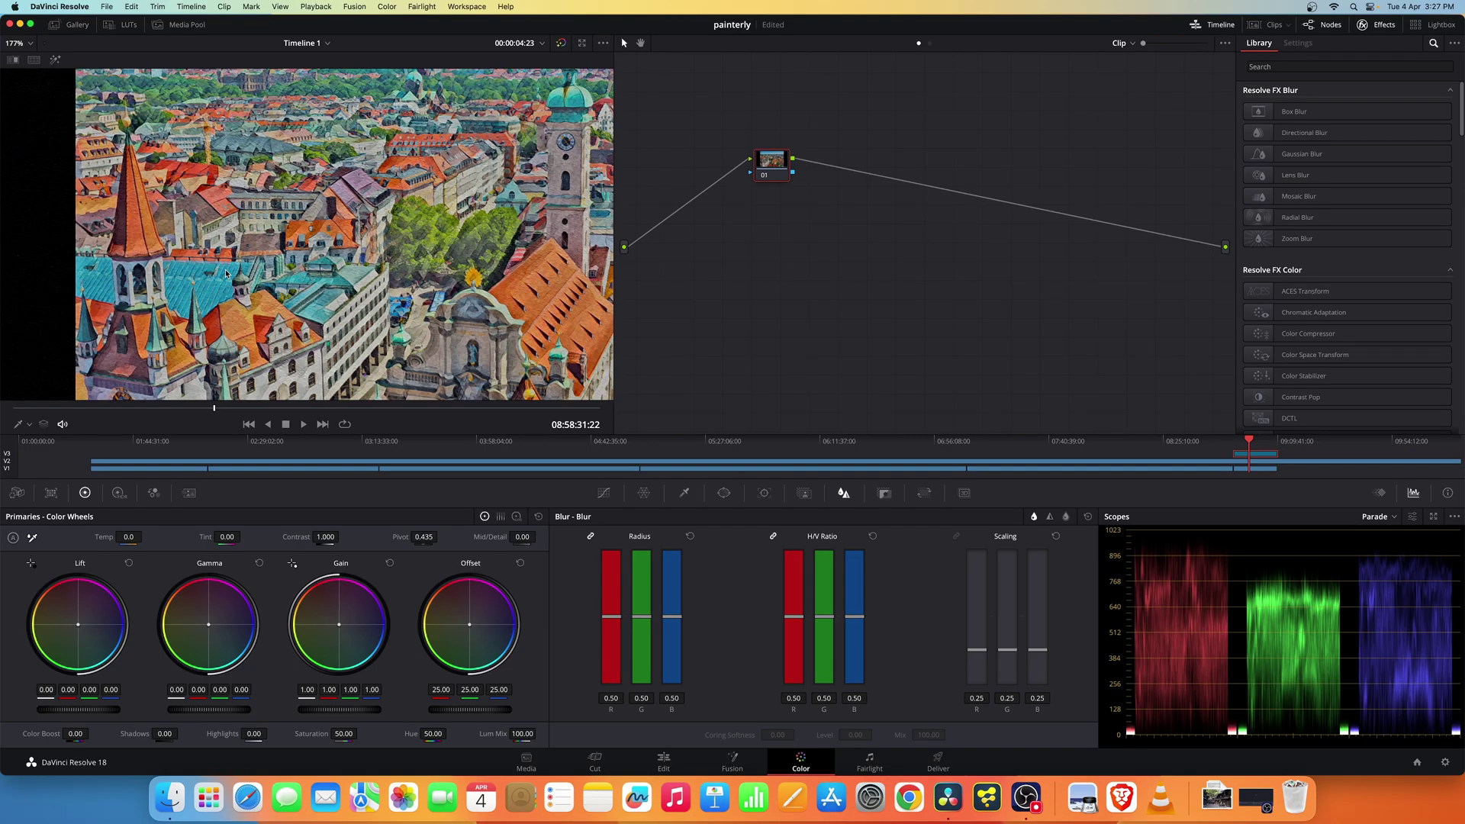
scroll(226, 275, "up", 5)
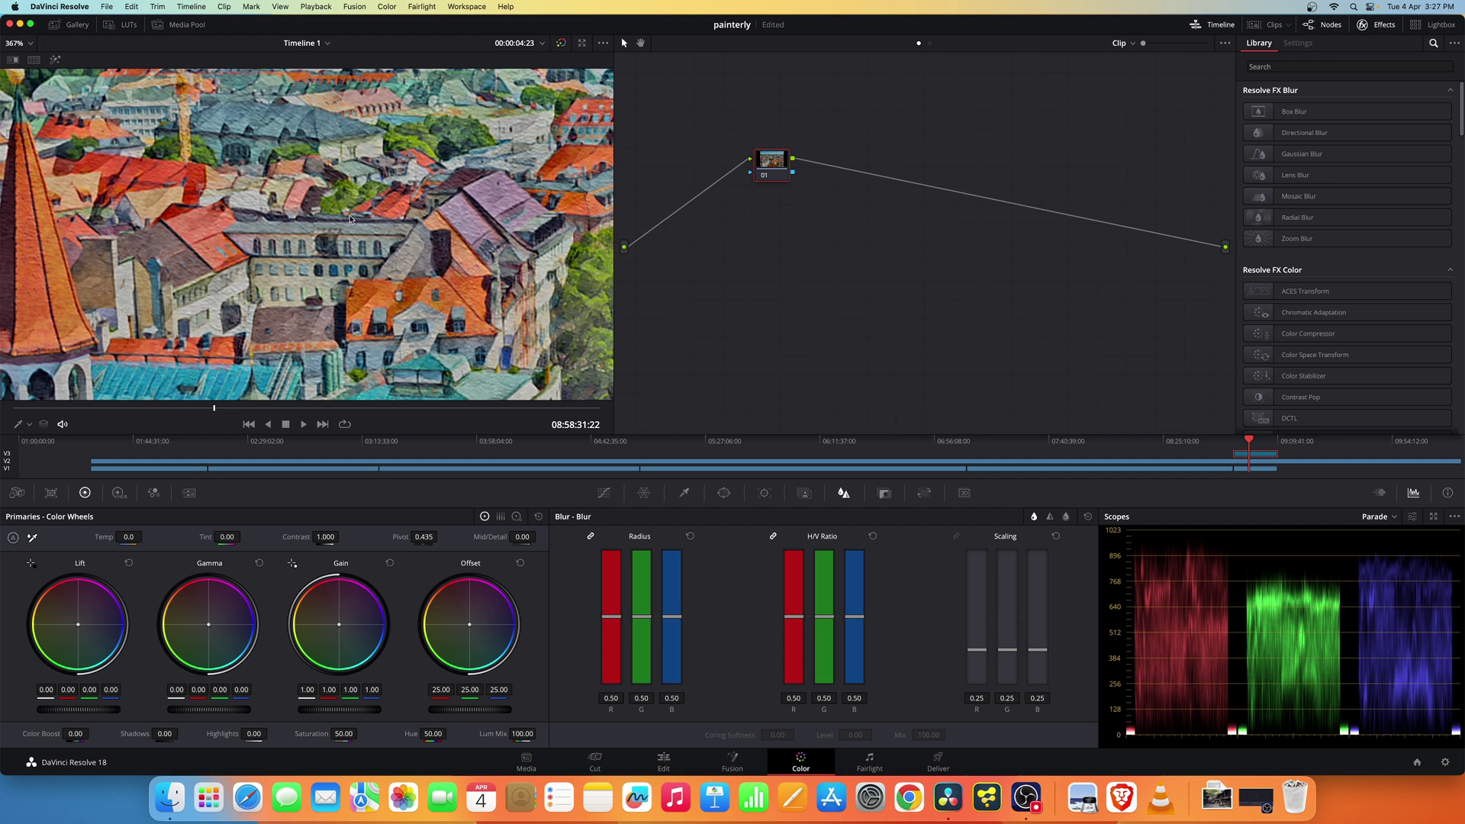
scroll(419, 194, "down", 10)
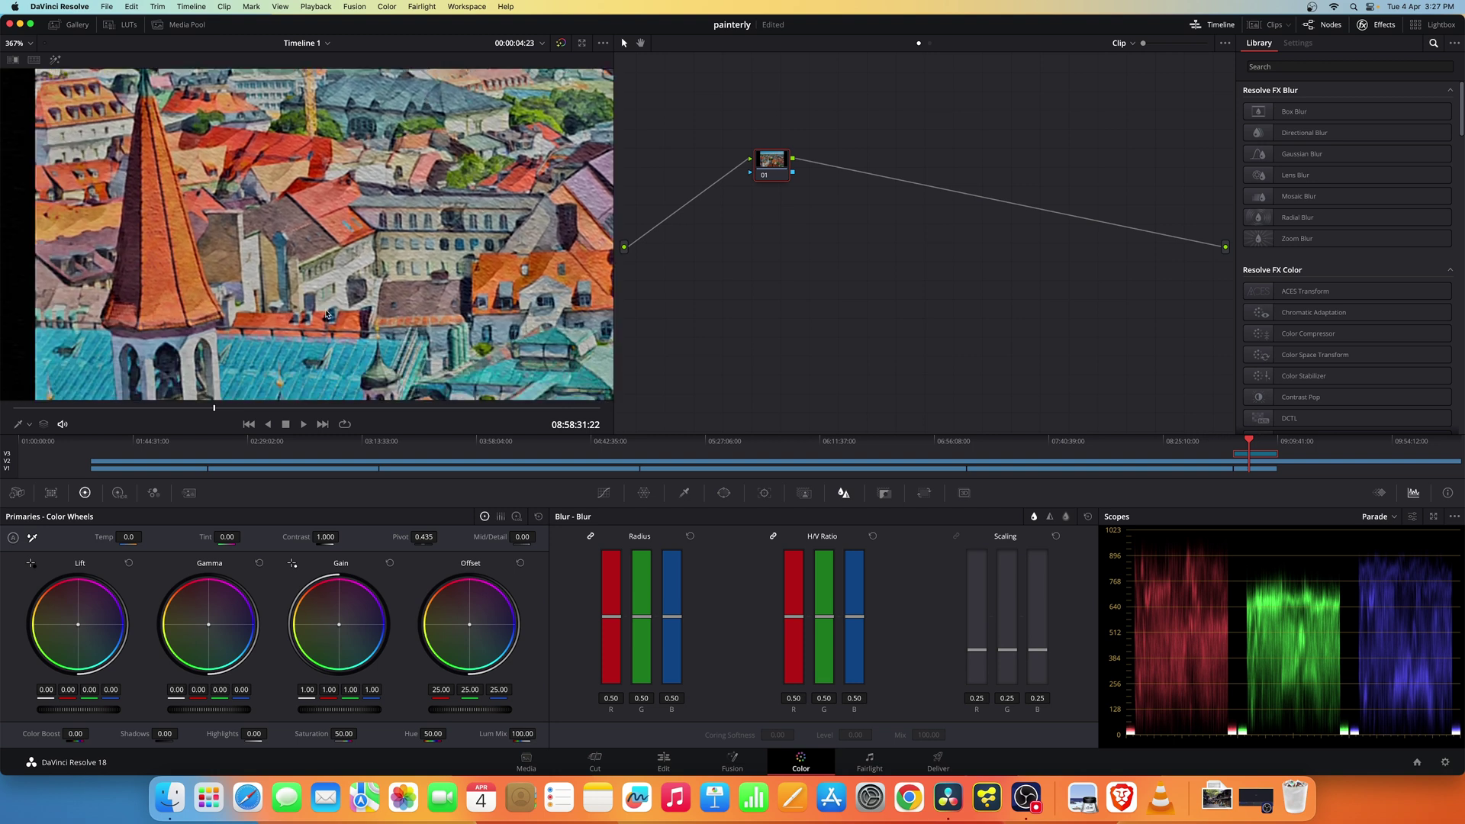
- Pan and zoom around the city still to inspect the paper-like watercolor texture up close
scroll(452, 276, "right", 8)
scroll(452, 276, "down", 5)
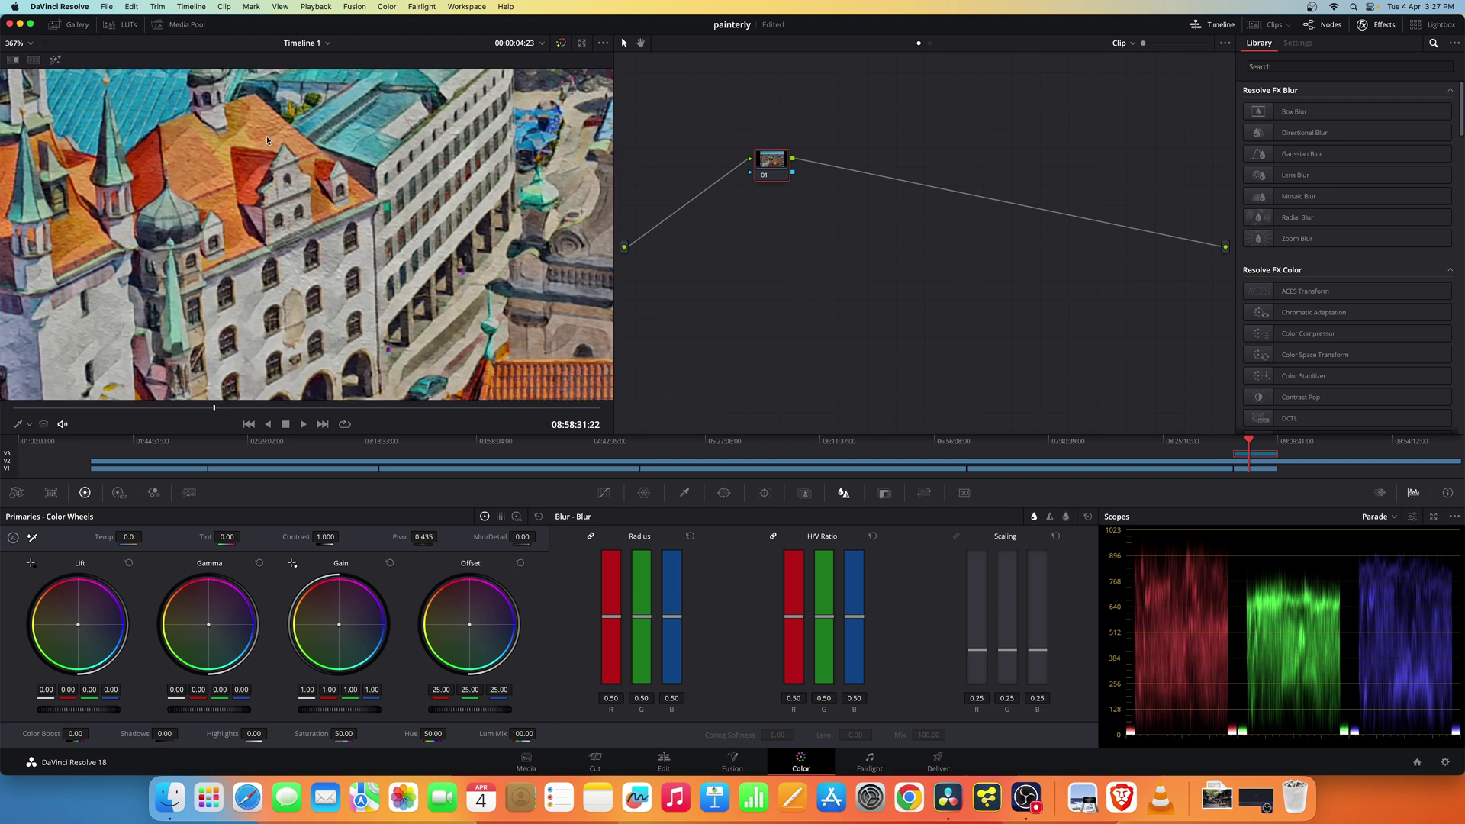
scroll(453, 276, "up", 2)
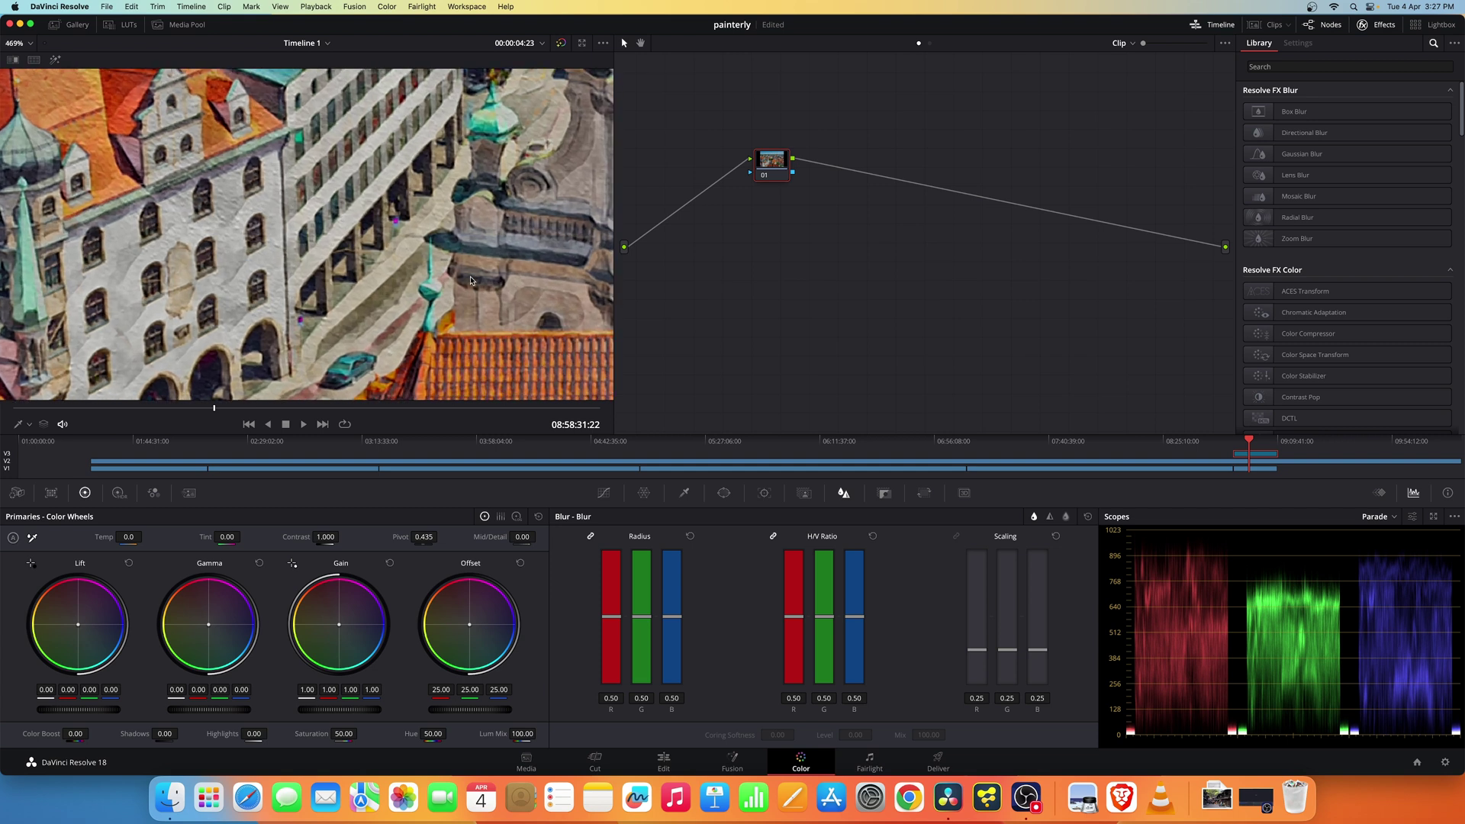
scroll(471, 280, "down", 6)
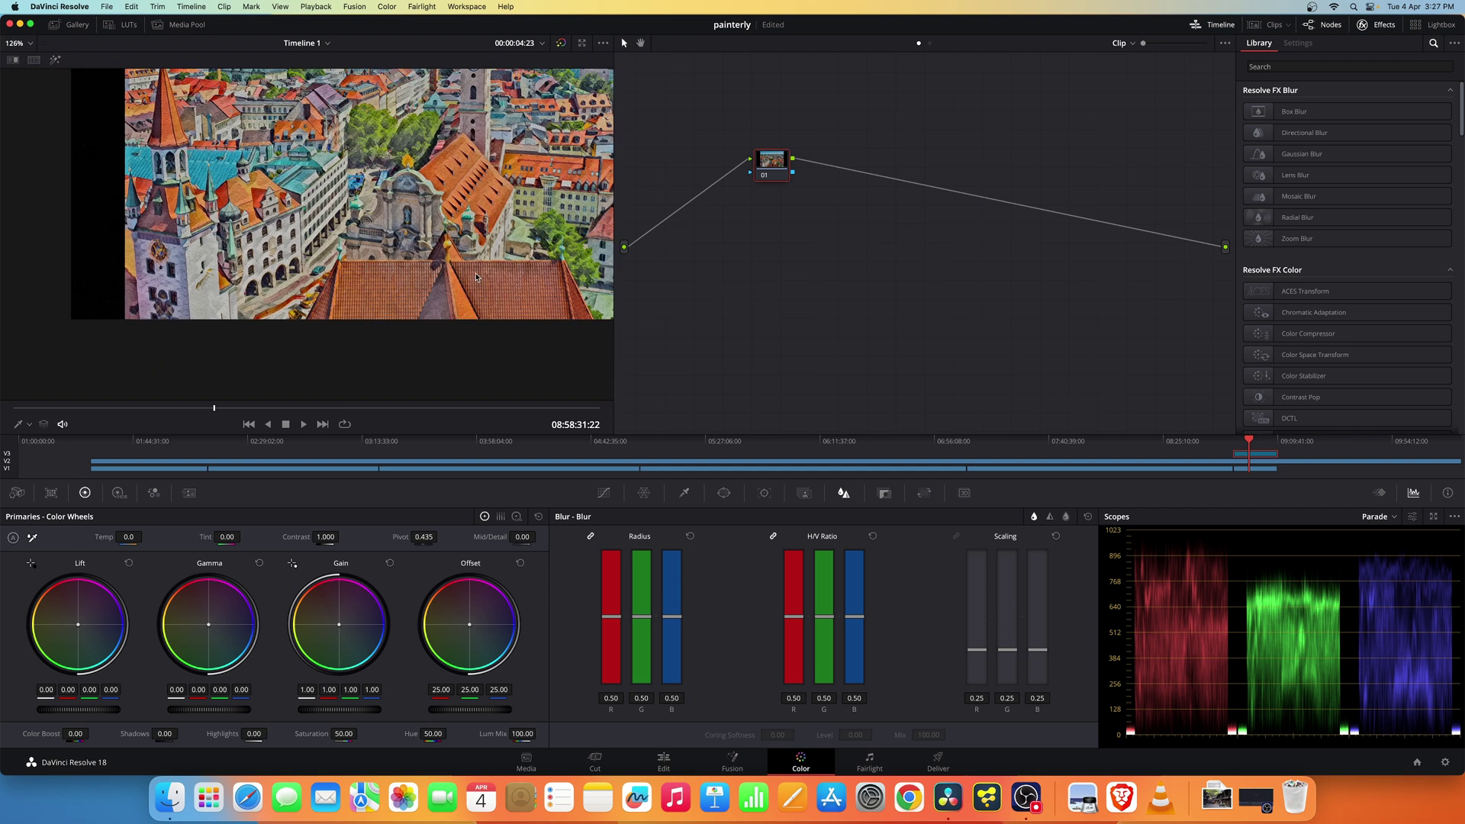
scroll(477, 277, "up", 4)
scroll(476, 277, "right", 5)
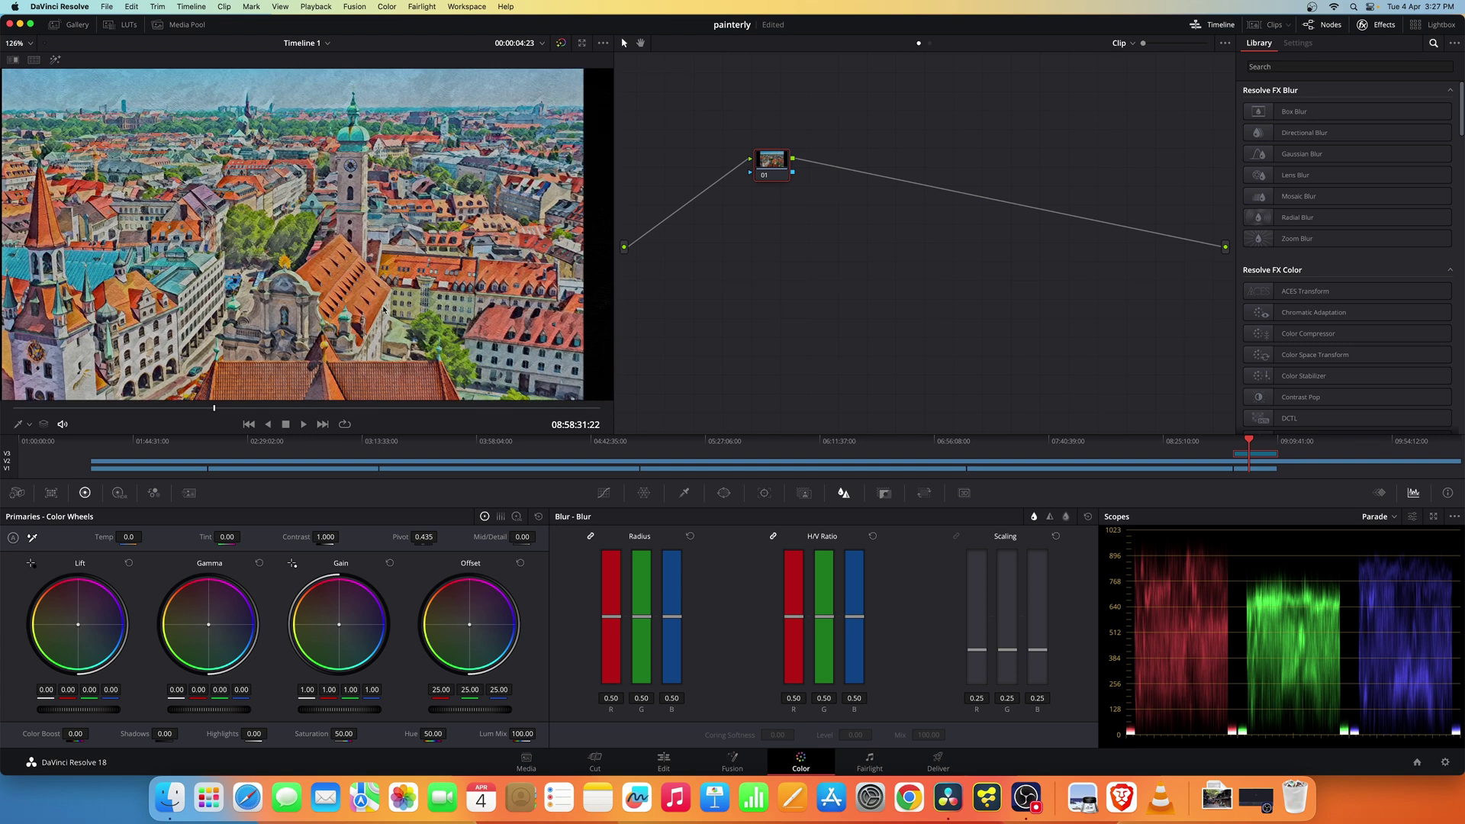
scroll(383, 309, "left", 3)
scroll(383, 309, "up", 1)
scroll(366, 301, "right", 2)
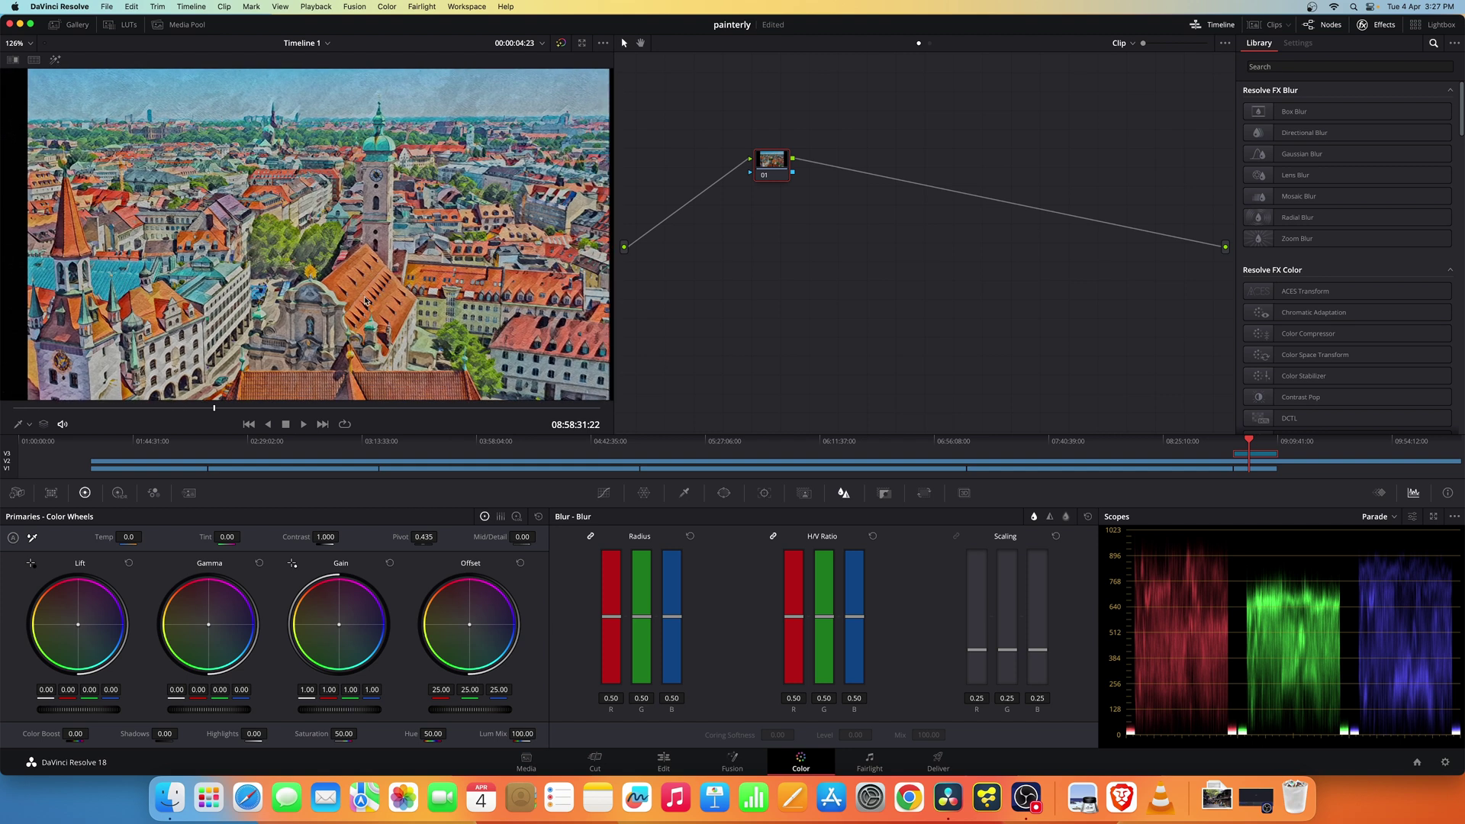